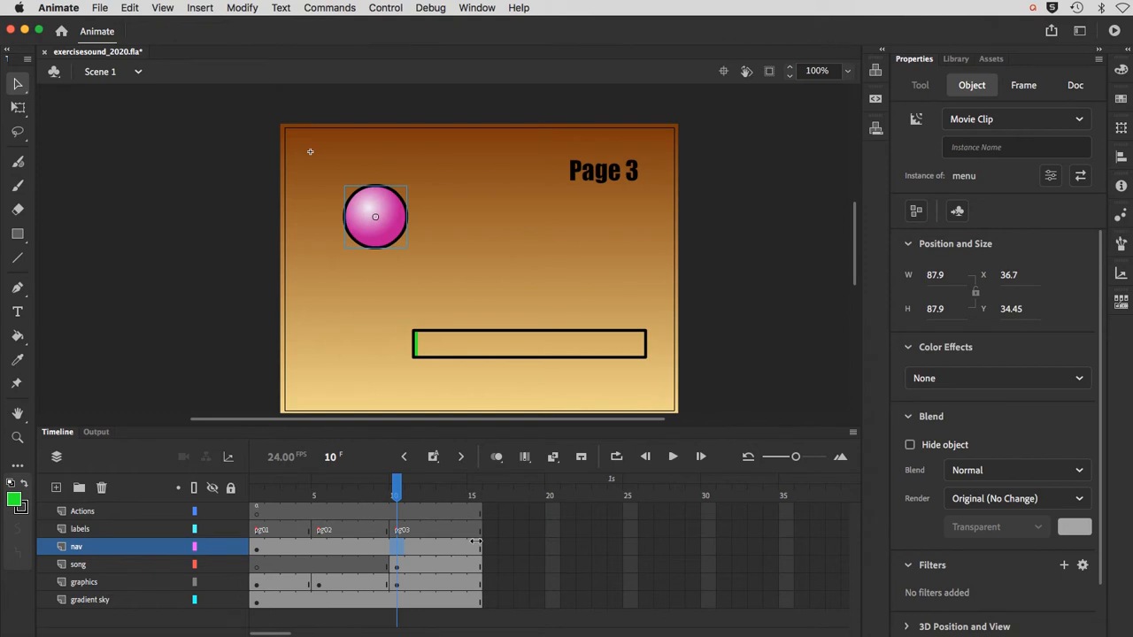
Step: Open the menu movie clip for editing and delete the empty Layer 4 from its timeline
double_click(379, 244)
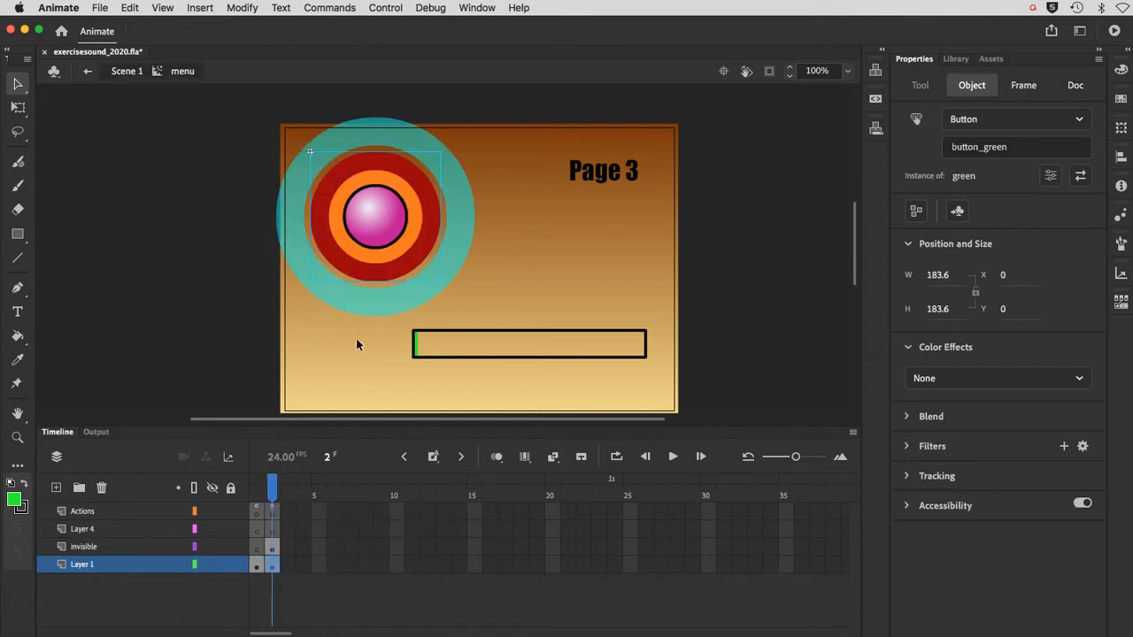
left_click(255, 489)
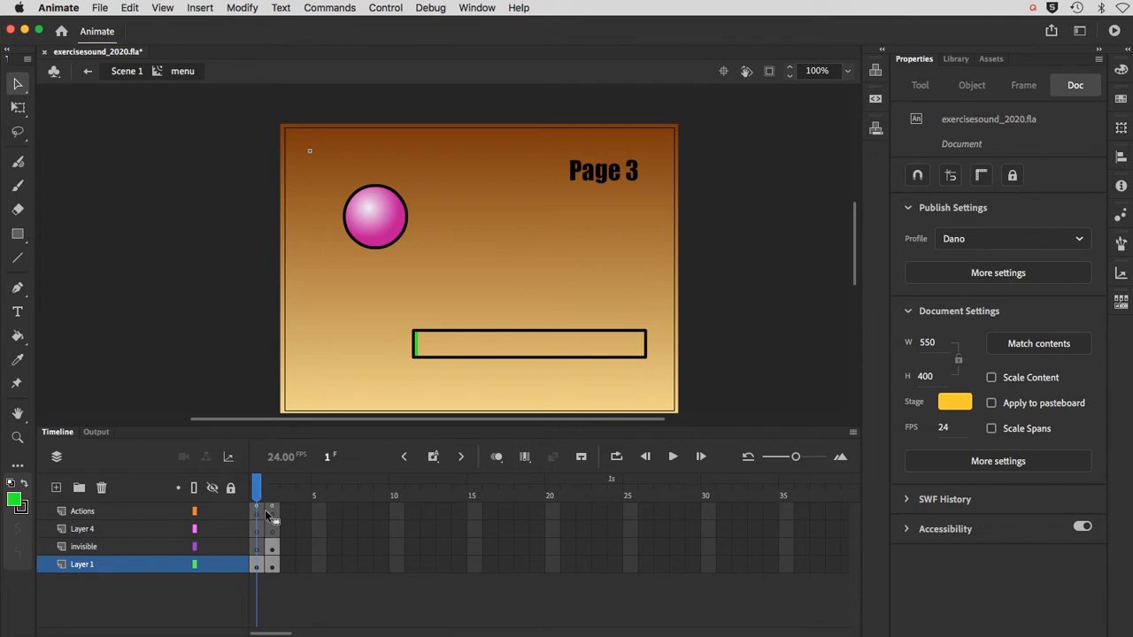
left_click(106, 534)
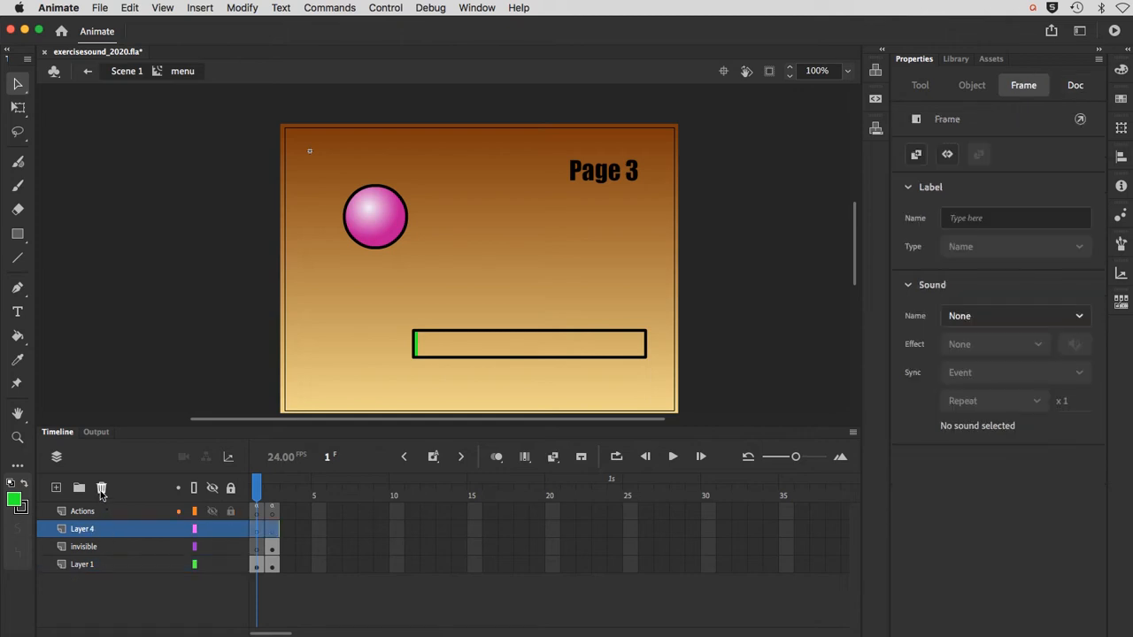
left_click(100, 487)
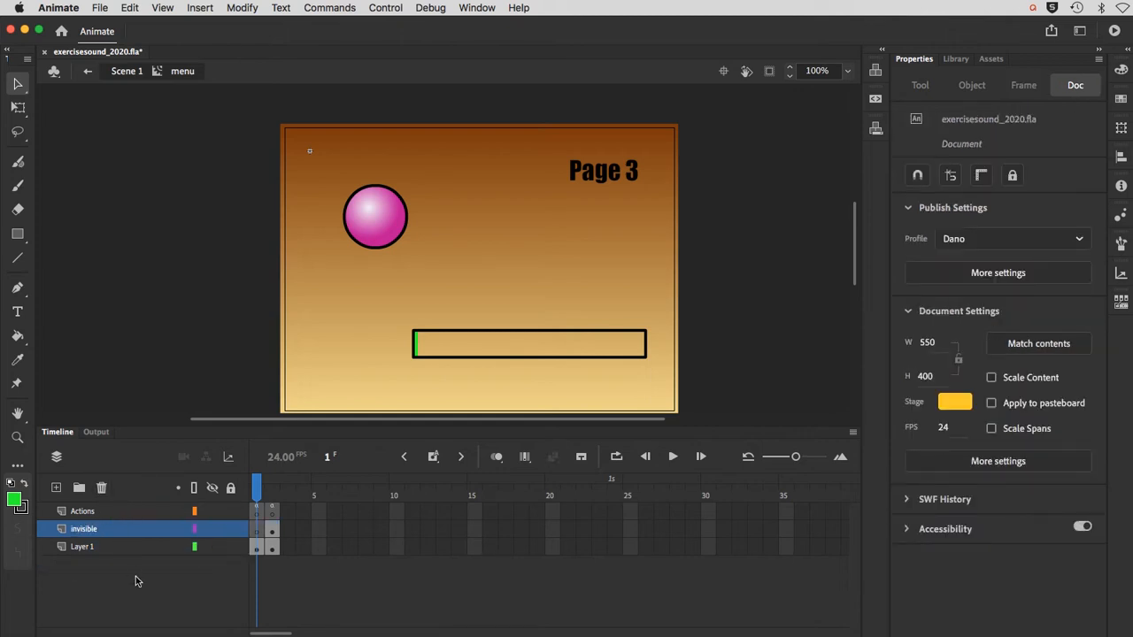
Step: Rename Layer 1 of the menu clip as button
left_click(98, 548)
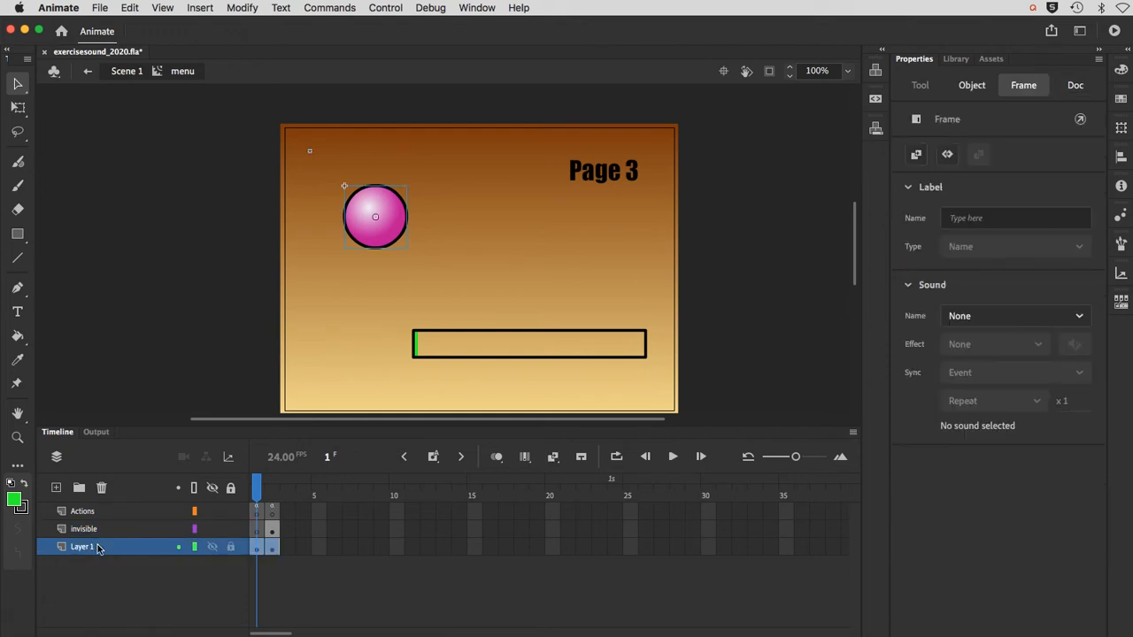
key("super+Return")
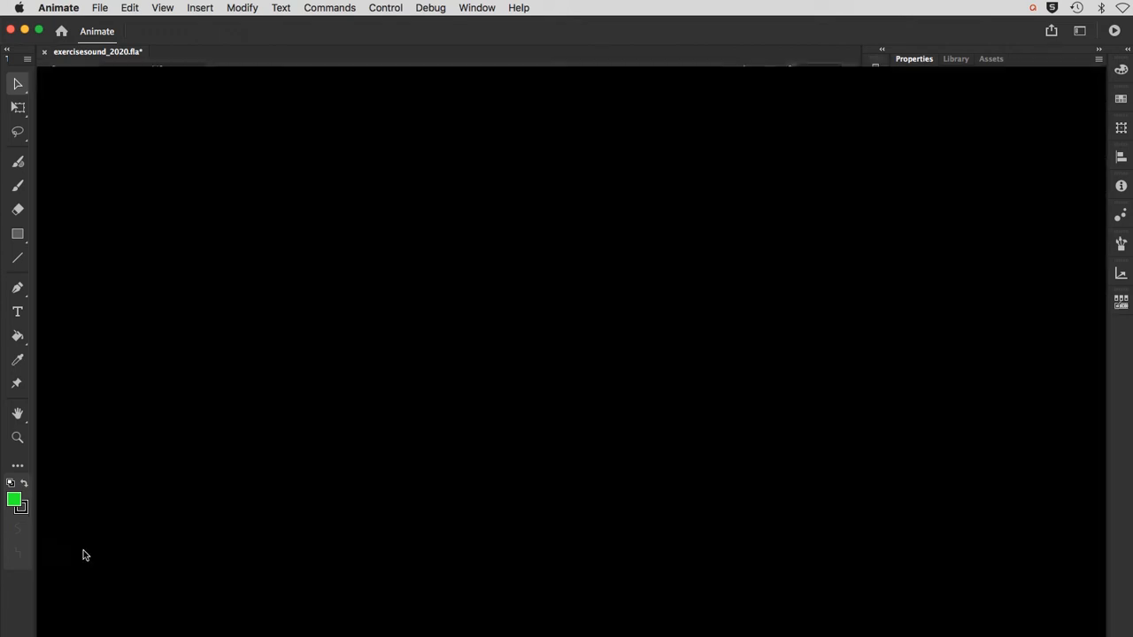
double_click(85, 547)
type("button")
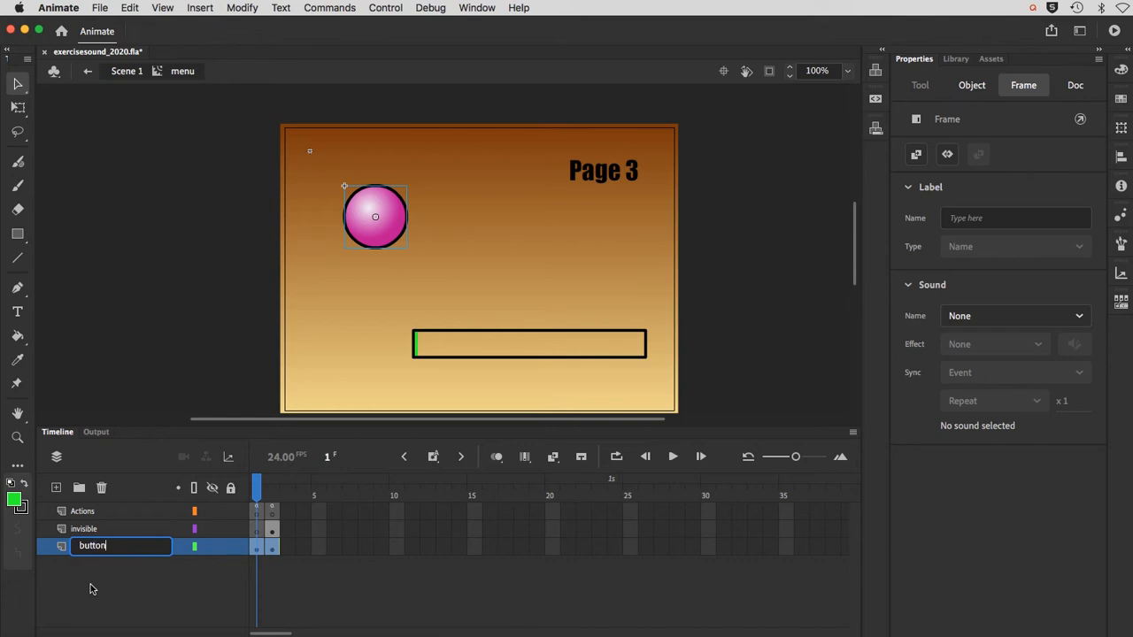
key("Return")
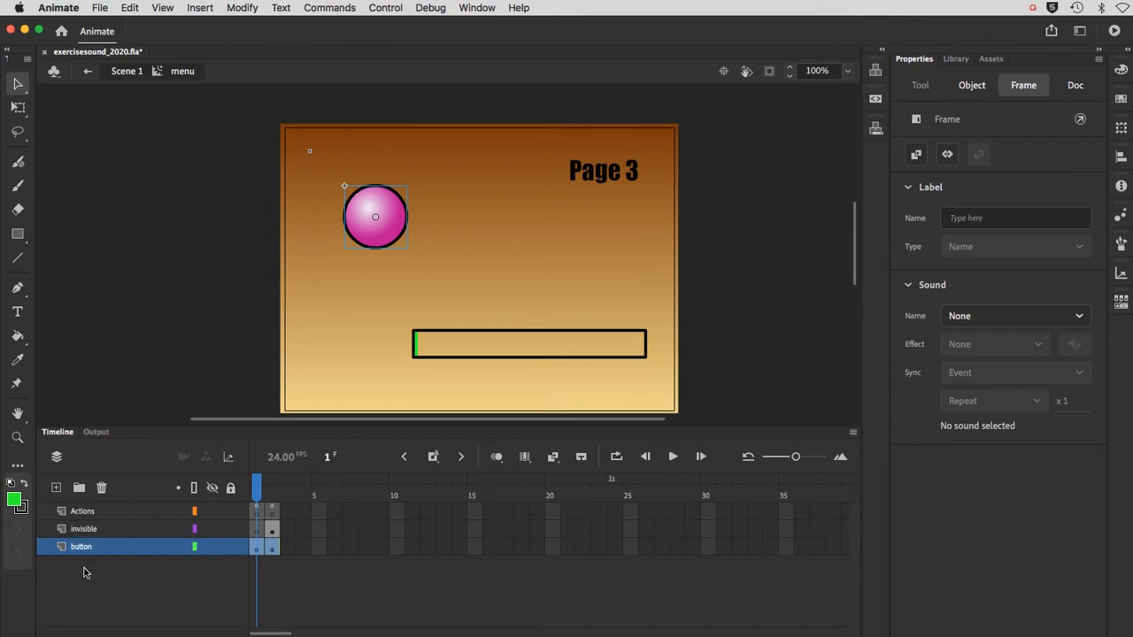
Step: Examine the menu clip's invisible and Actions layers, the nested circle buttons with their instance names, and the difference between frames 1 and 2
left_click(88, 535)
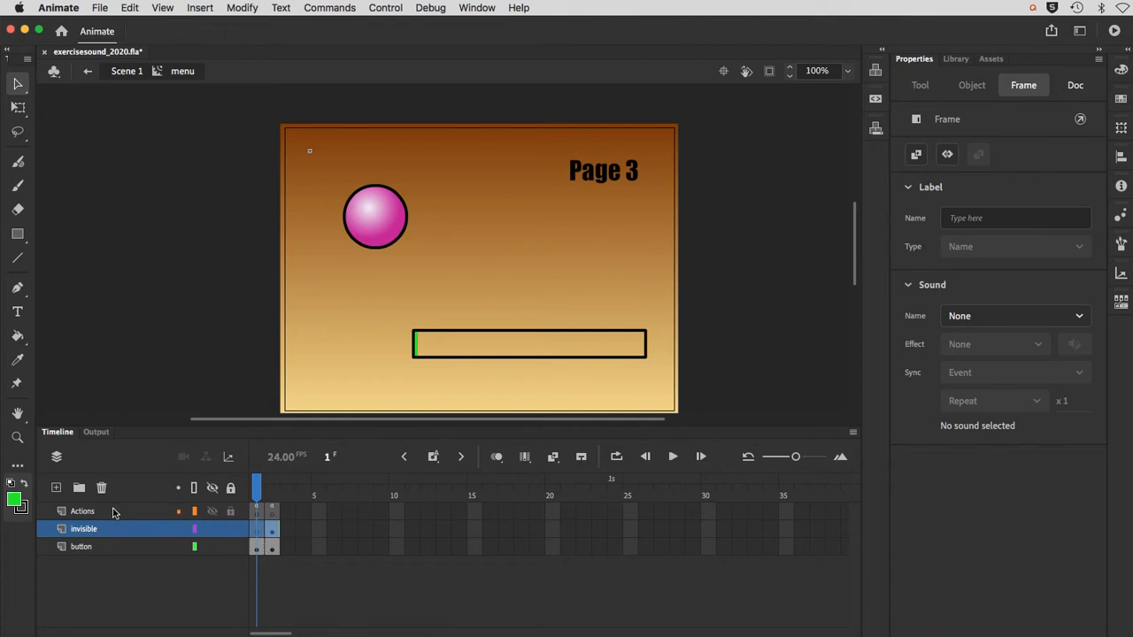
left_click(101, 513)
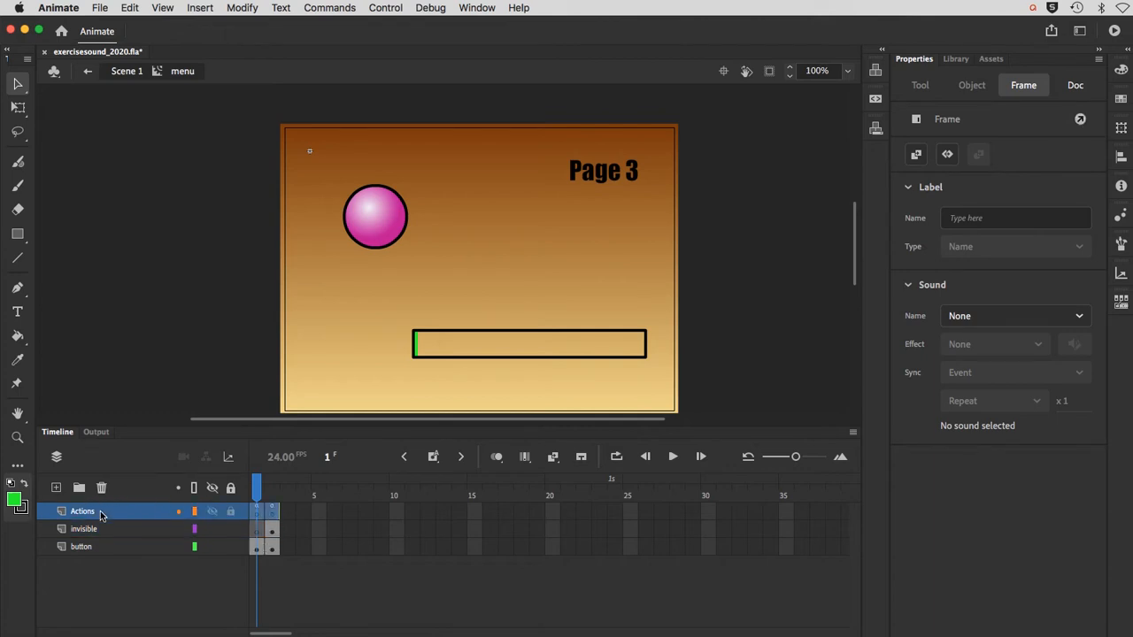
left_click(270, 513)
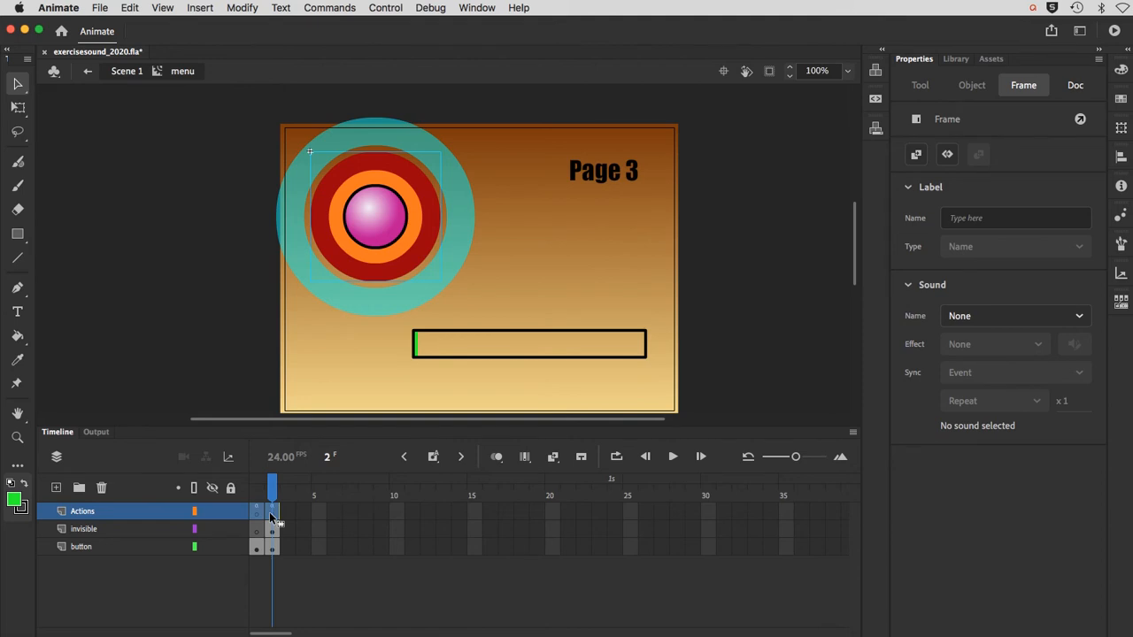
left_click(366, 241)
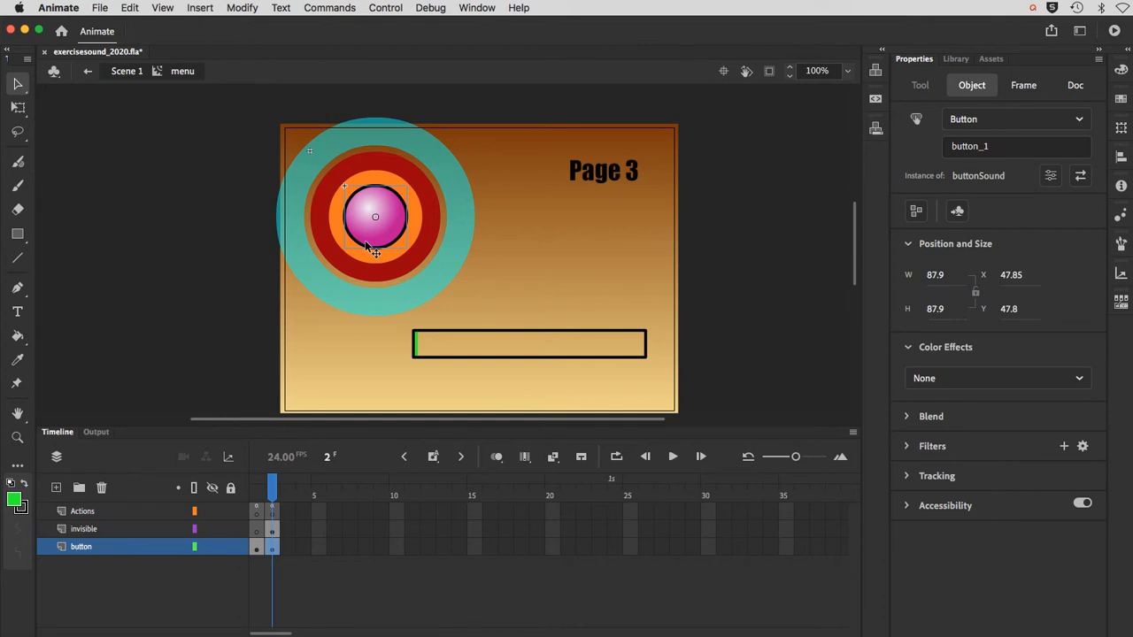
left_click(364, 252)
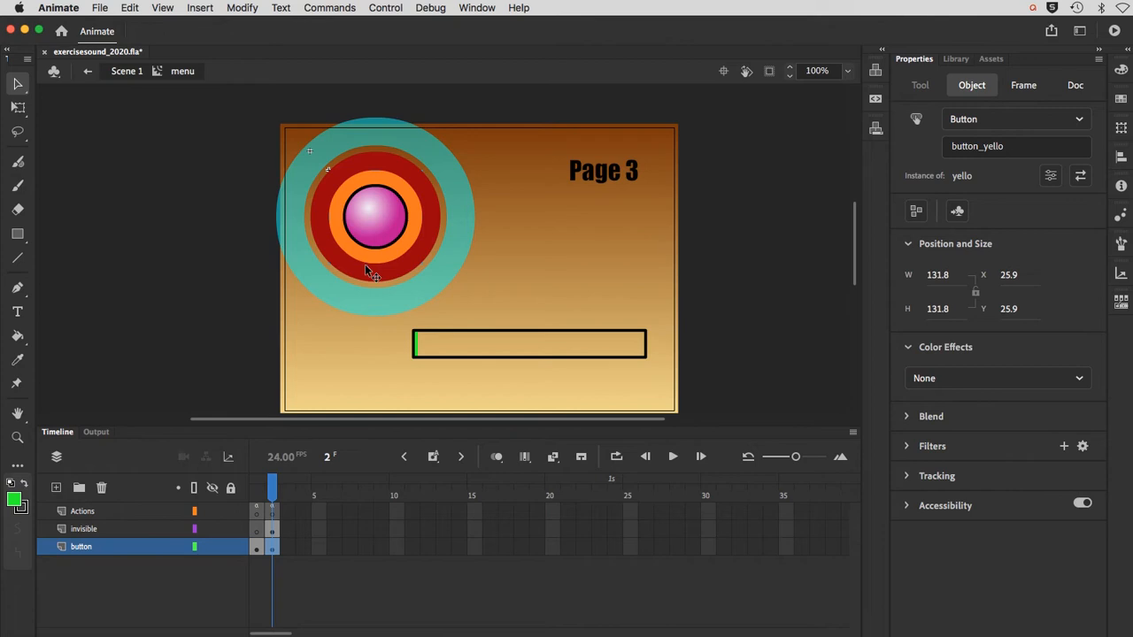
left_click(364, 264)
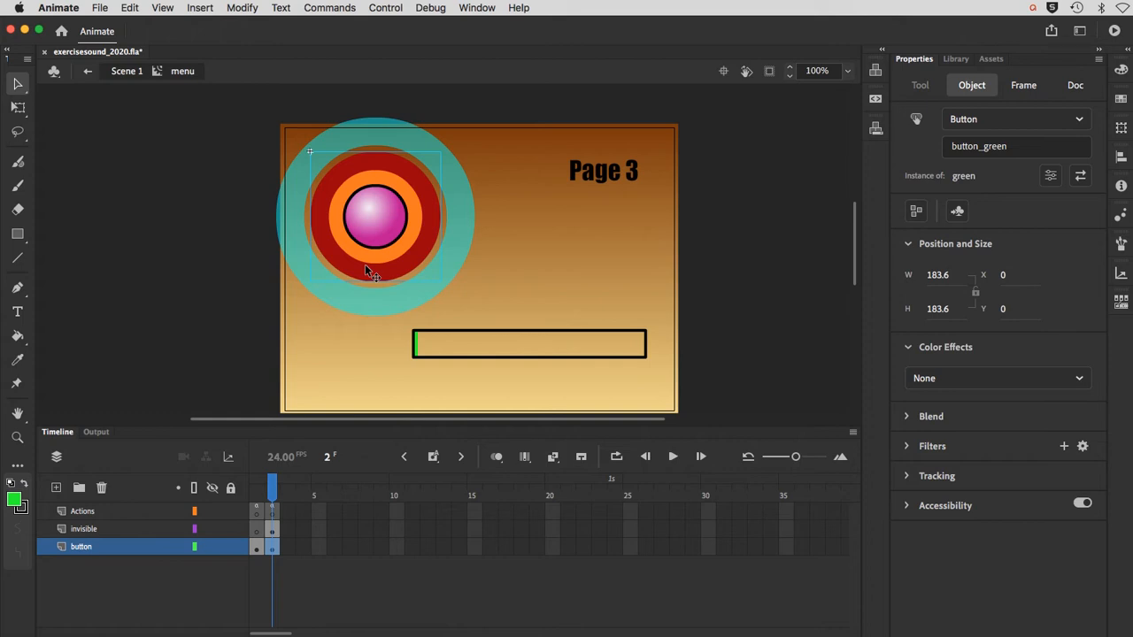
left_click(361, 302)
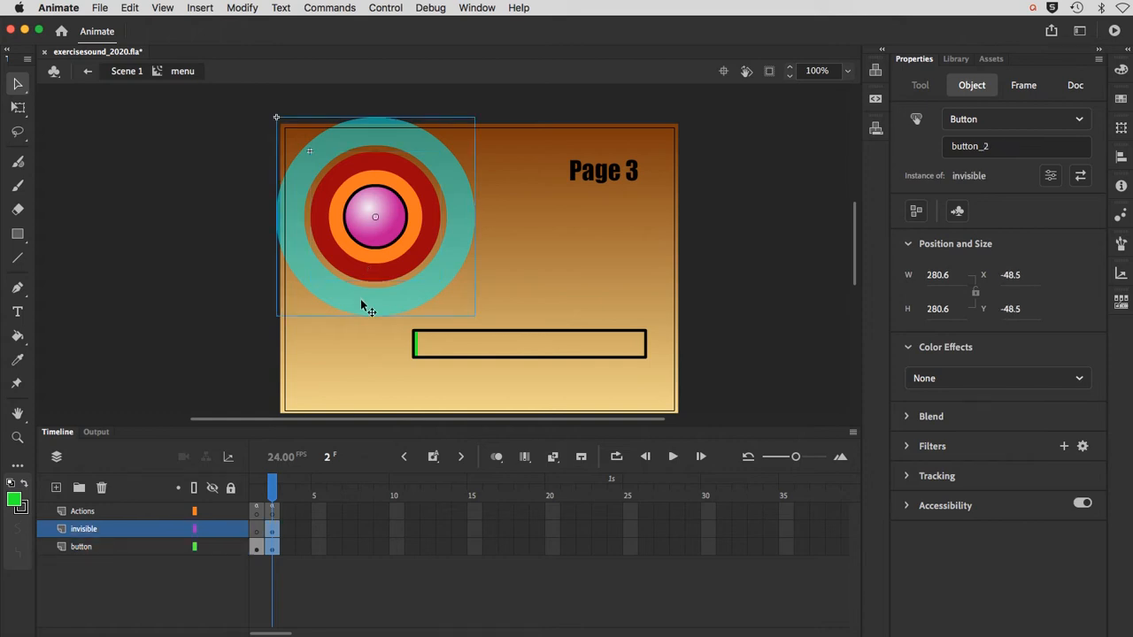
left_click(257, 492)
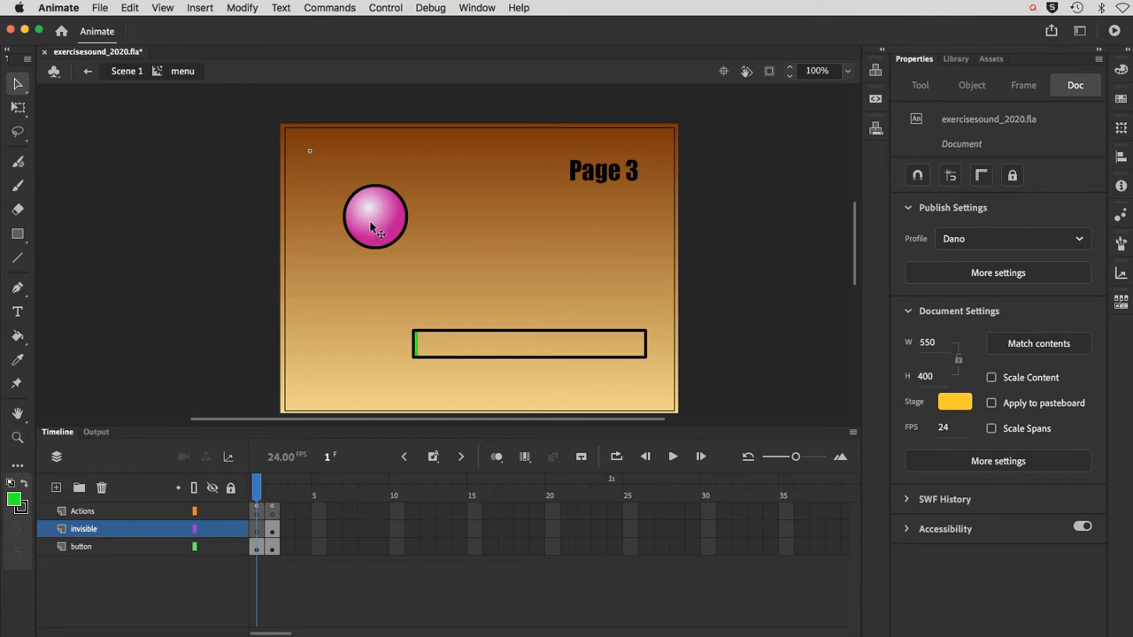
left_click(272, 487)
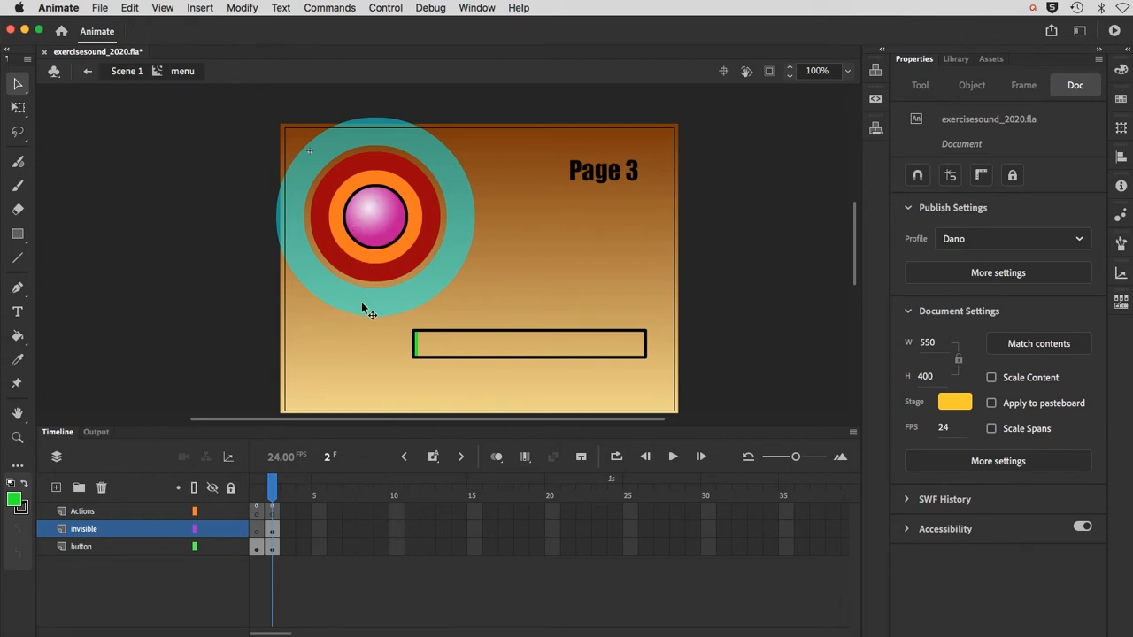
left_click(262, 487)
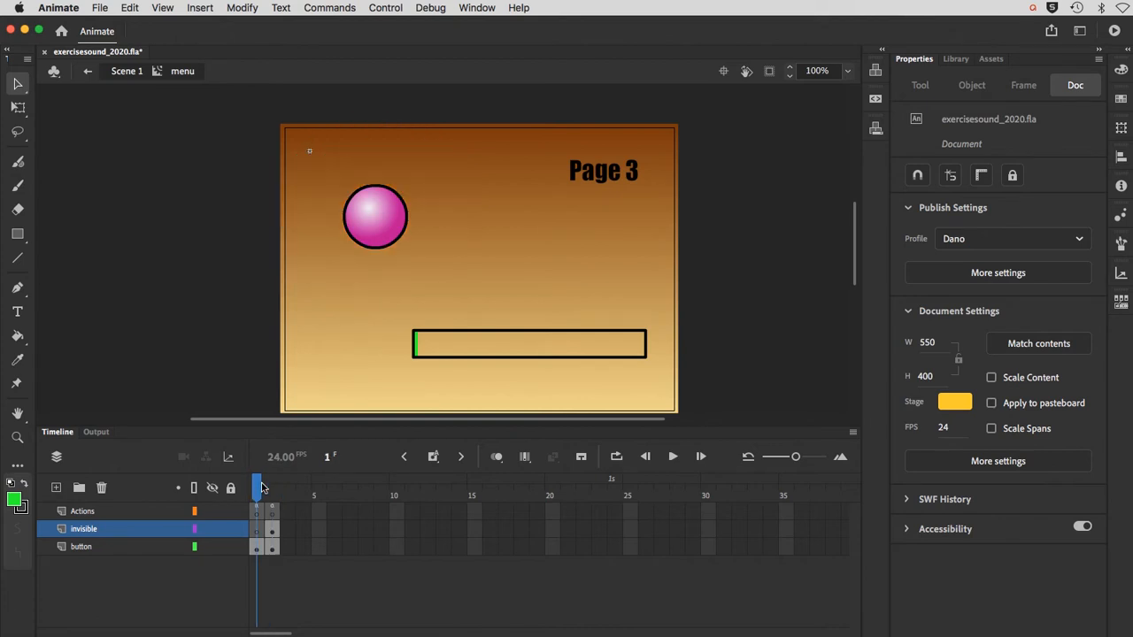
Step: Return to Scene 1 and, at frame 1 of the nav layer, move the menu clip off the stage to about X -174, Y 62
left_click(133, 72)
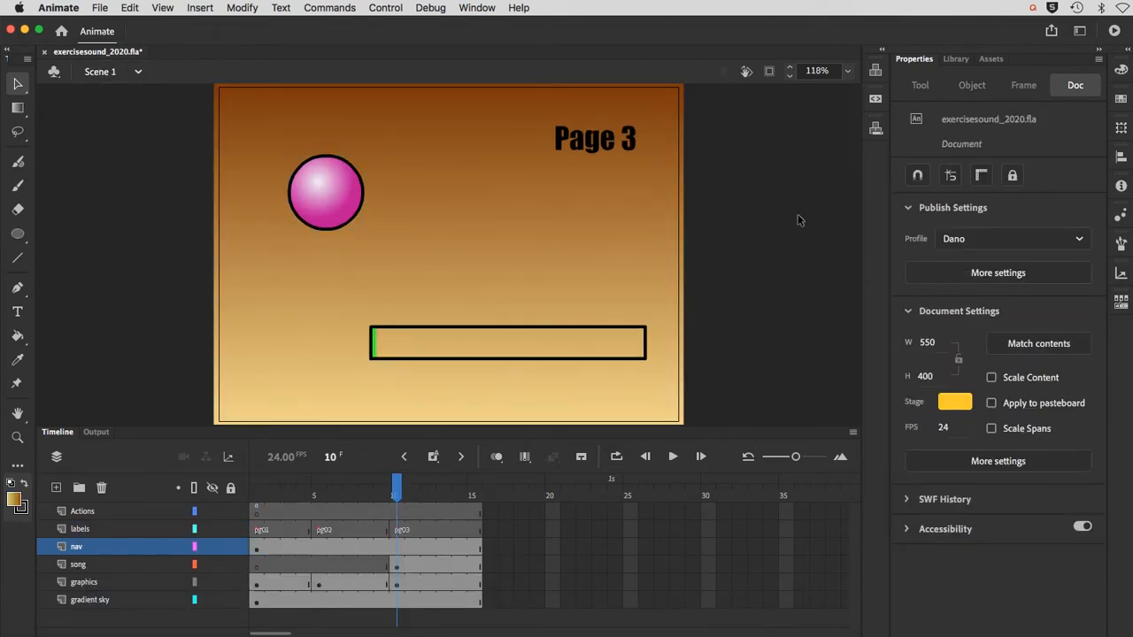
left_click(327, 212)
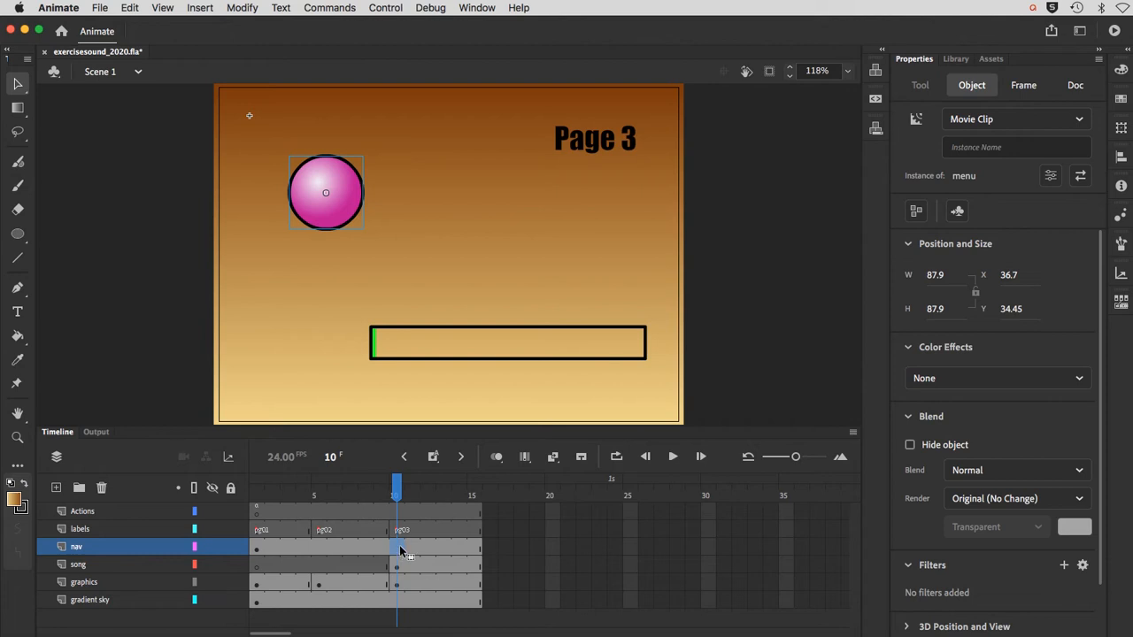
left_click_drag(396, 498, 257, 497)
left_click(256, 551)
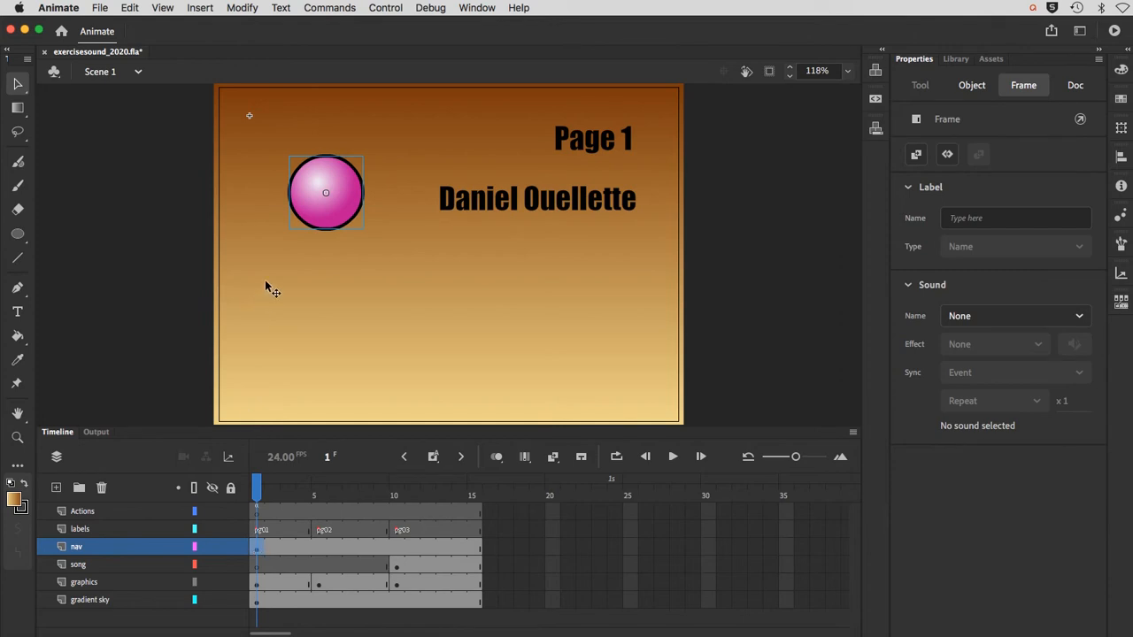
left_click_drag(330, 221, 163, 233)
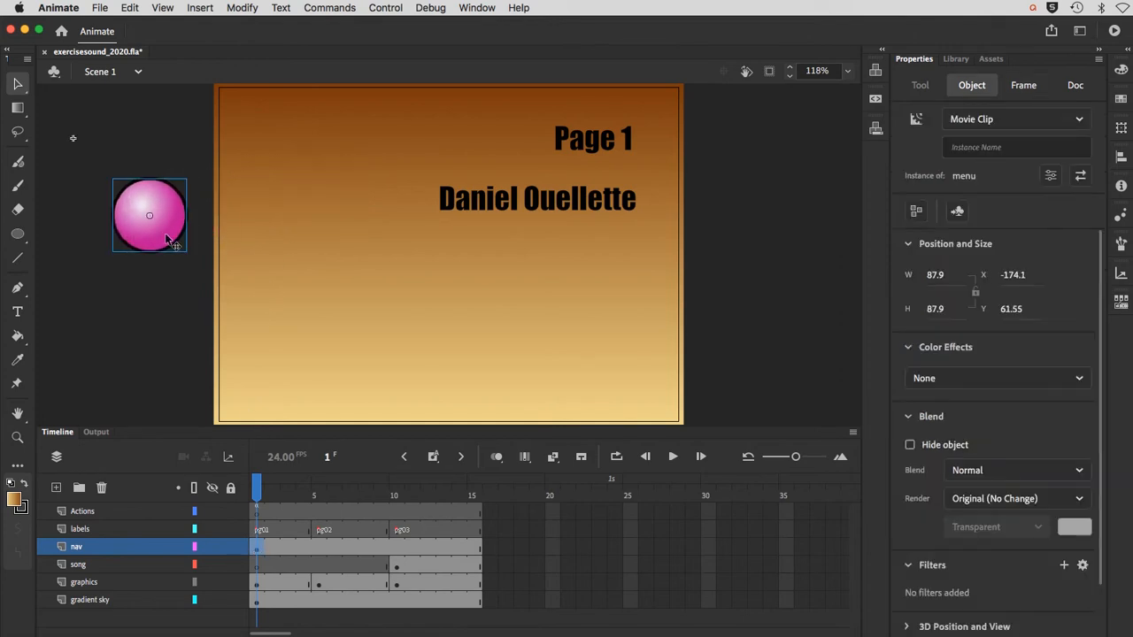
left_click(150, 331)
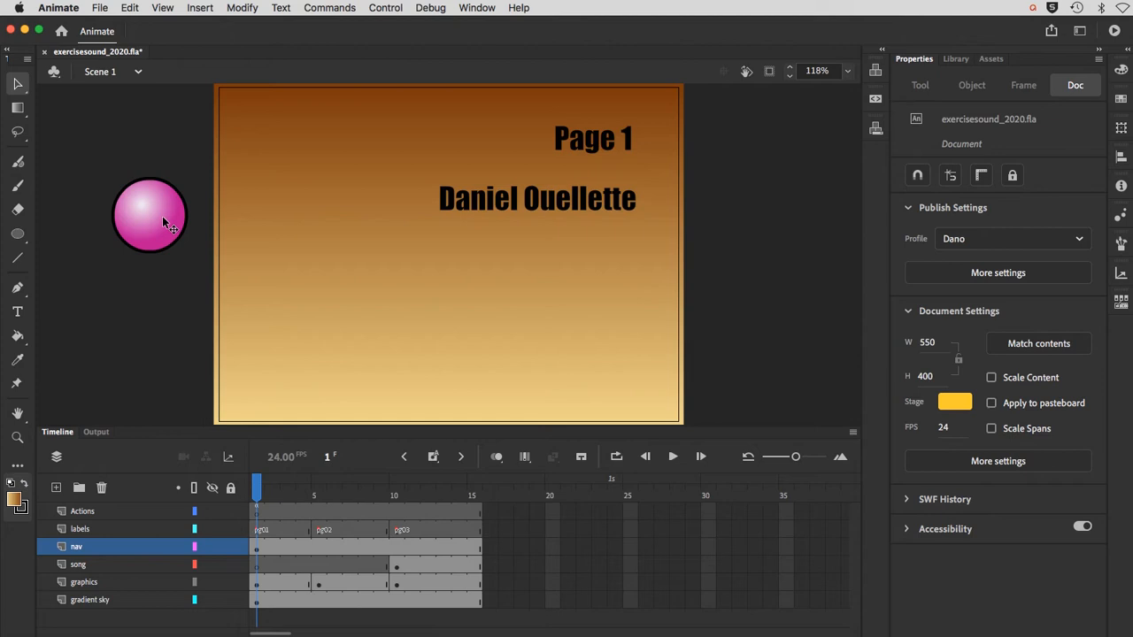
Step: Draw a circle with the Oval tool on the nav layer beside the old button, using a magenta fill and a black stroke of size 4
left_click(17, 234)
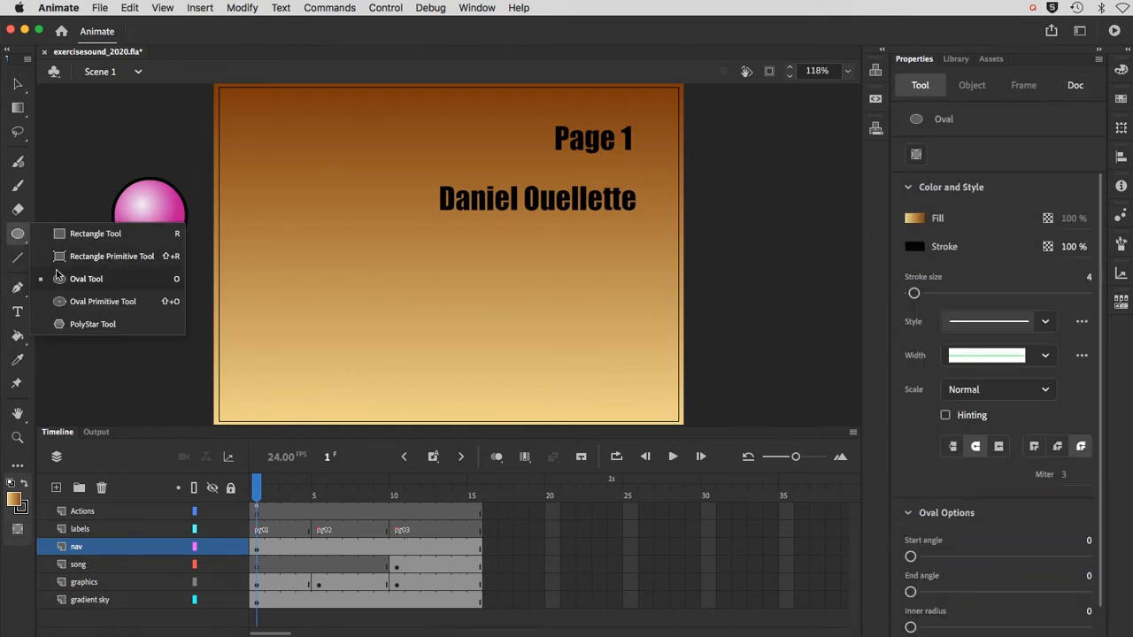
left_click(58, 279)
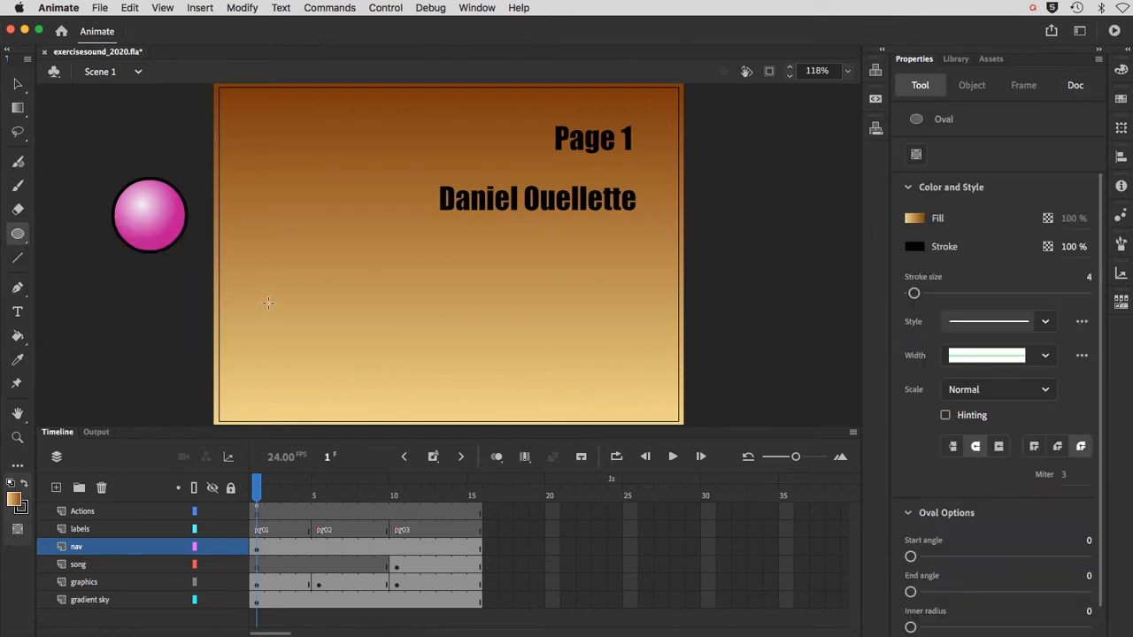
left_click(23, 506)
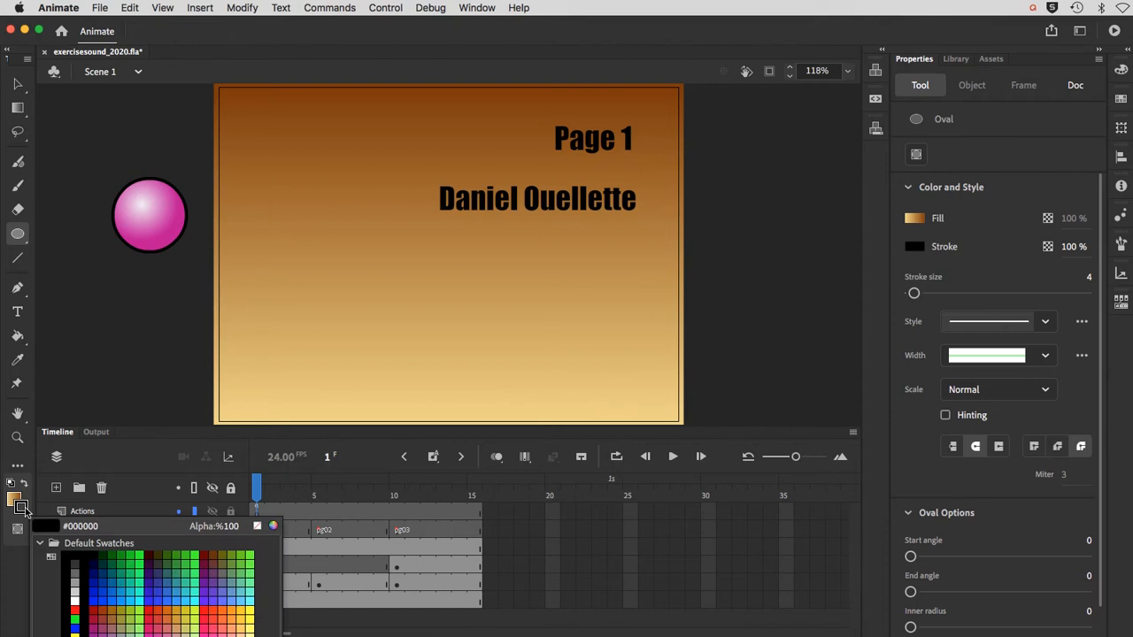
left_click(38, 526)
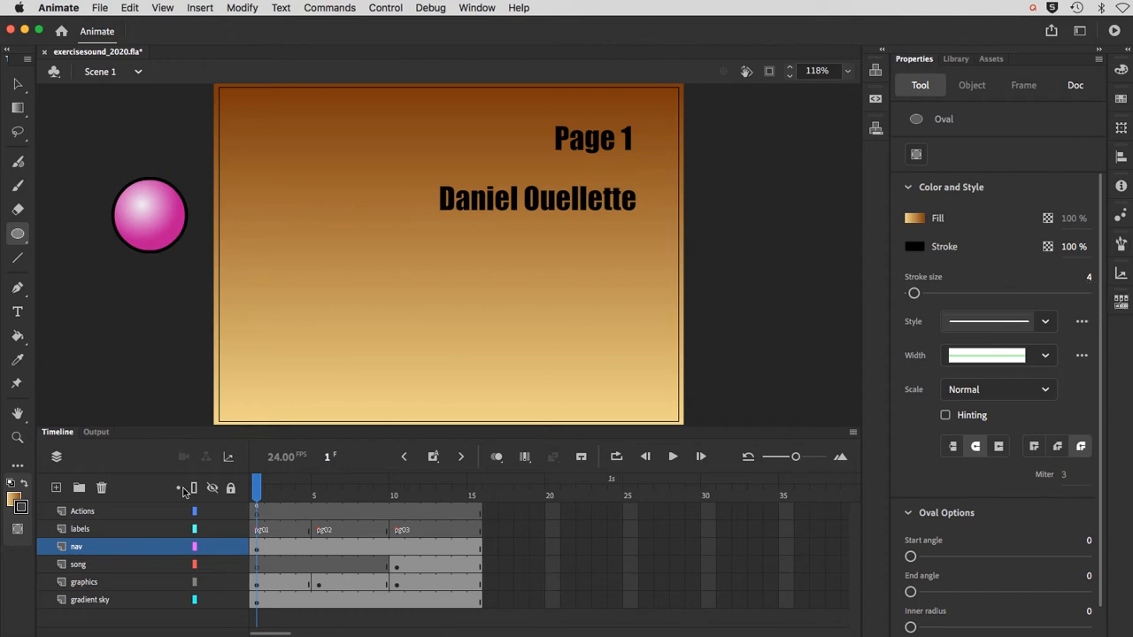
left_click(14, 498)
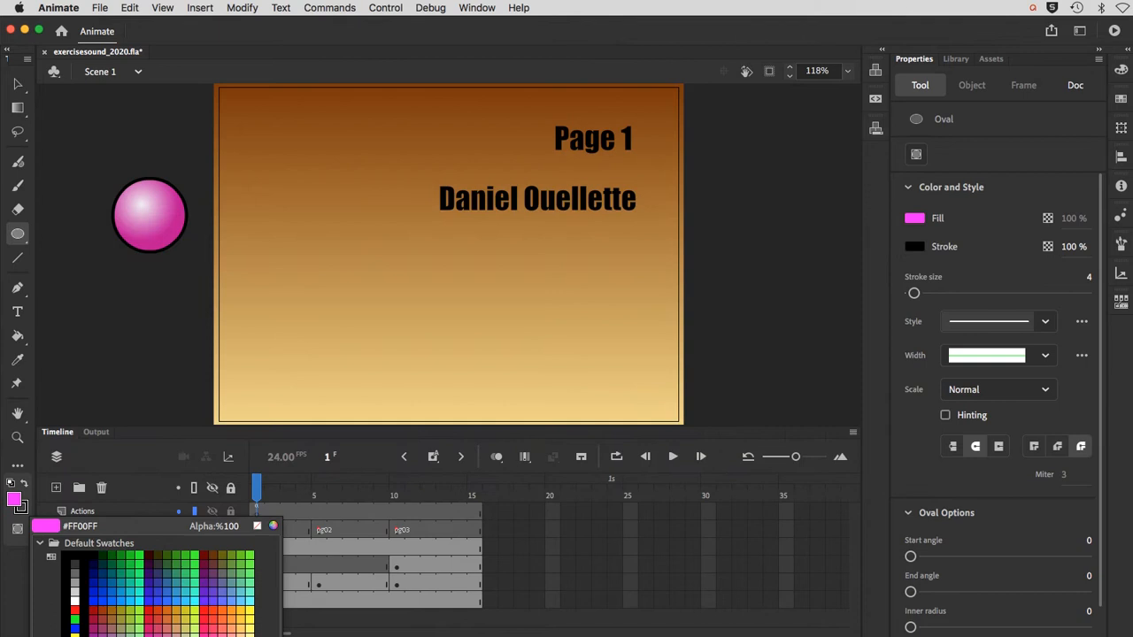
left_click(74, 636)
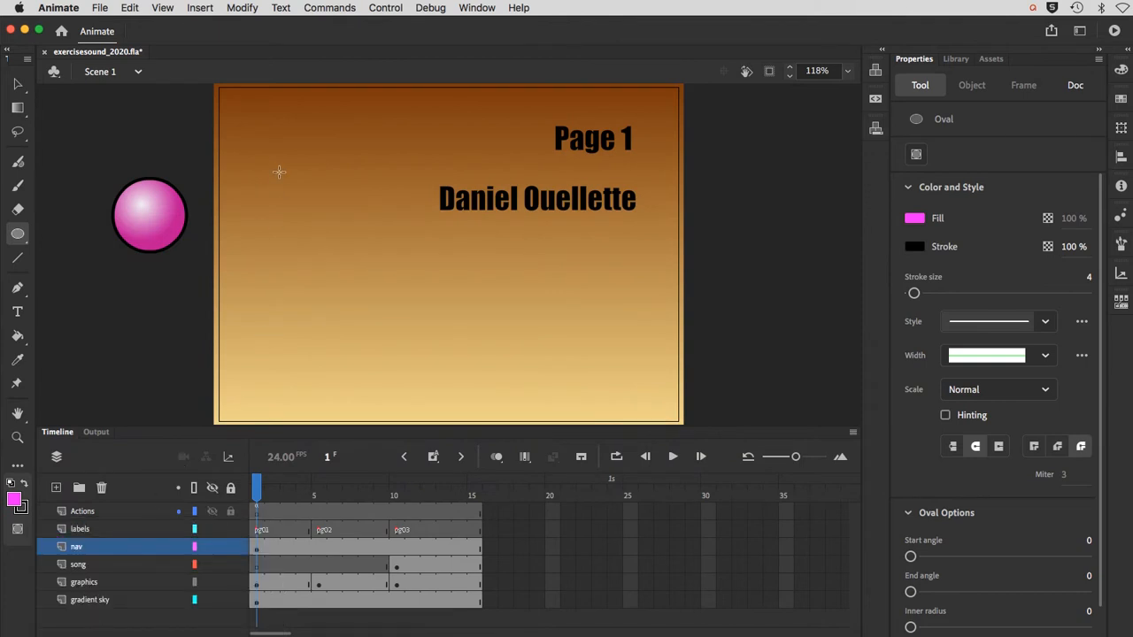
left_click_drag(279, 171, 341, 245)
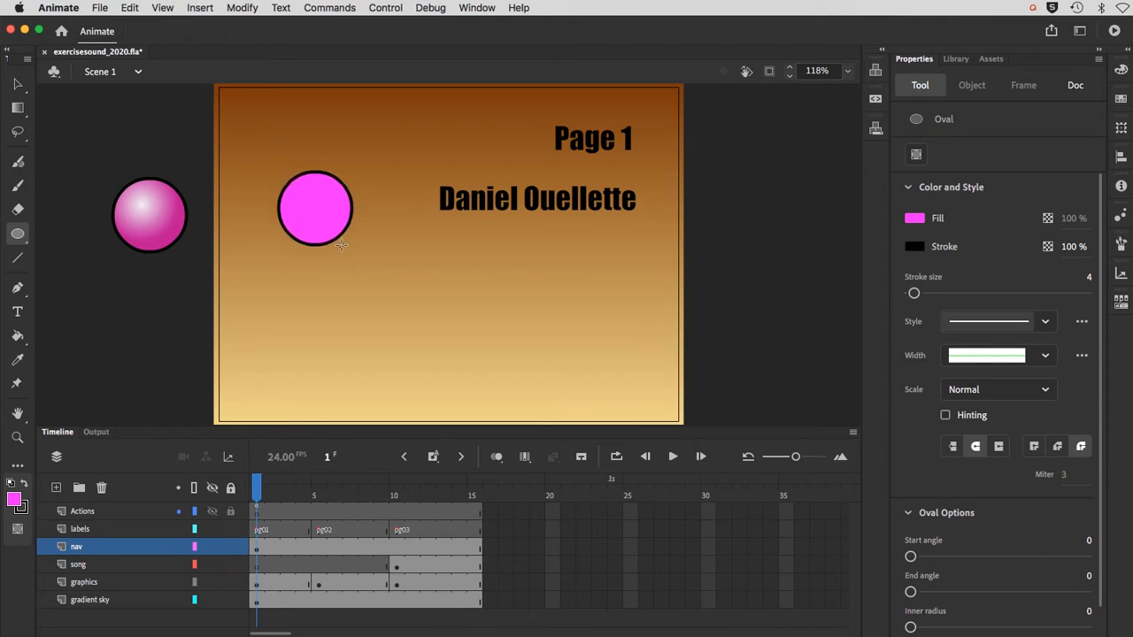
Step: Select the new circle's fill and stroke and change its fill from solid color to a radial gradient
left_click(15, 85)
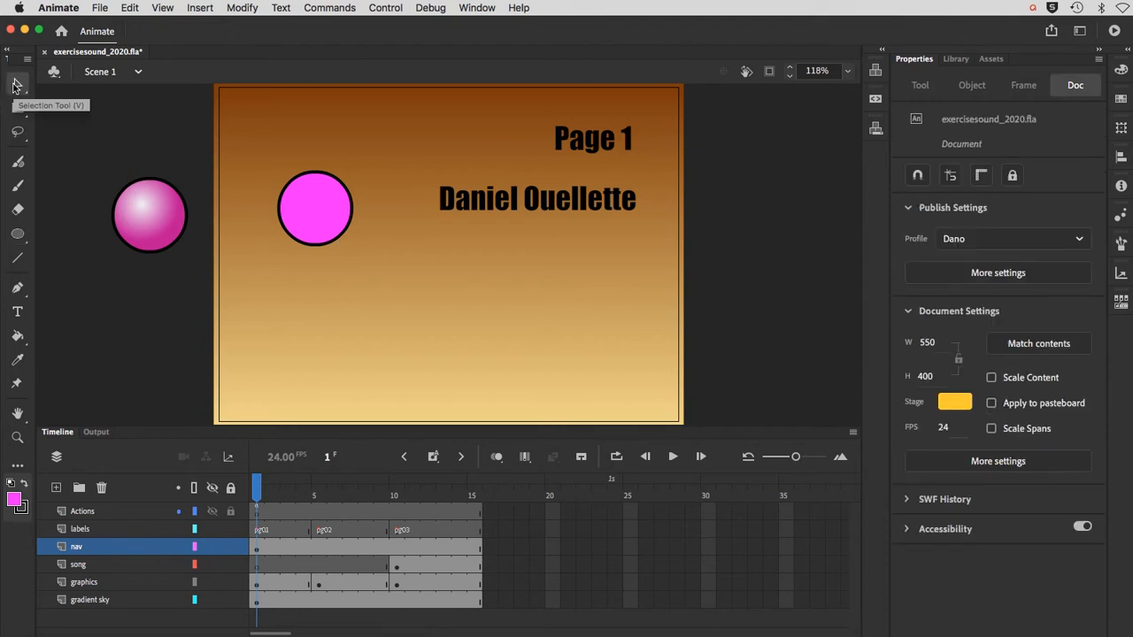
double_click(317, 212)
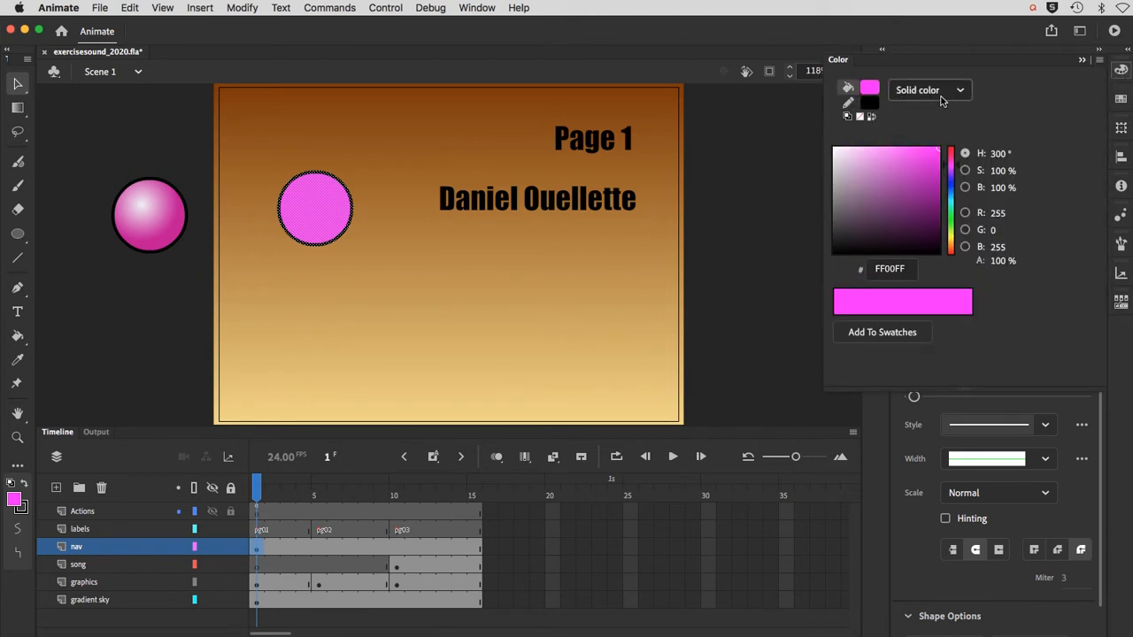
left_click(941, 100)
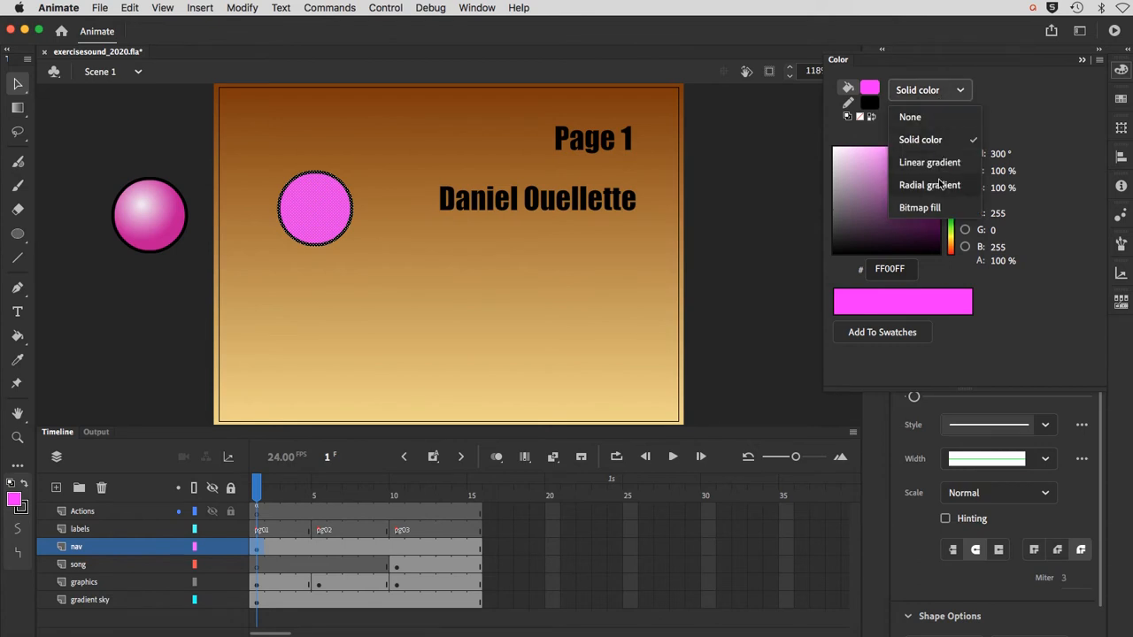
left_click(940, 190)
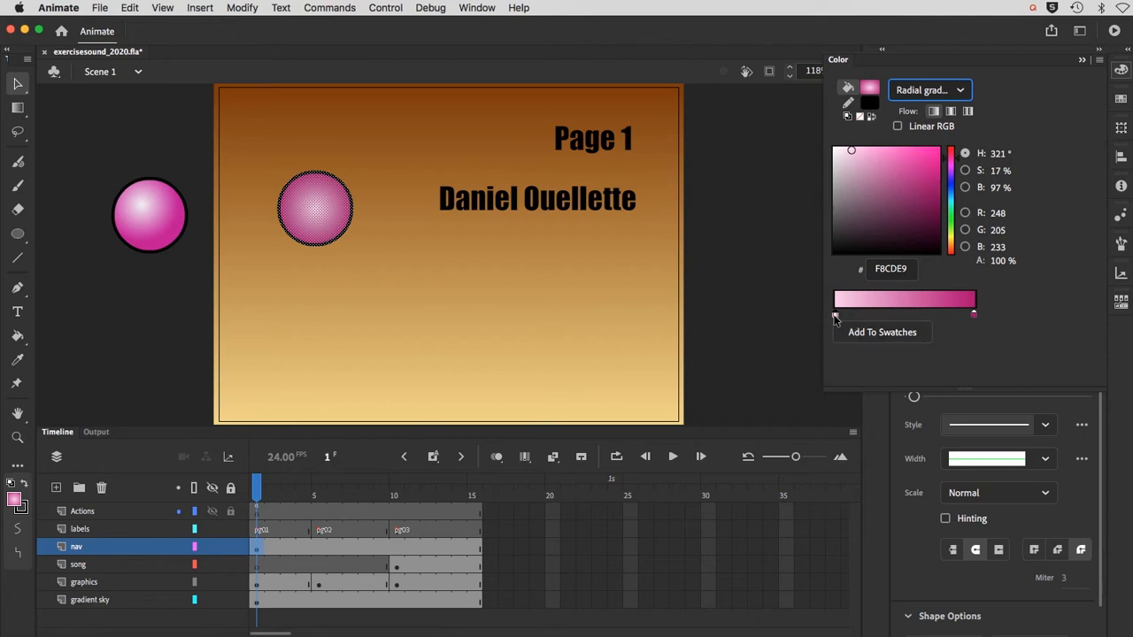
Step: Set the radial gradient's outer color to BC027A and its center color to FBE2F2, and deselect the circle
left_click(973, 317)
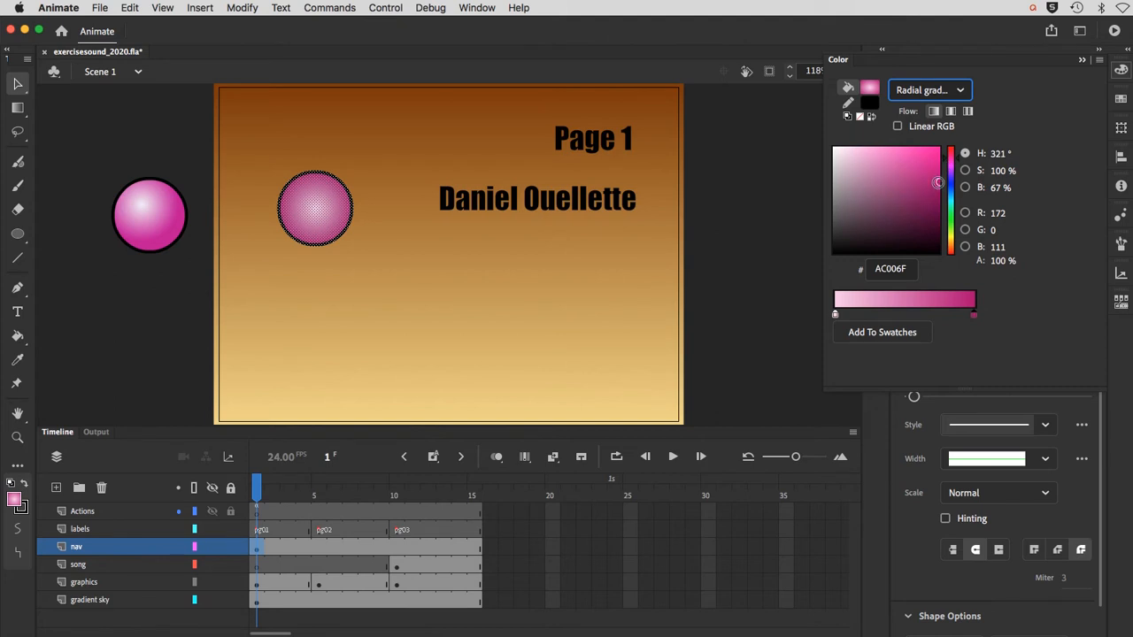
left_click_drag(937, 183, 938, 174)
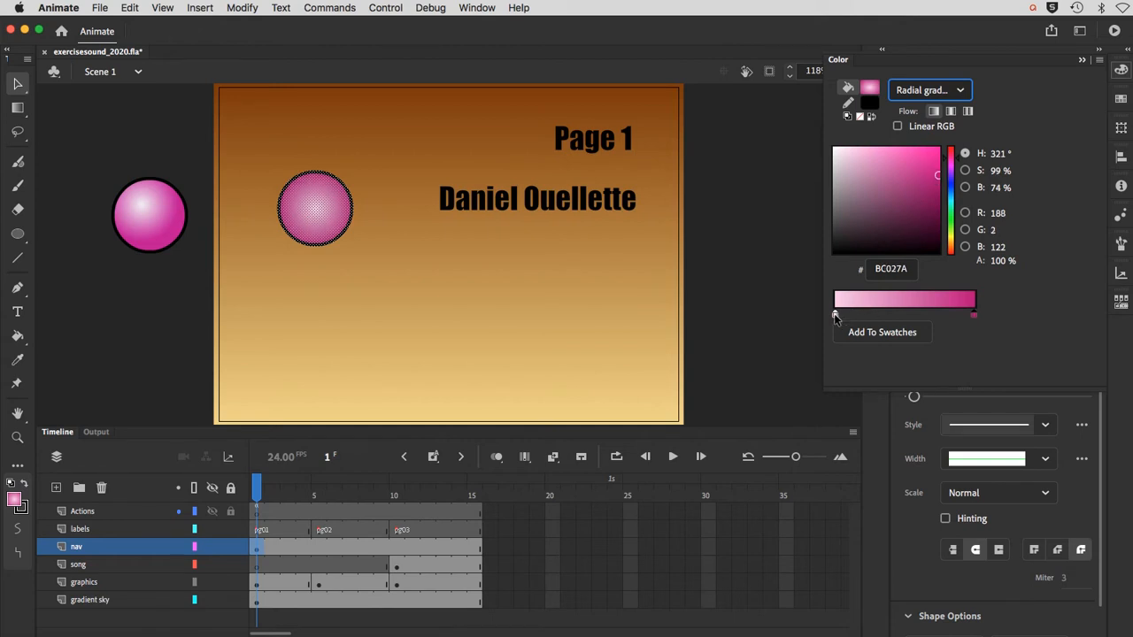
left_click(835, 316)
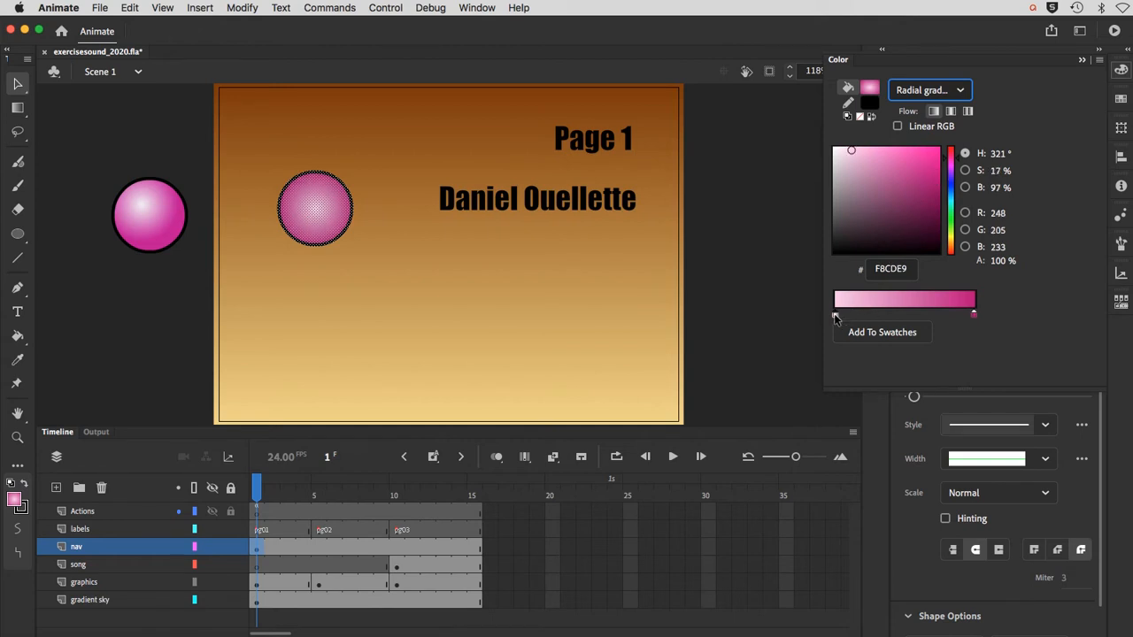
left_click(853, 158)
left_click_drag(854, 158, 842, 148)
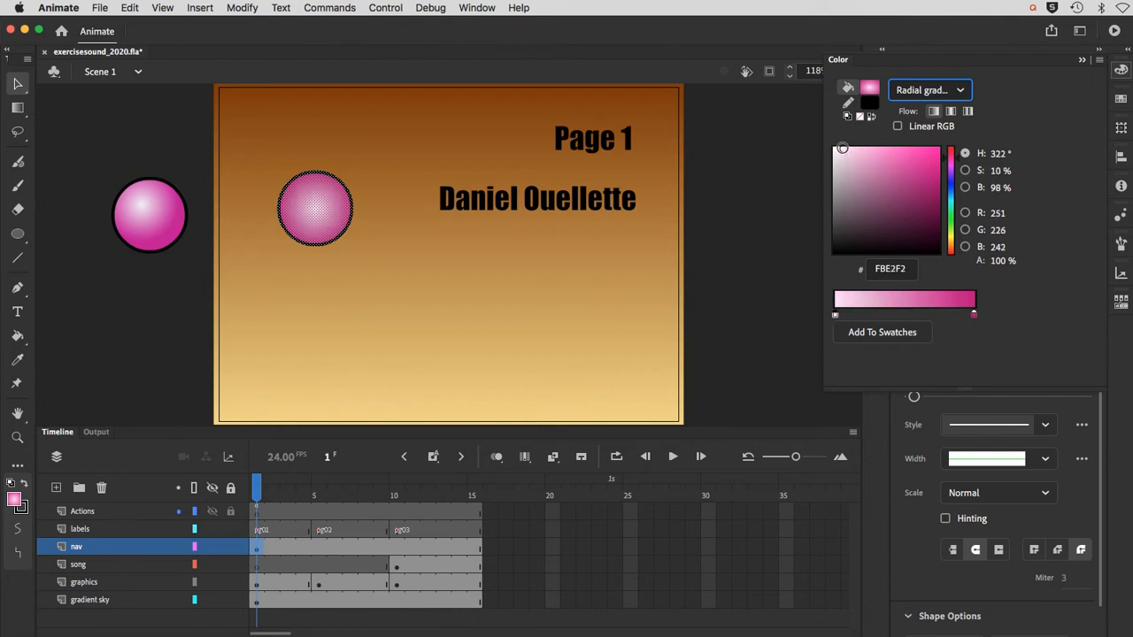
left_click(449, 310)
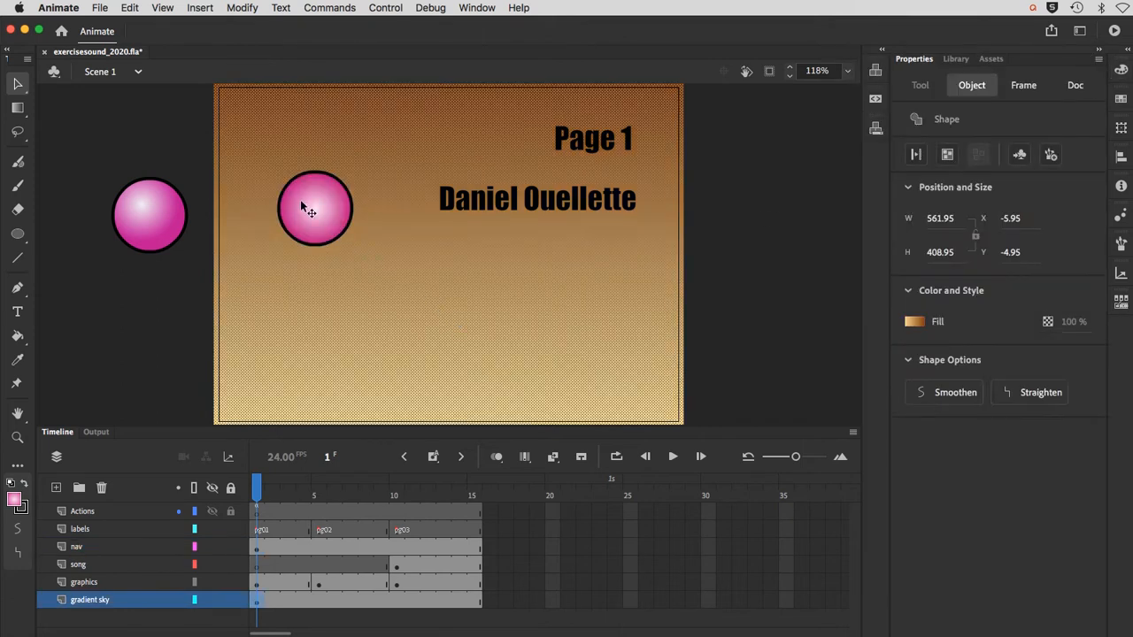
left_click(111, 335)
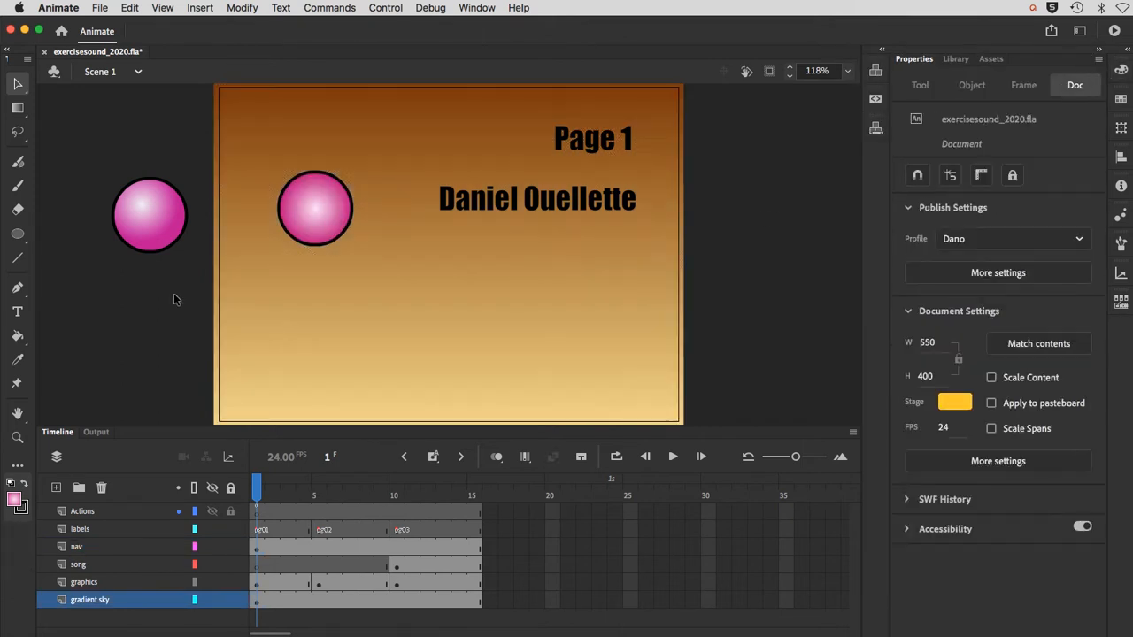
Step: Use the Gradient Transform tool to shift the new circle's highlight toward its upper left, and fit the stage in the window
left_click(325, 216)
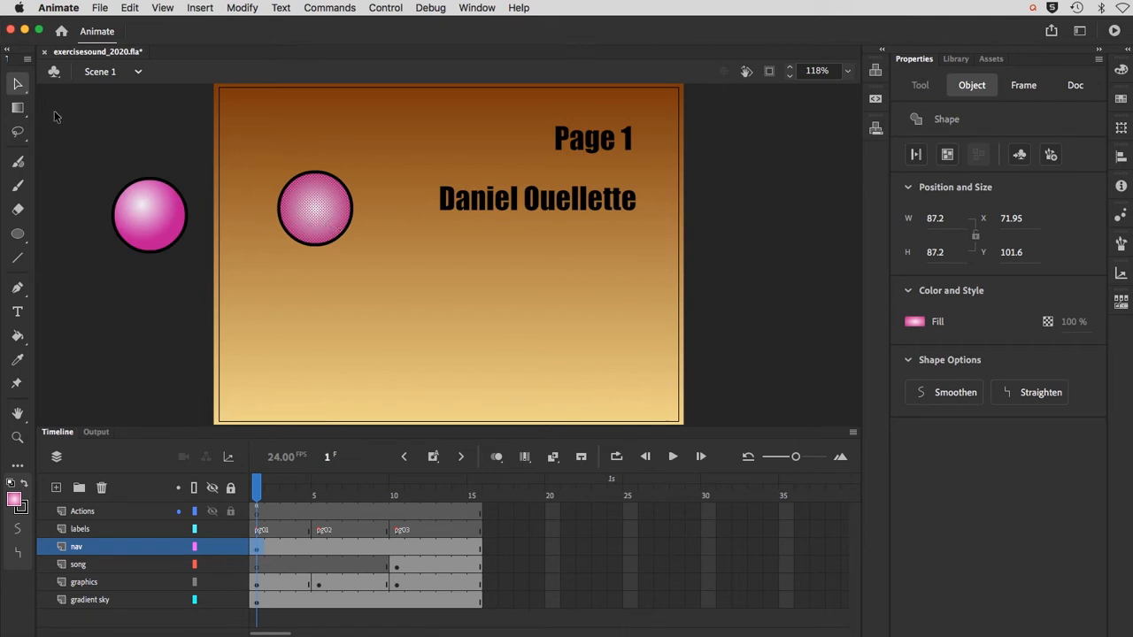
left_click(17, 108)
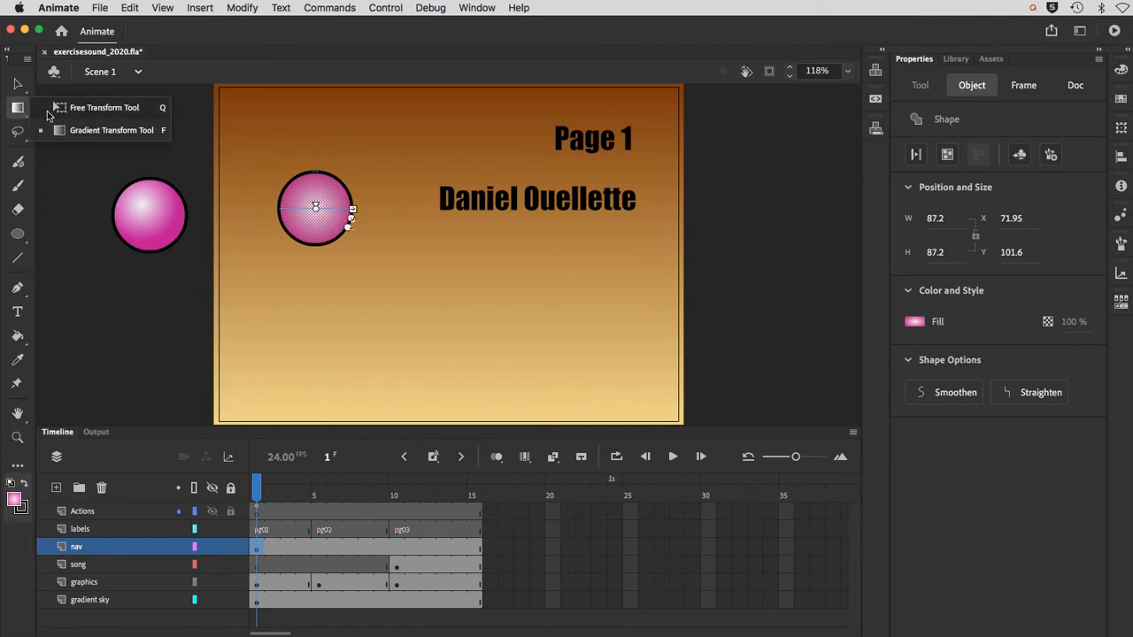
left_click(69, 131)
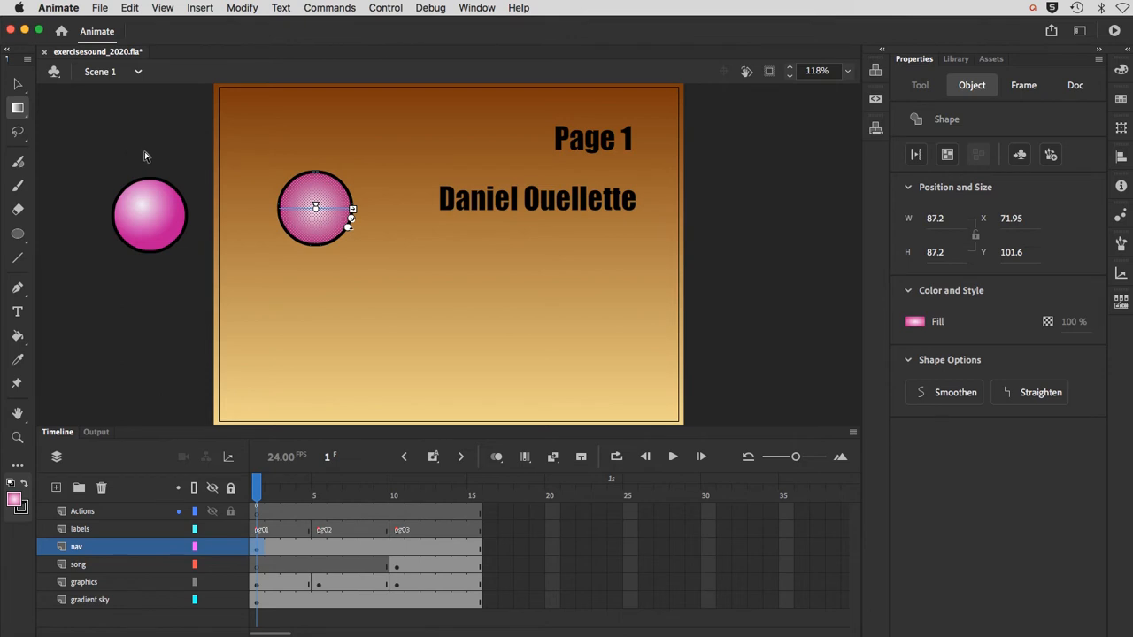
key("super+=")
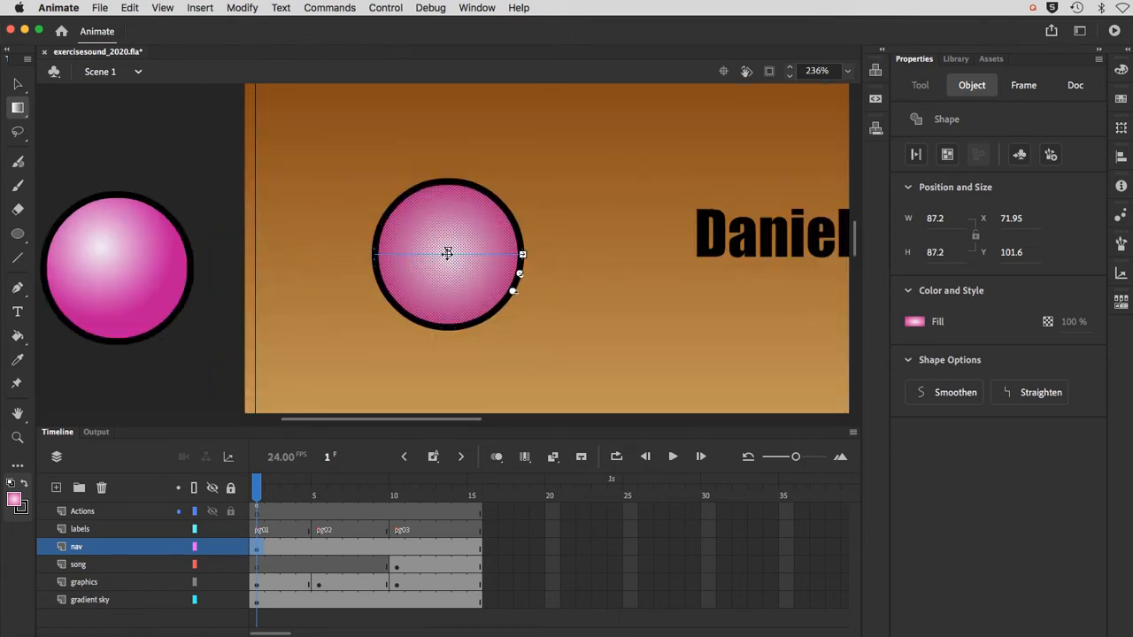
left_click_drag(449, 253, 428, 226)
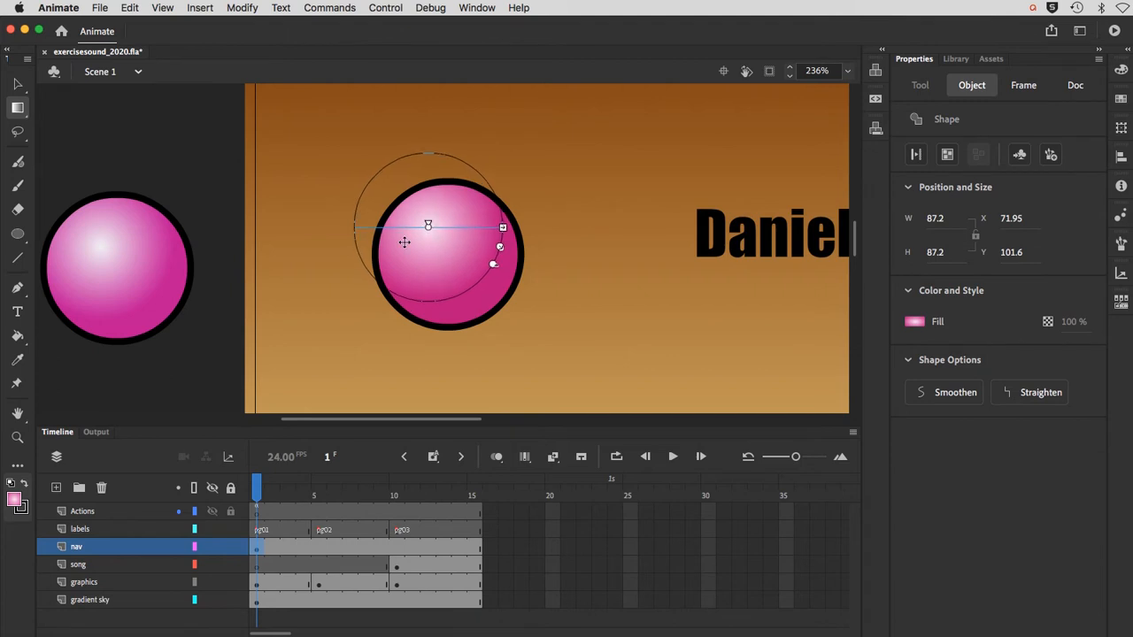
left_click(202, 348)
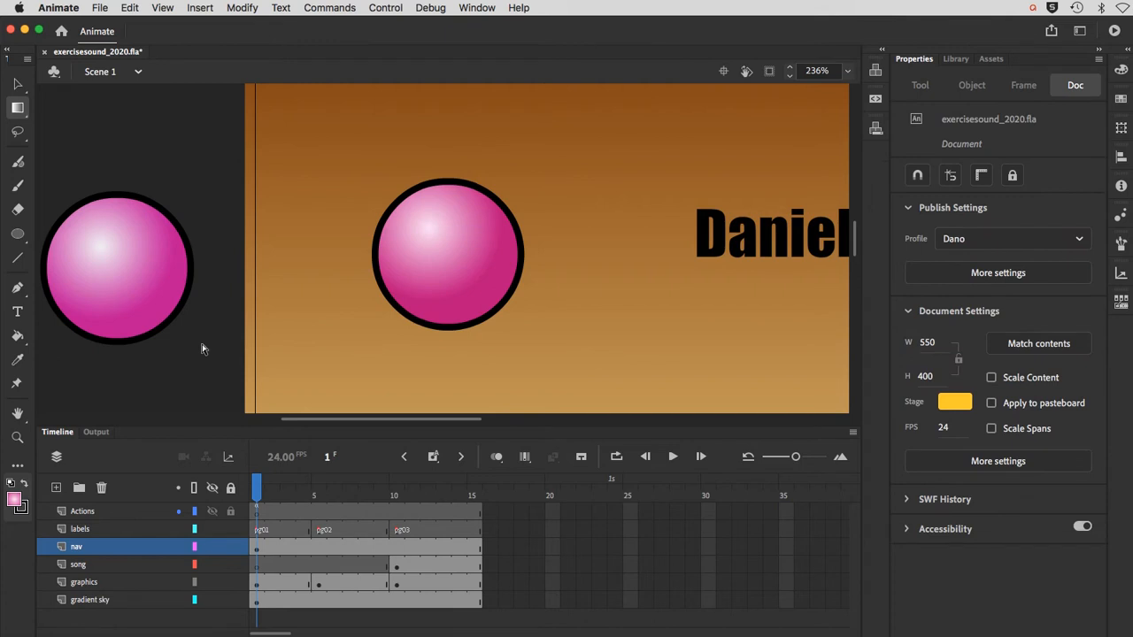
key("super+minus")
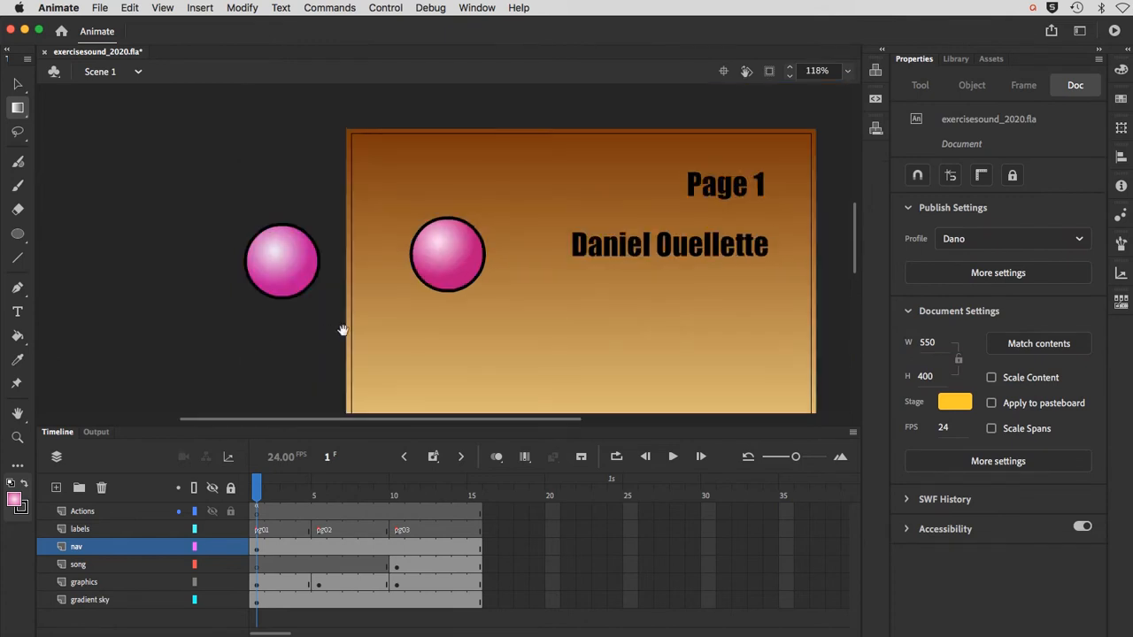
left_click_drag(405, 326, 291, 304)
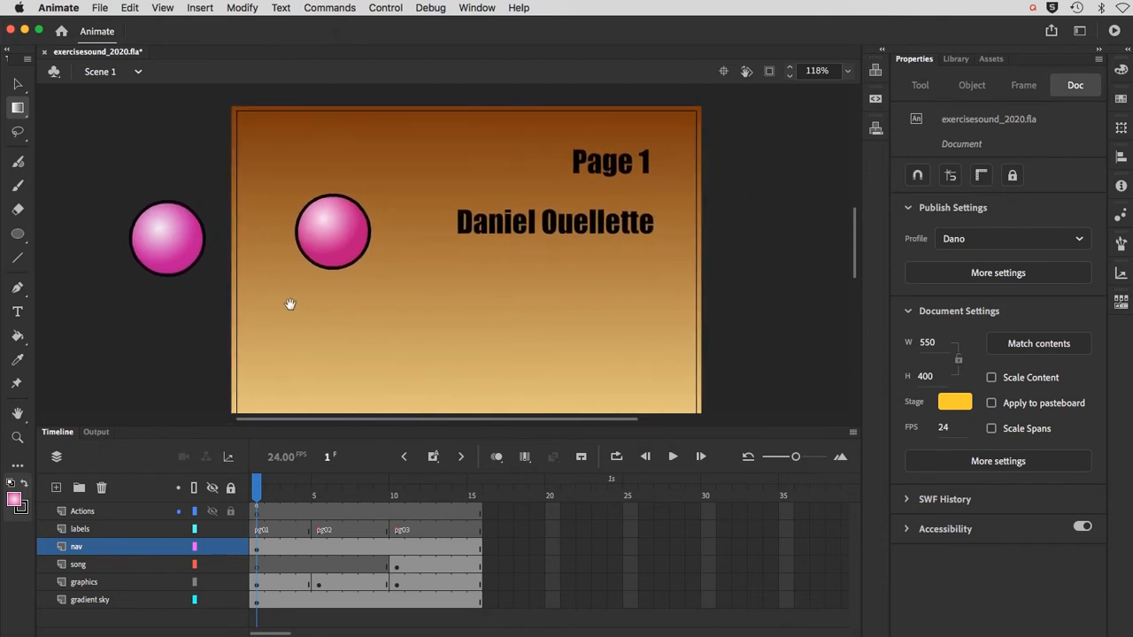
left_click(847, 71)
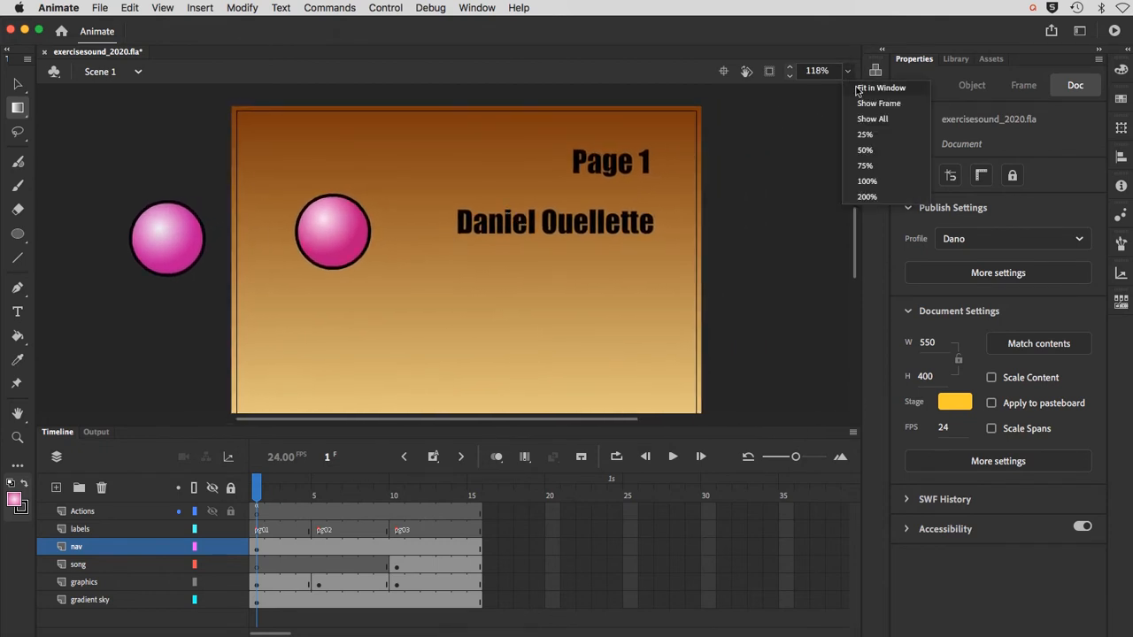
left_click(856, 89)
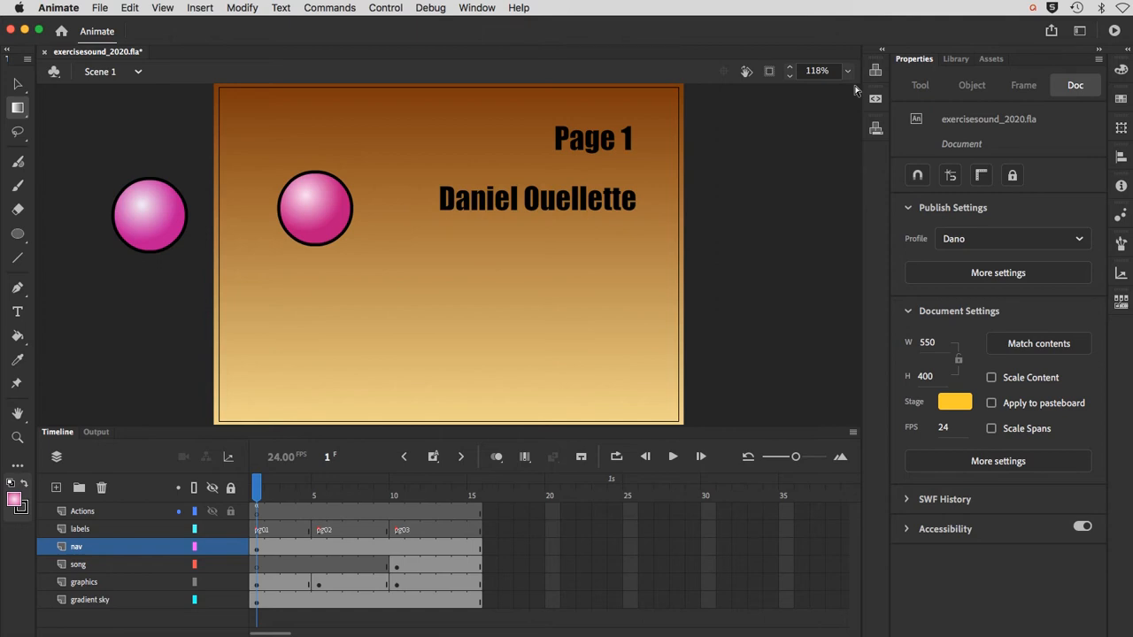
Step: Convert the new circle, including its fill and stroke, to a Button symbol named pinkButton
left_click(19, 85)
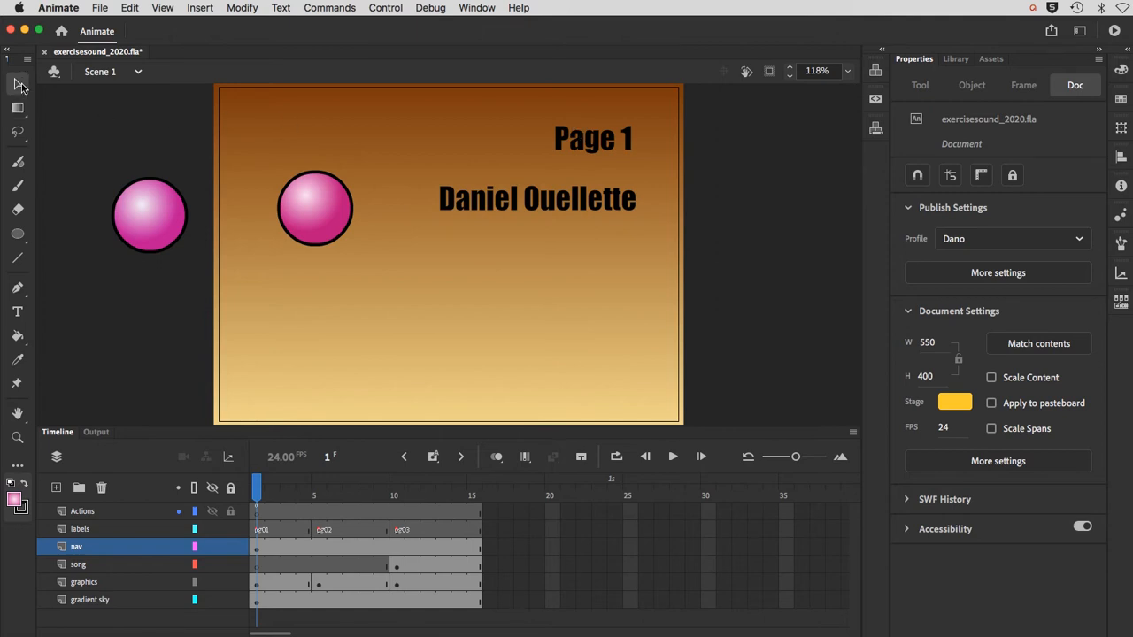
left_click(325, 214)
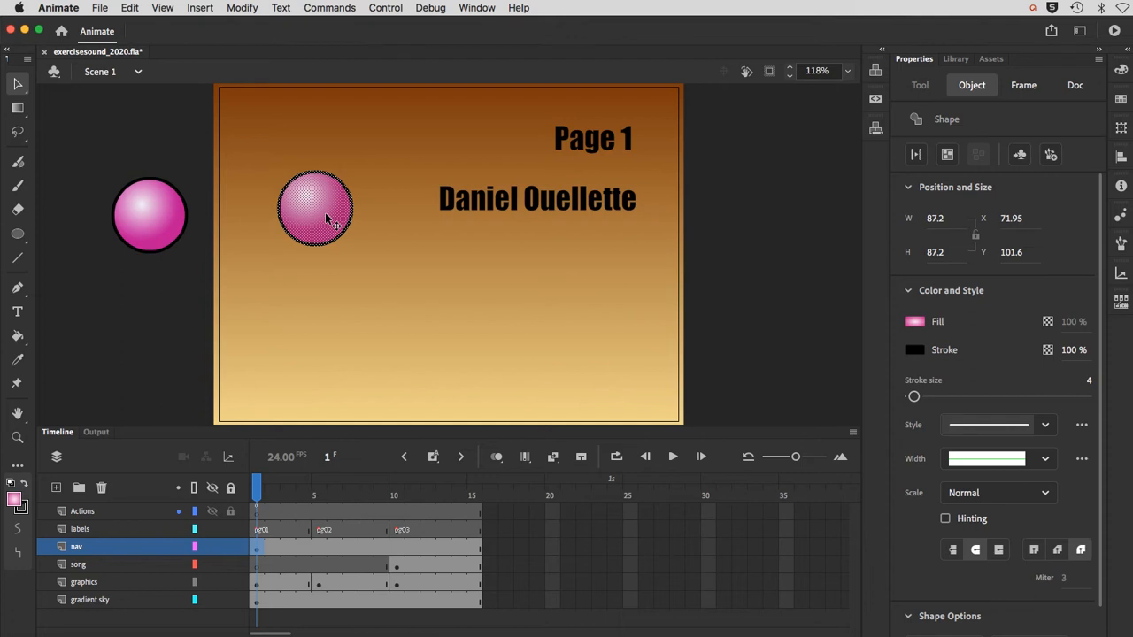
left_click(242, 8)
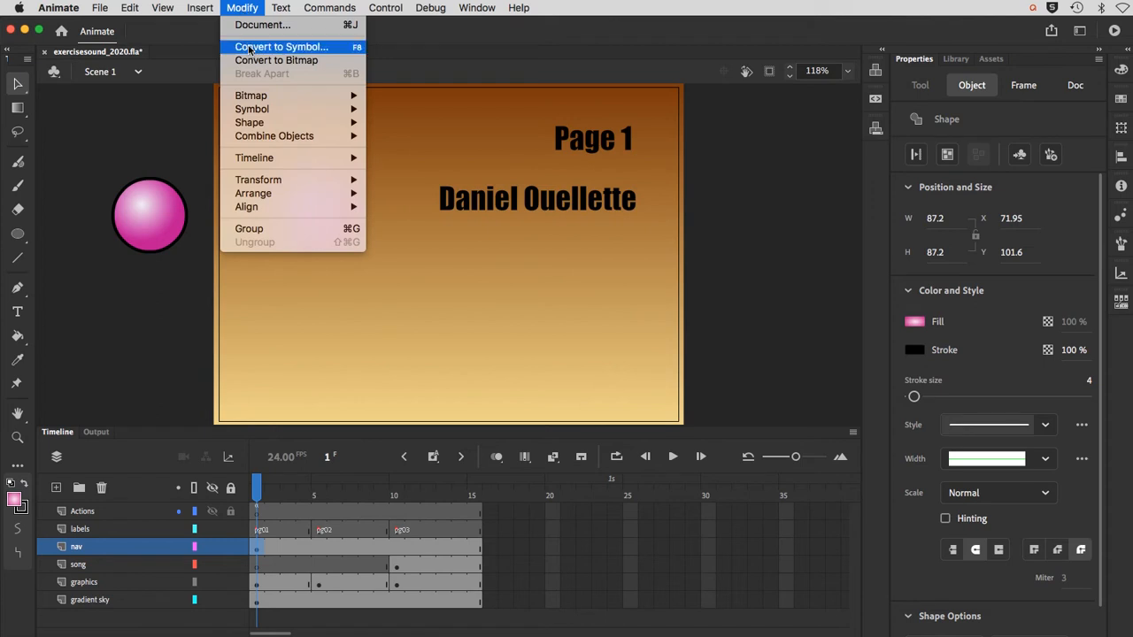
left_click(249, 49)
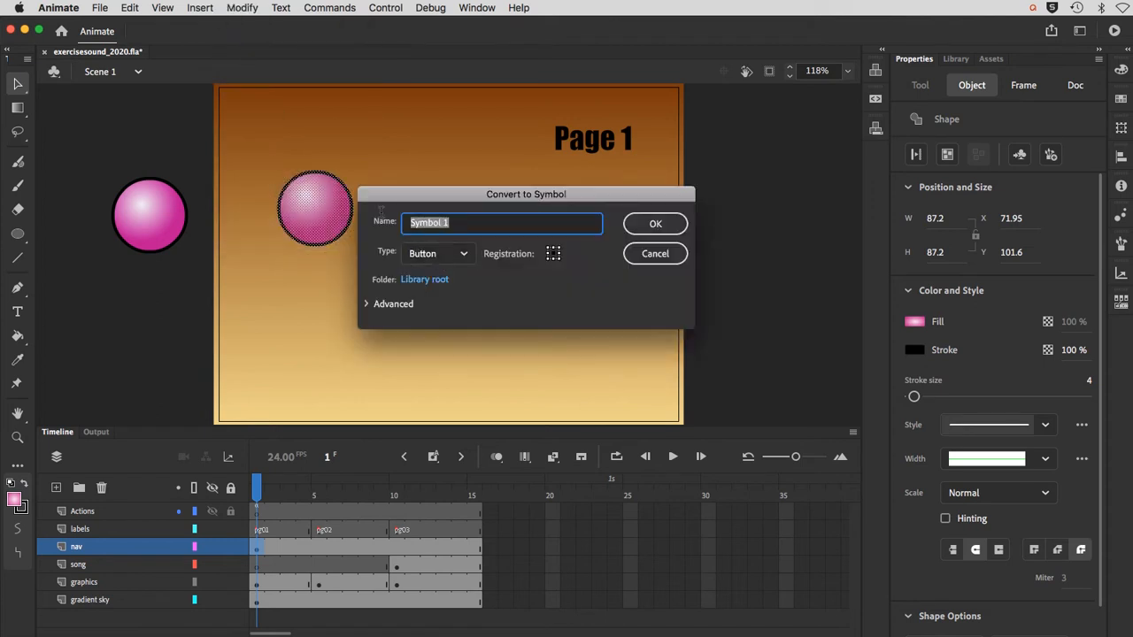
type("pinkButton")
left_click(641, 223)
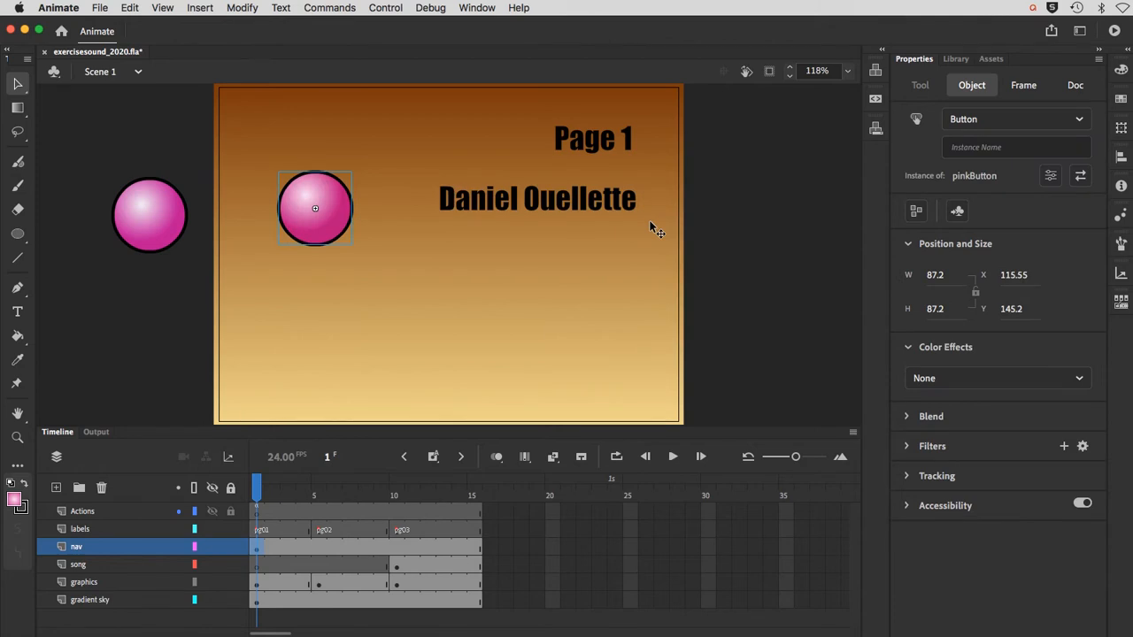
Step: Open pinkButton for editing and insert a keyframe in its Over state
double_click(329, 234)
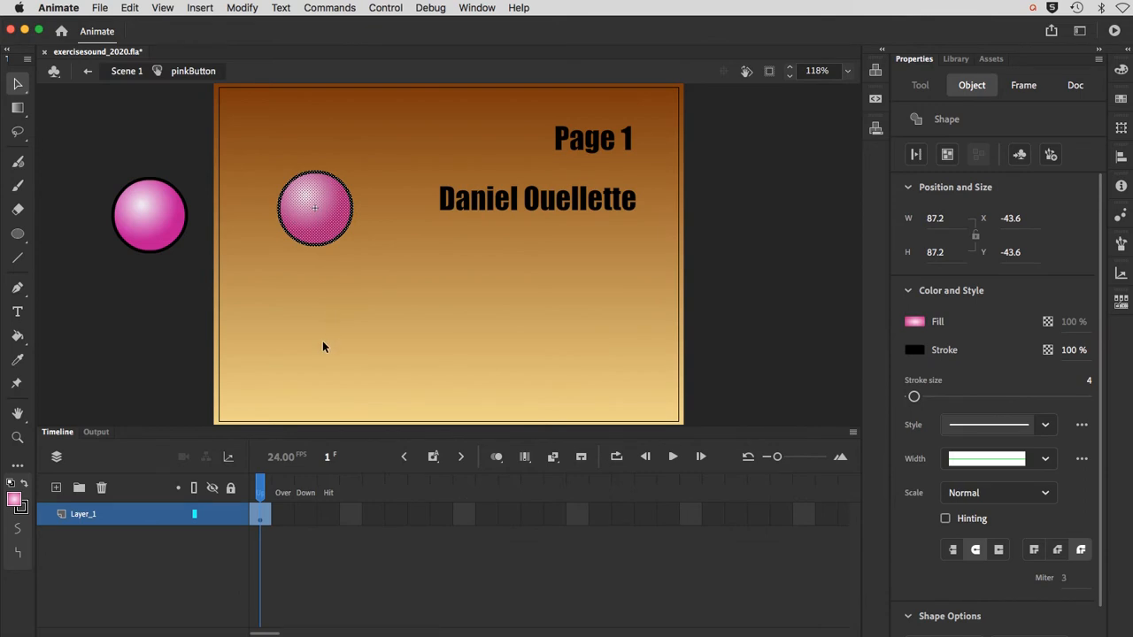
left_click(283, 515)
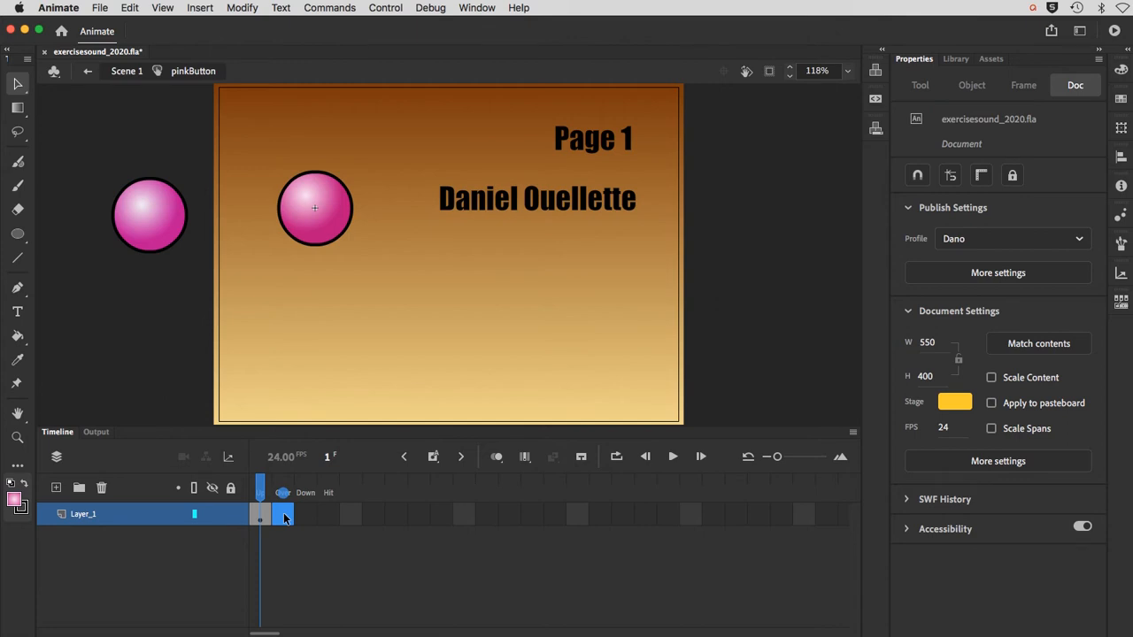
left_click(284, 516)
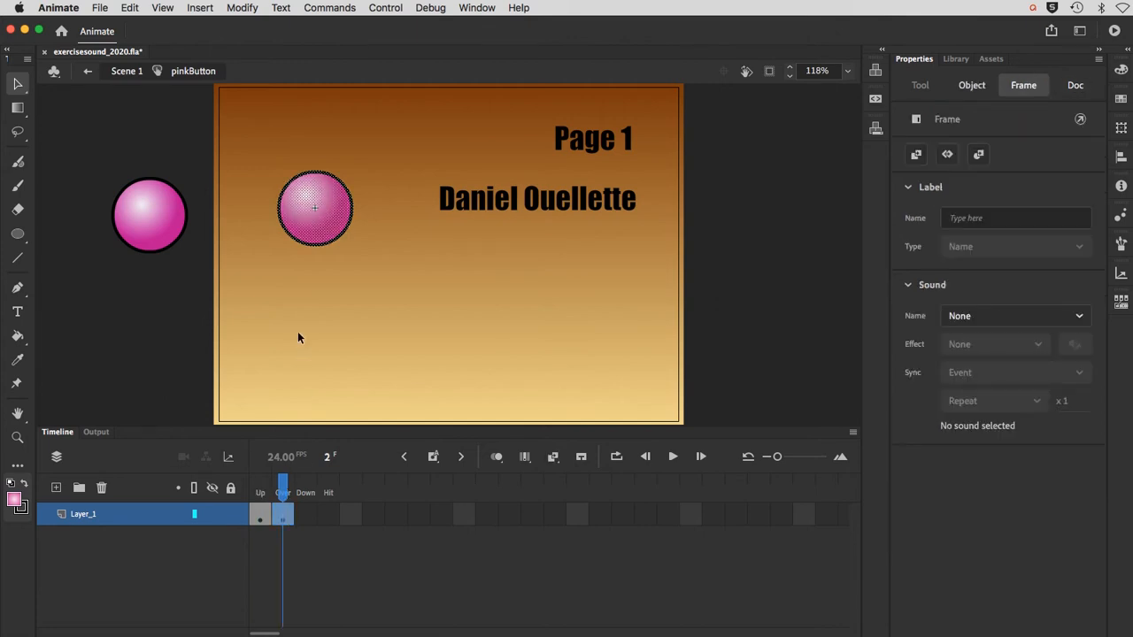
Step: Change the Over state's outer gradient color to blue 3102BC, and compare the button's Up and Over states
left_click(316, 224)
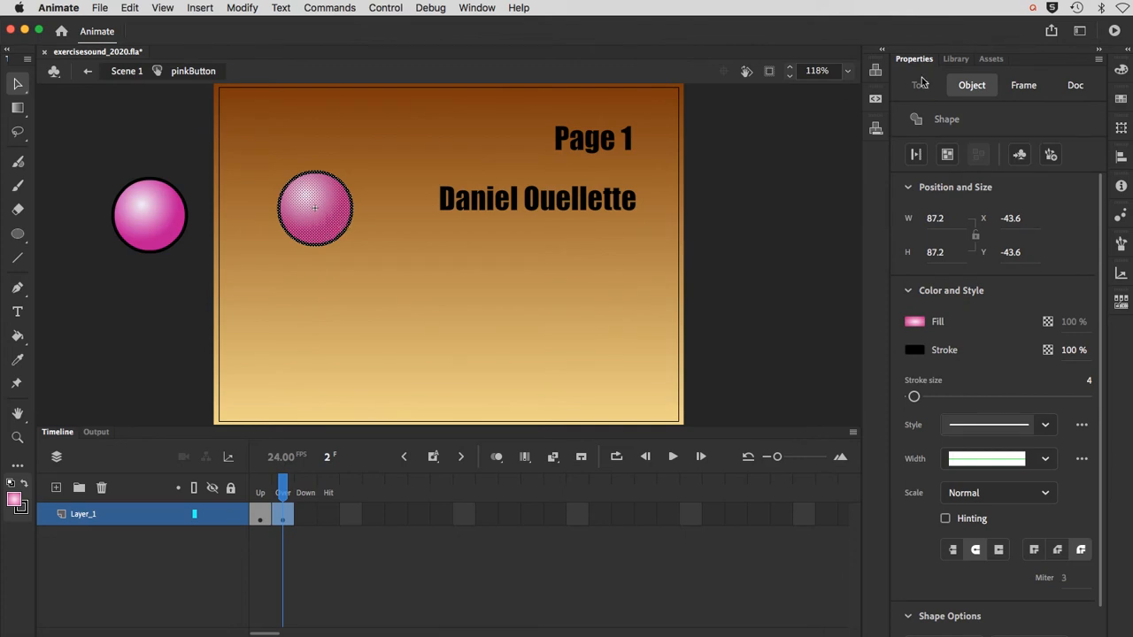
left_click(1118, 70)
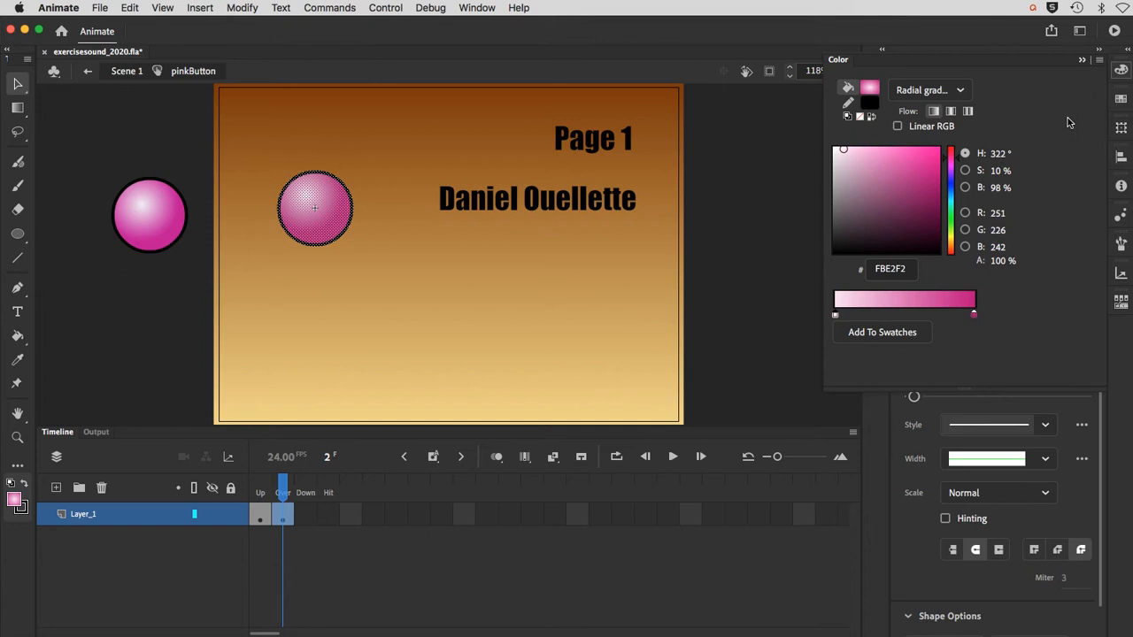
left_click(974, 317)
left_click(958, 164)
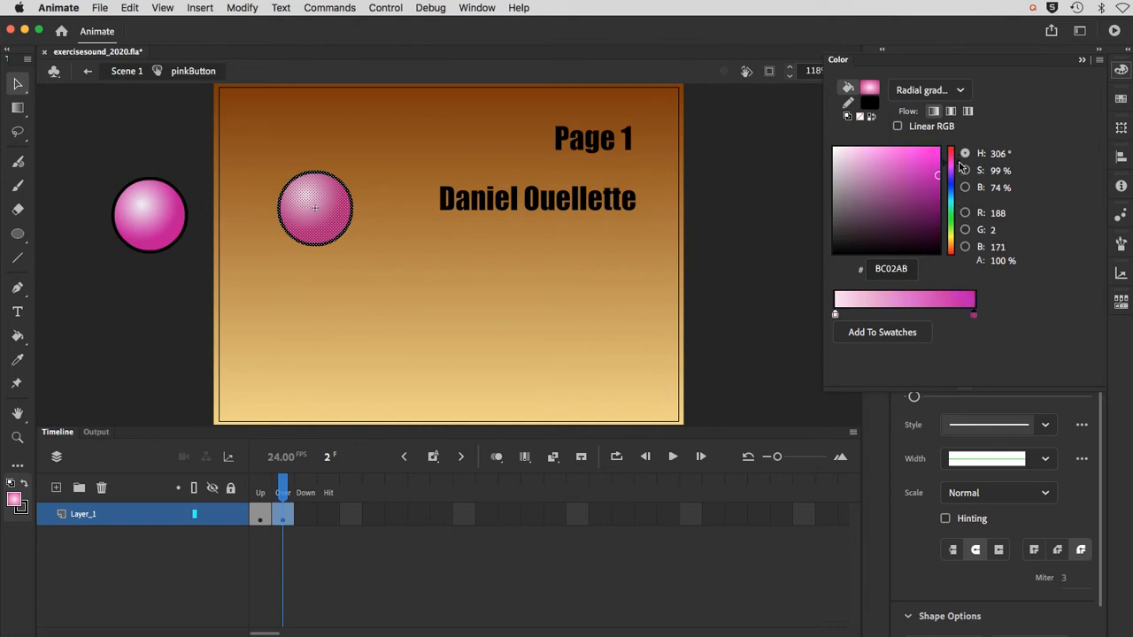
left_click_drag(959, 167, 956, 181)
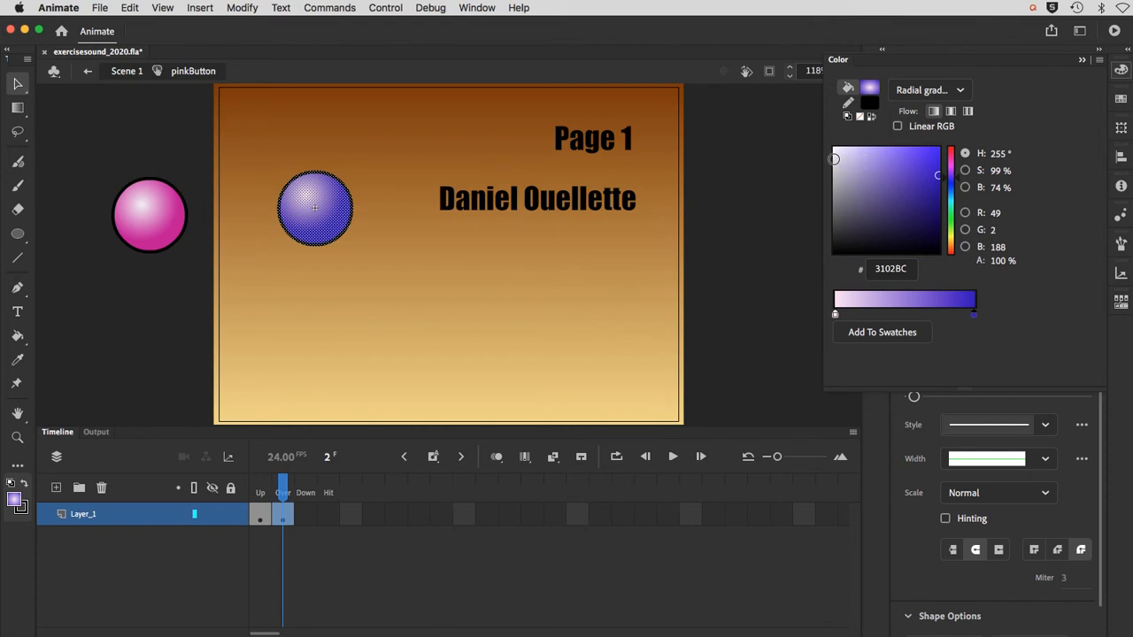
left_click(160, 328)
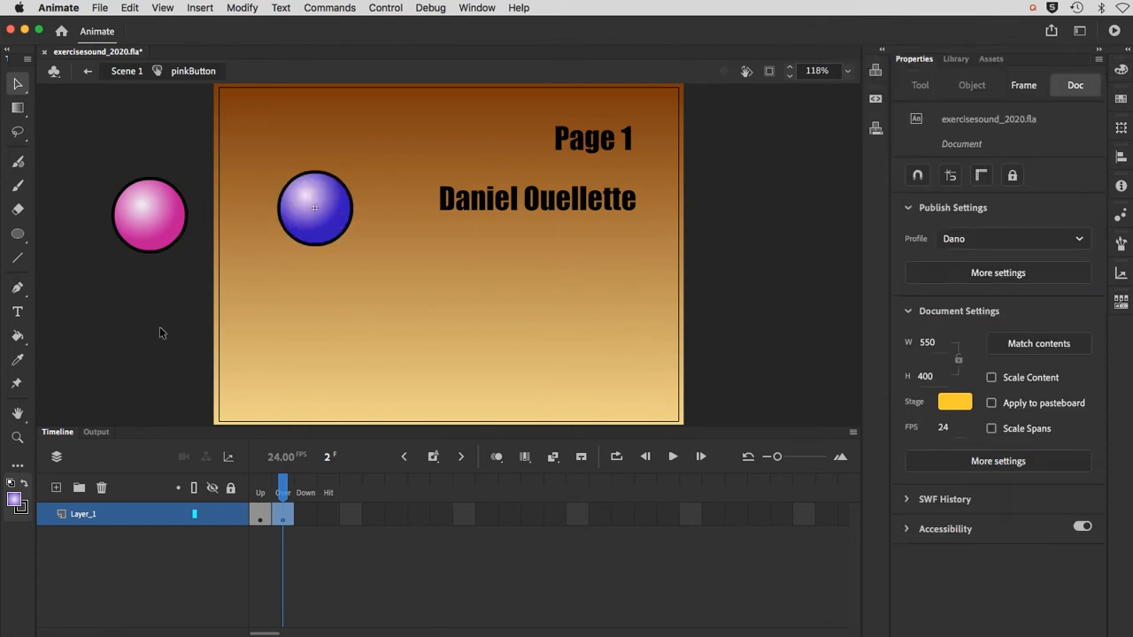
left_click(260, 489)
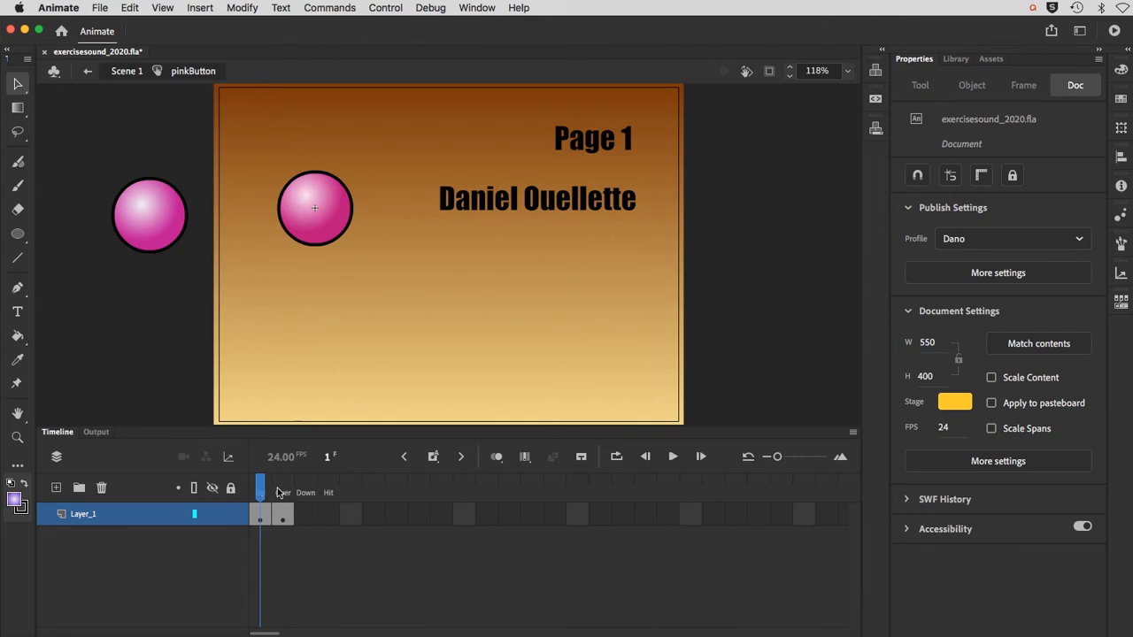
left_click(280, 491)
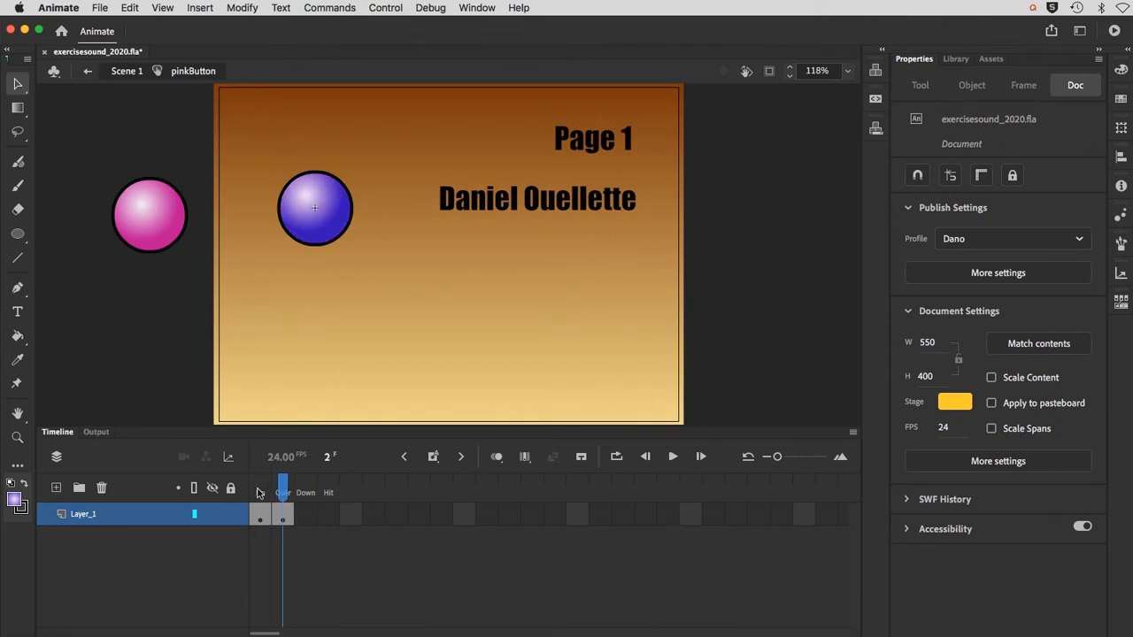
Step: Show the pinkButton symbol's Up state, return to Scene 1, and deselect everything
left_click(259, 491)
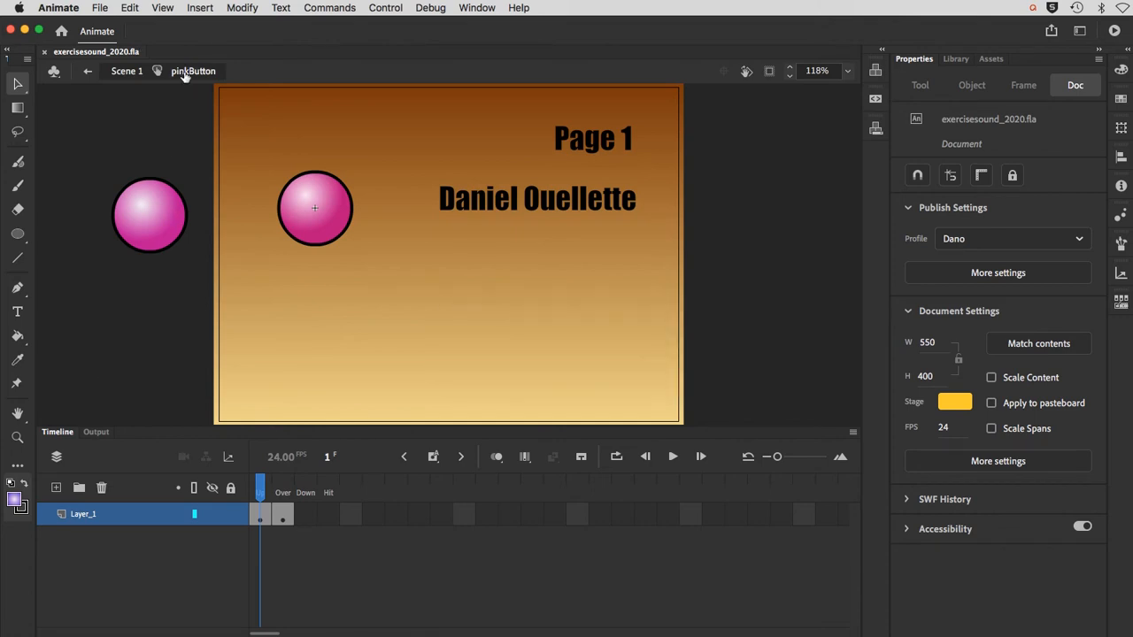
left_click(128, 71)
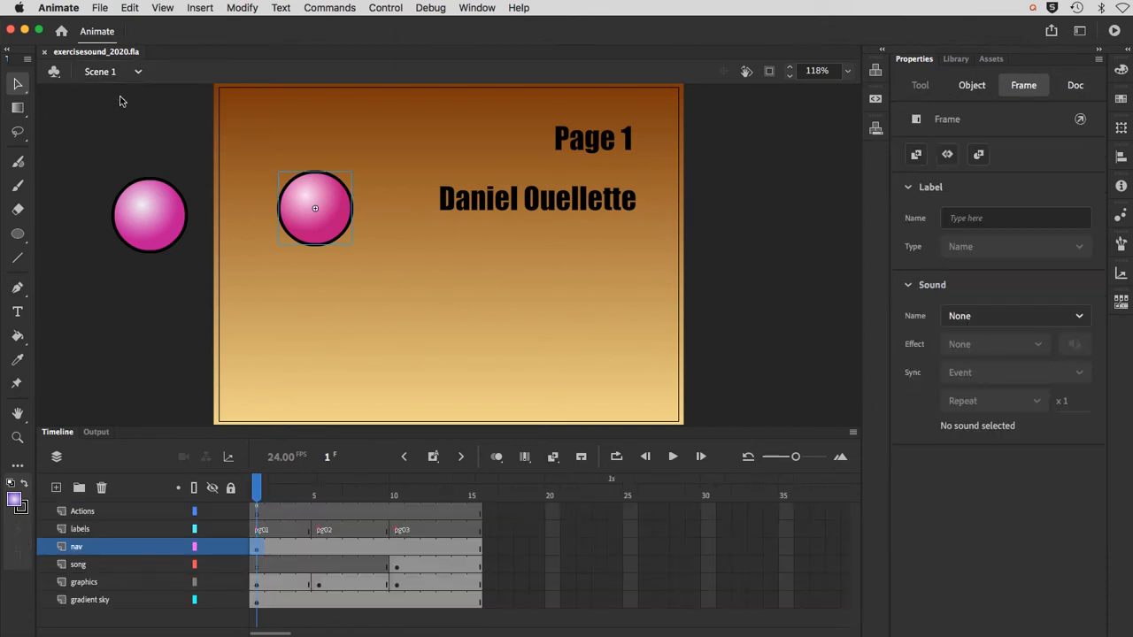
left_click(115, 136)
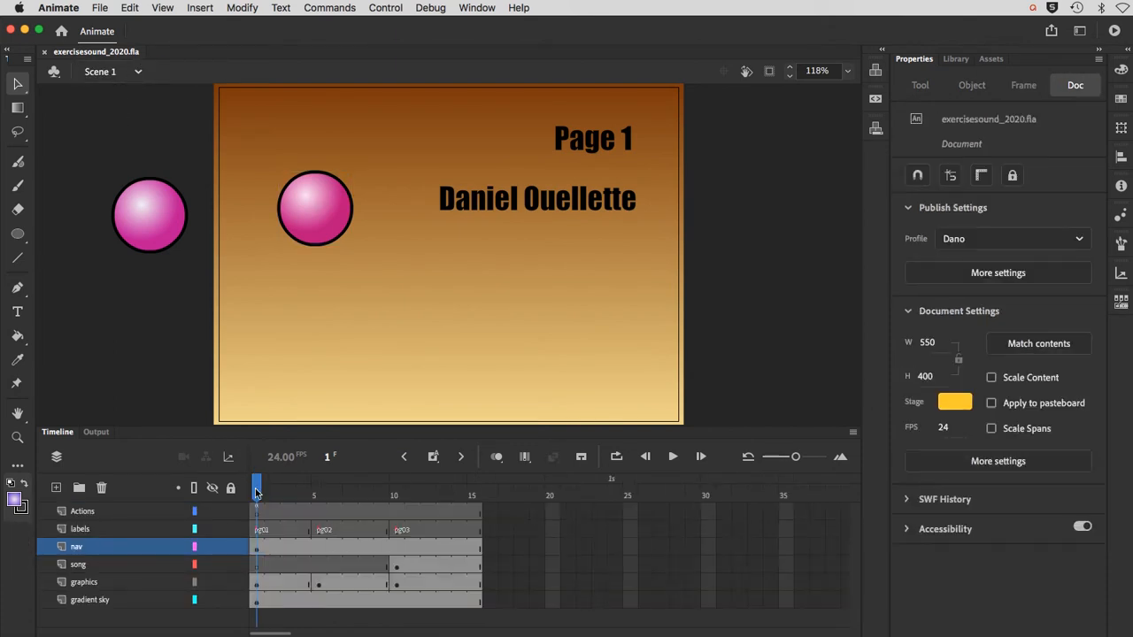
Step: Convert the pinkButton instance on the stage to a Movie Clip symbol named Menu_dan
left_click(304, 234)
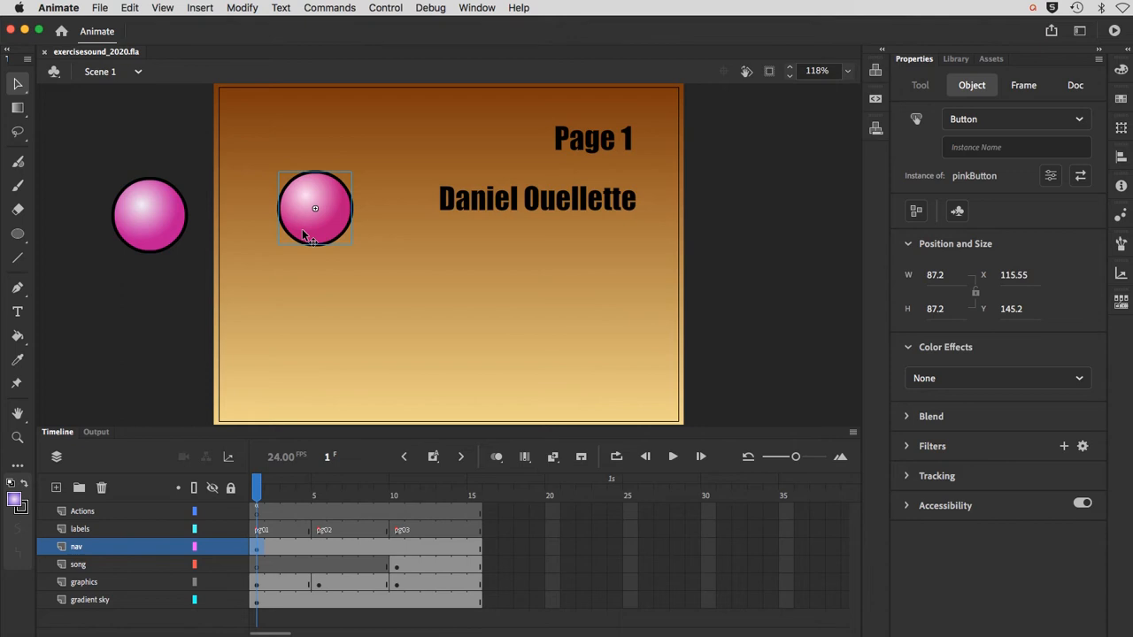
left_click(243, 7)
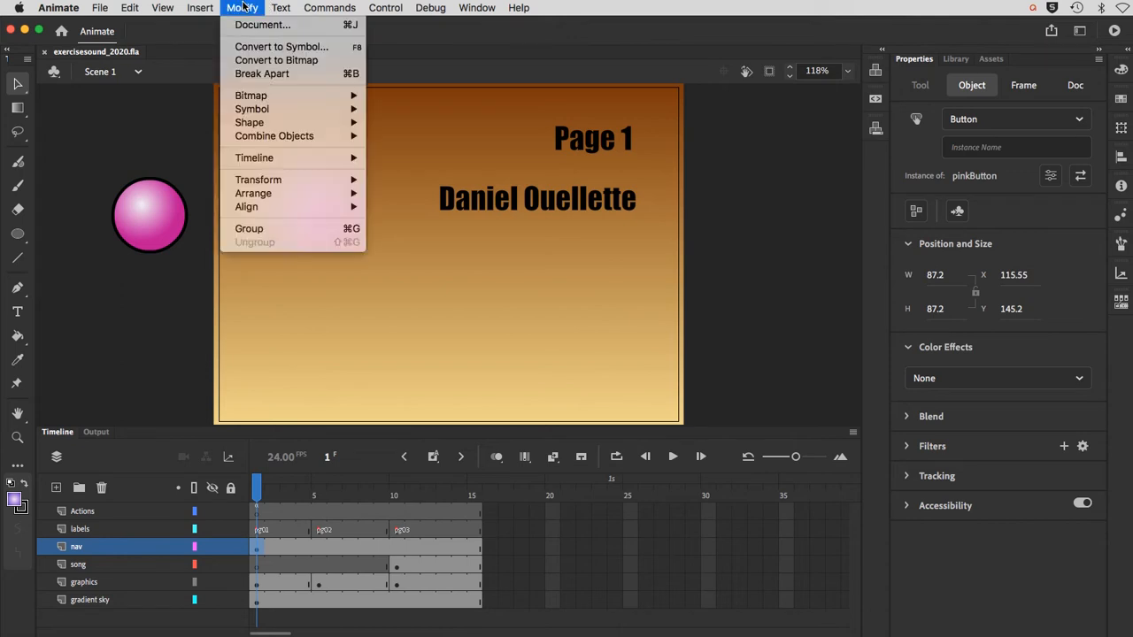
left_click(252, 46)
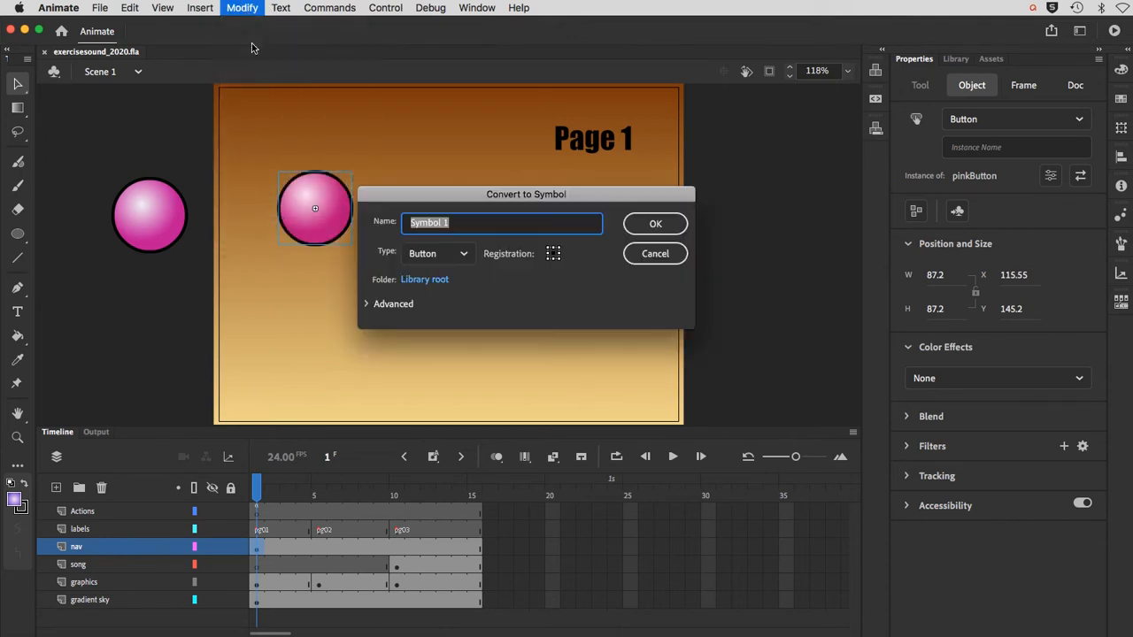
left_click(431, 254)
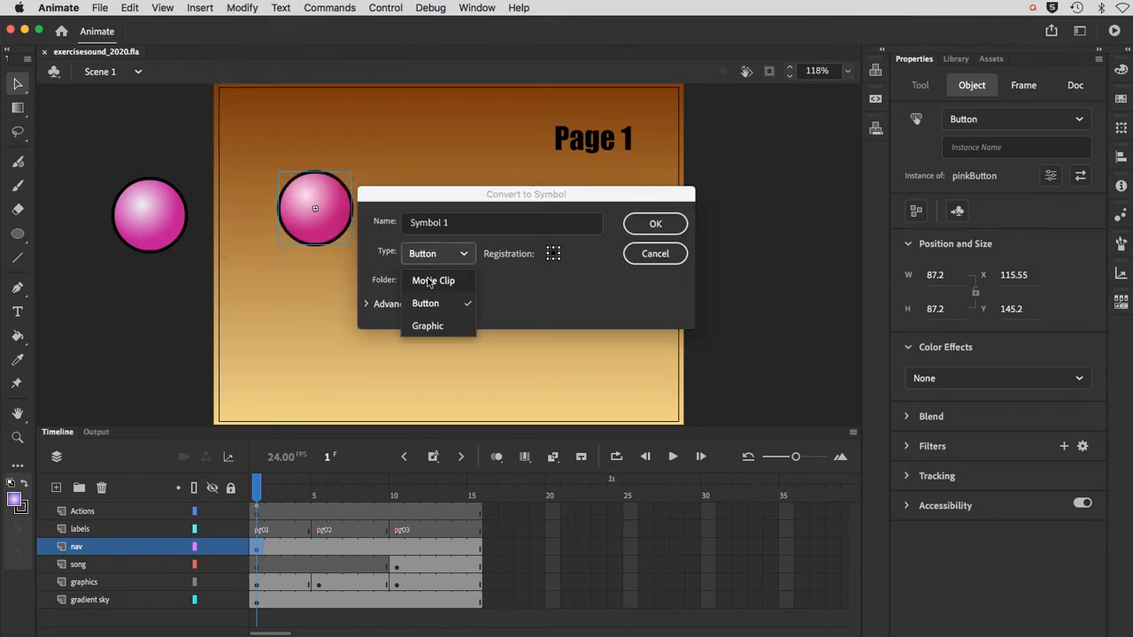
left_click(425, 280)
left_click(449, 223)
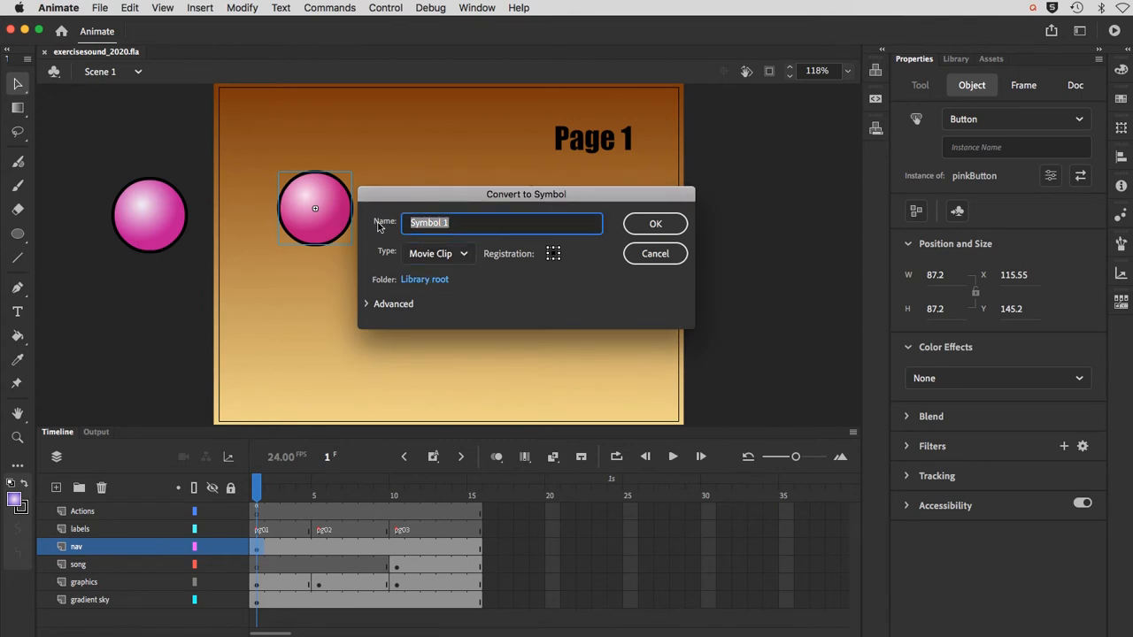
type("Menu")
type("_dab")
left_click(658, 228)
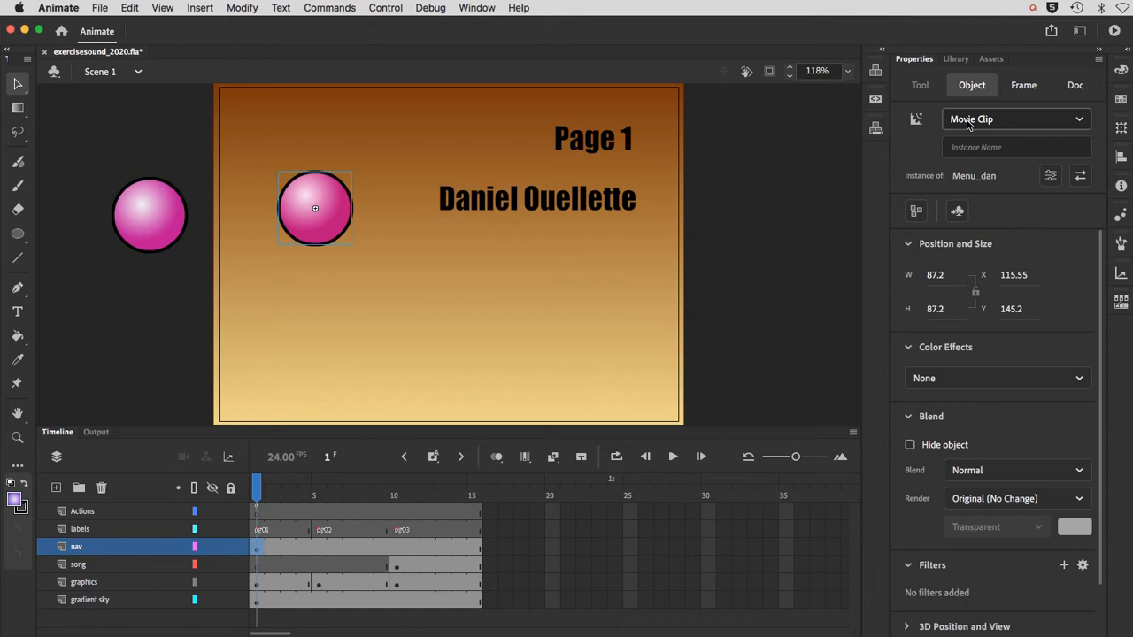
Step: Open the Menu_dan movie clip for editing in place and select the pinkButton instance inside it
left_click(423, 297)
left_click(301, 228)
double_click(301, 228)
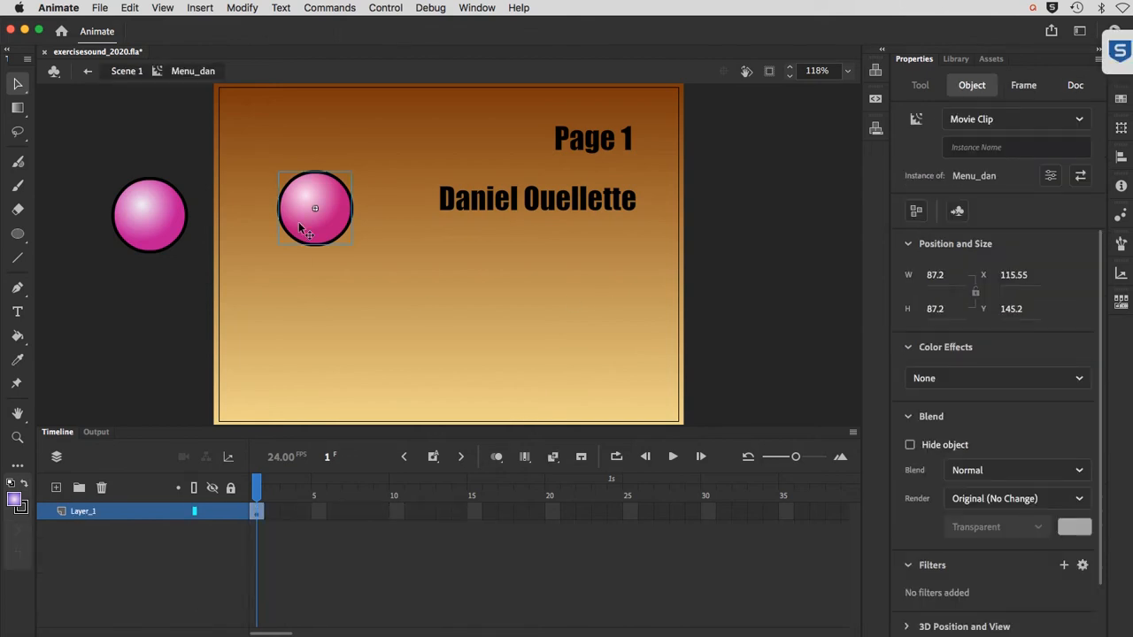
left_click(301, 228)
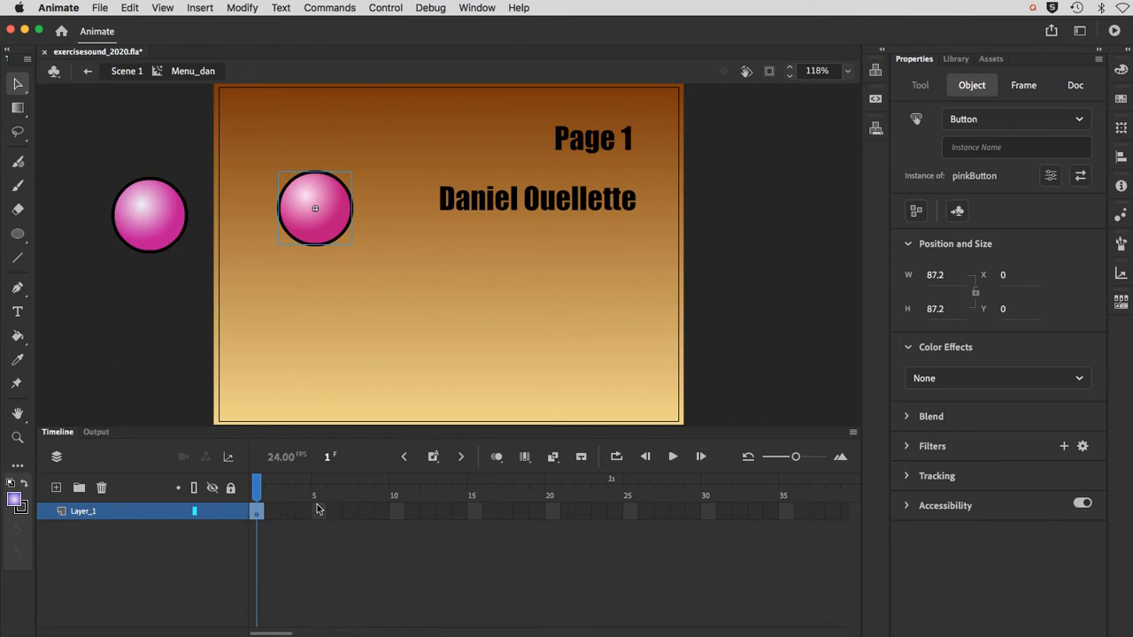
Step: Add a new layer named actions above Layer_1 in the Menu_dan timeline
left_click(56, 487)
double_click(83, 511)
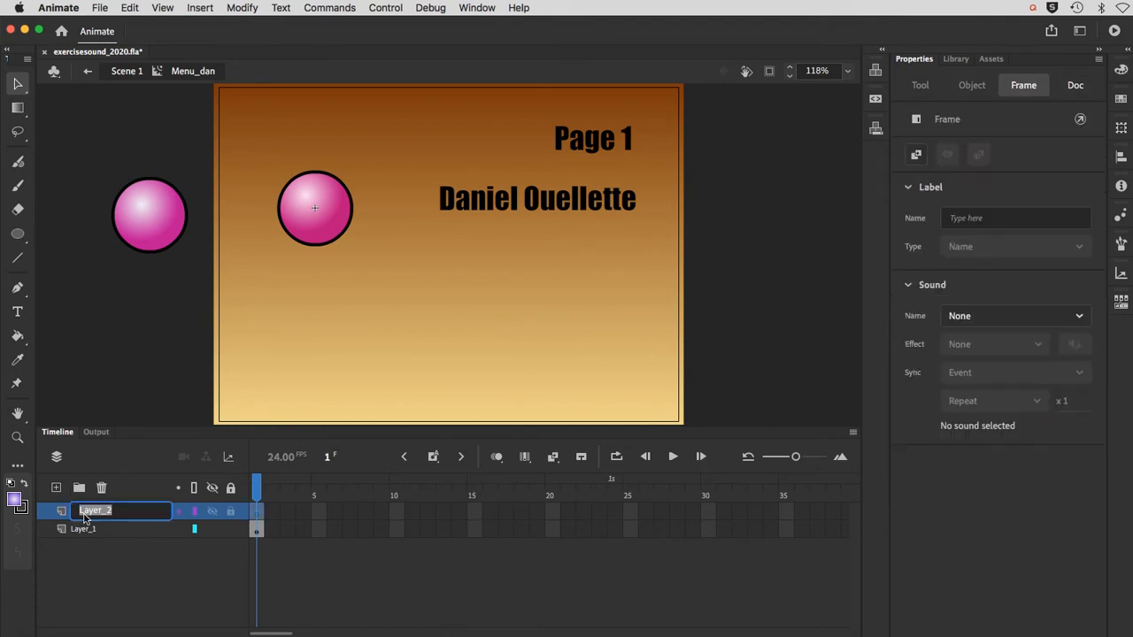
type("actions")
key("Return")
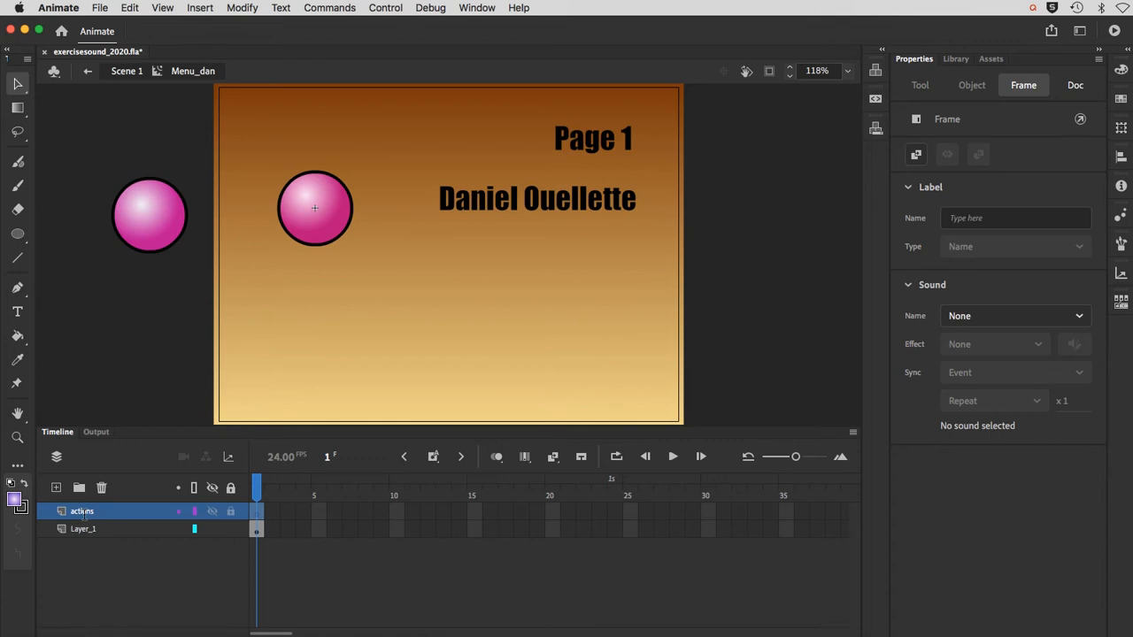
Step: Add a layer named invisible and move it to the bottom of the layer stack, below Layer_1
left_click(56, 488)
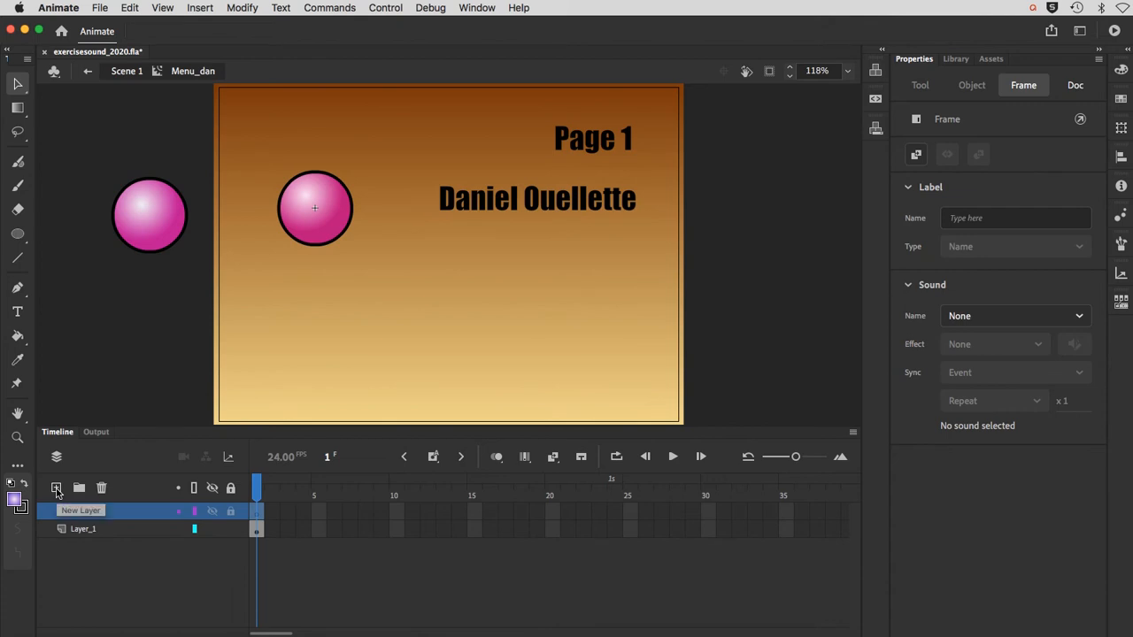
double_click(77, 512)
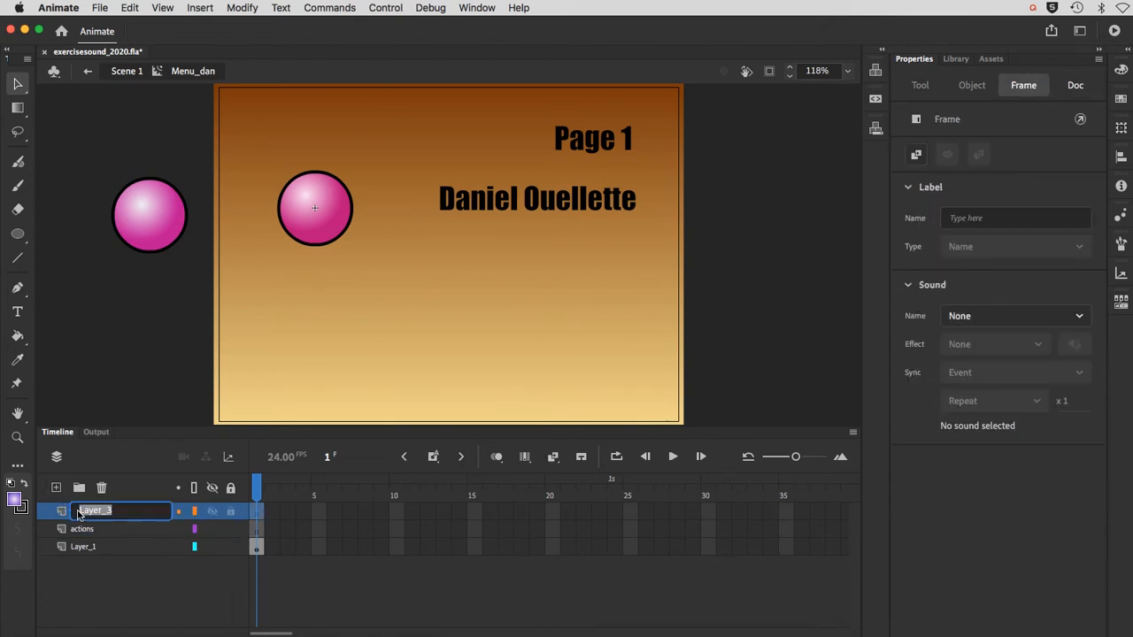
type("invisible")
key("Return")
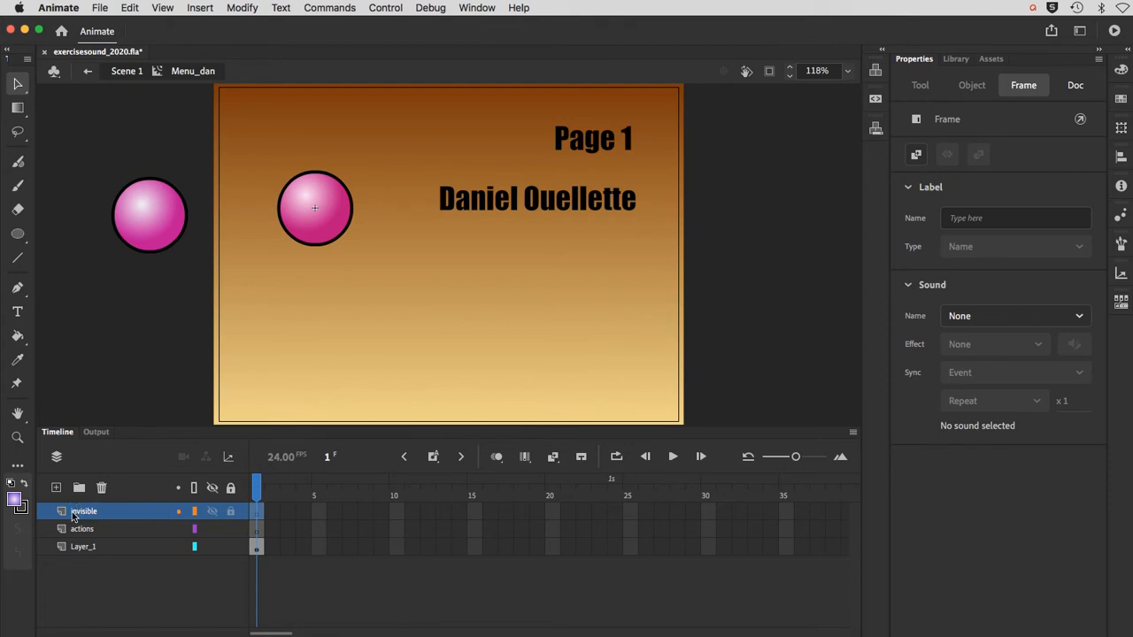
left_click_drag(76, 512, 71, 553)
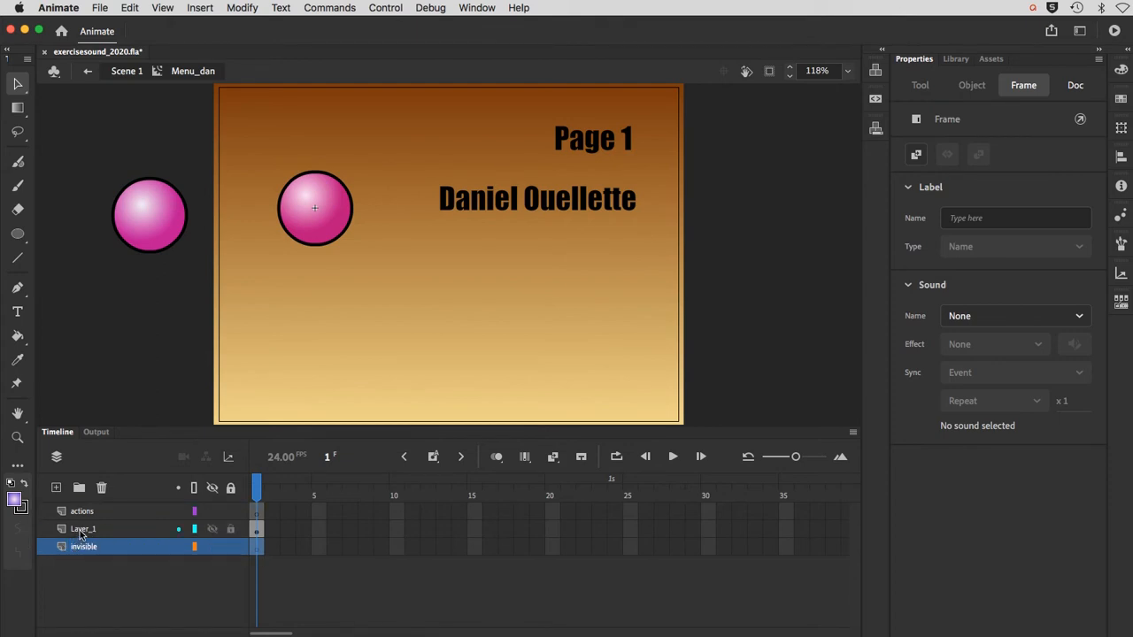
Step: Rename Layer_1, which holds the pink button, as buttons
double_click(80, 530)
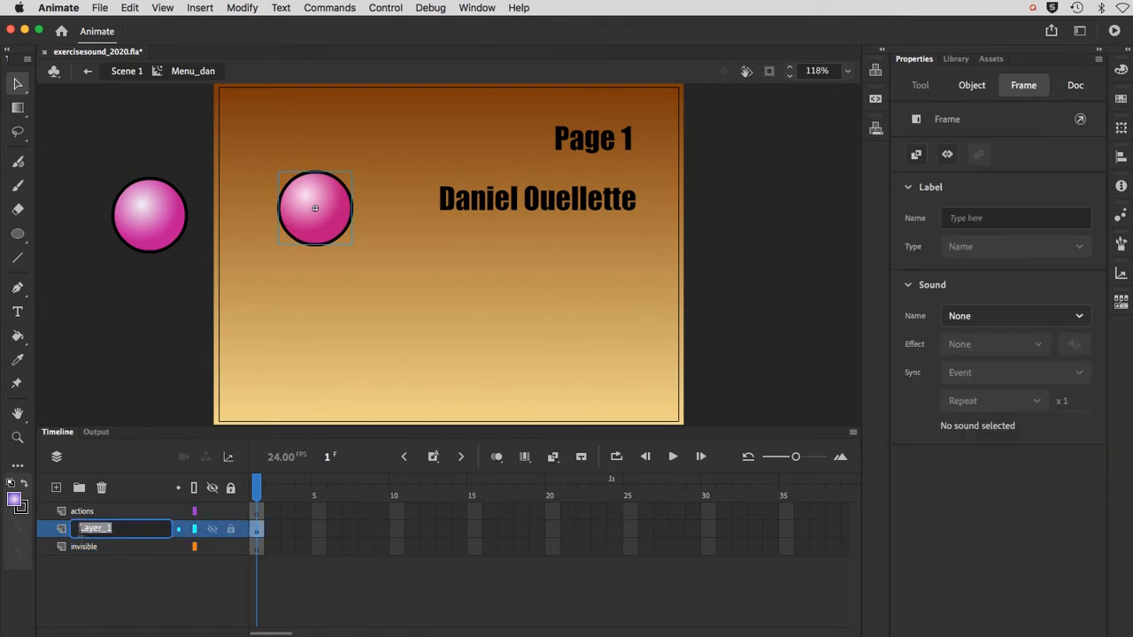
type("buttons")
key("Return")
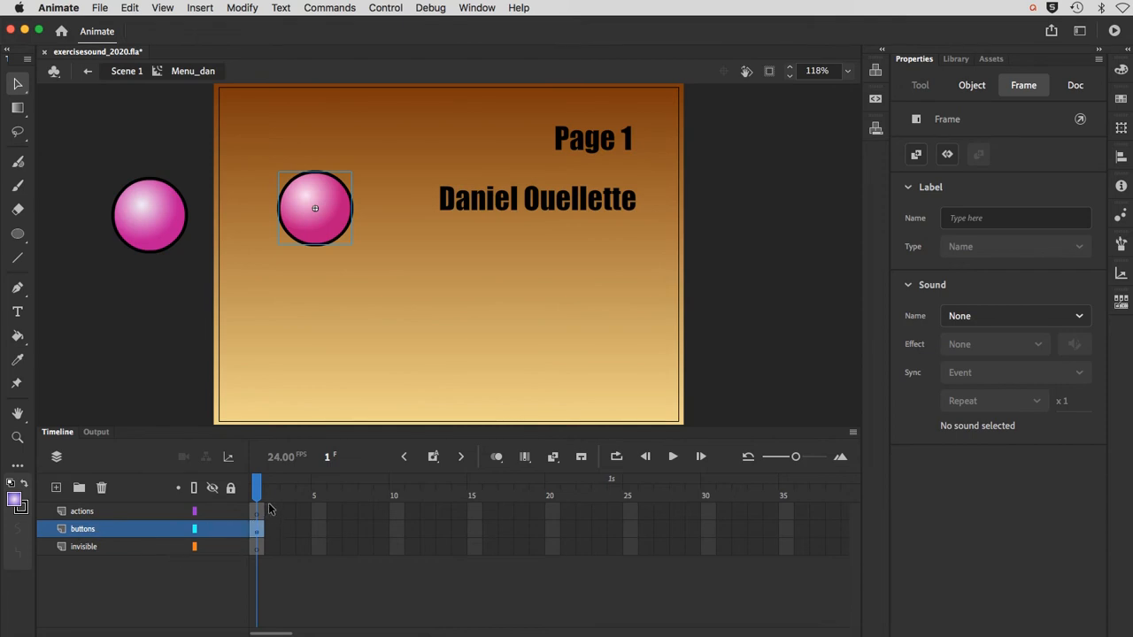
Step: Insert keyframes at frame 2 on the actions, buttons and invisible layers, and save the document
left_click_drag(270, 509, 273, 550)
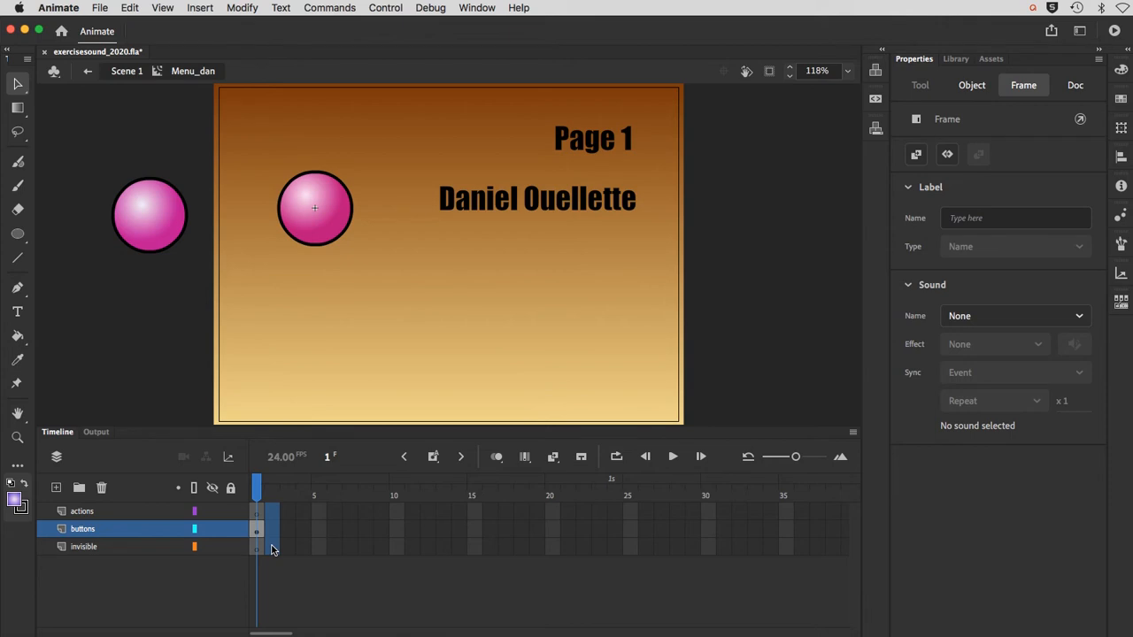
left_click_drag(273, 548, 273, 549)
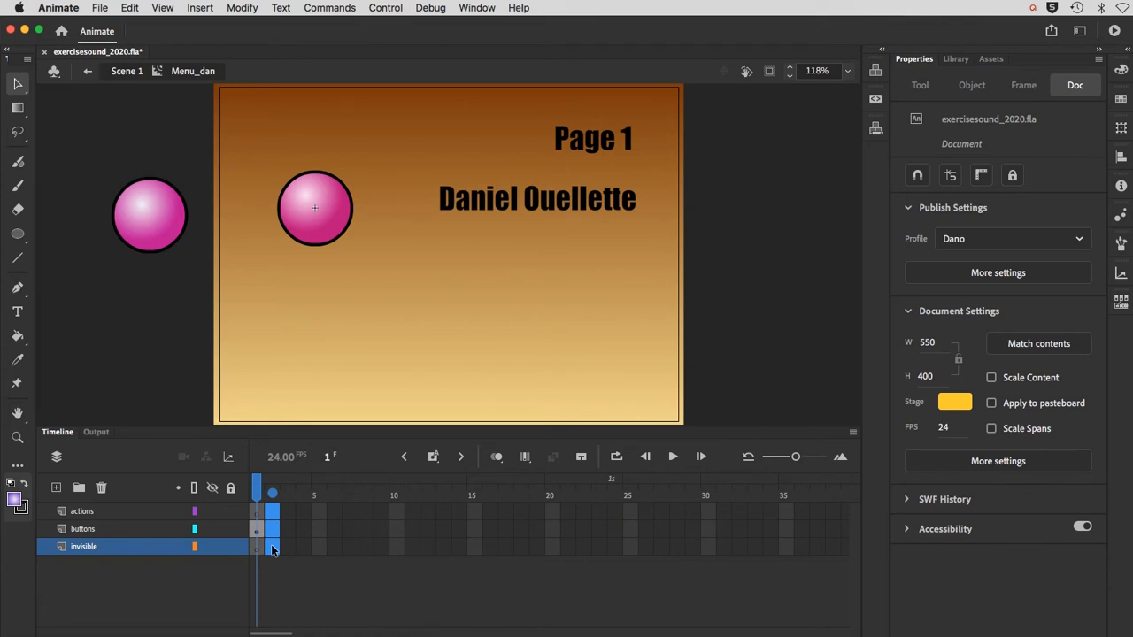
left_click(271, 549)
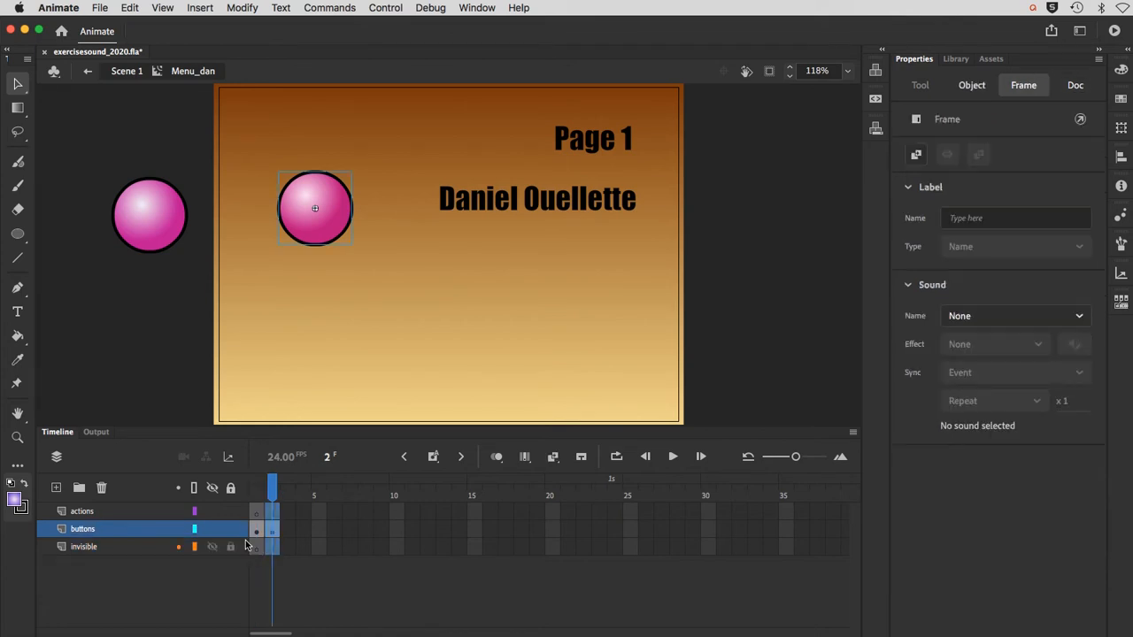
key("F6")
left_click(271, 584)
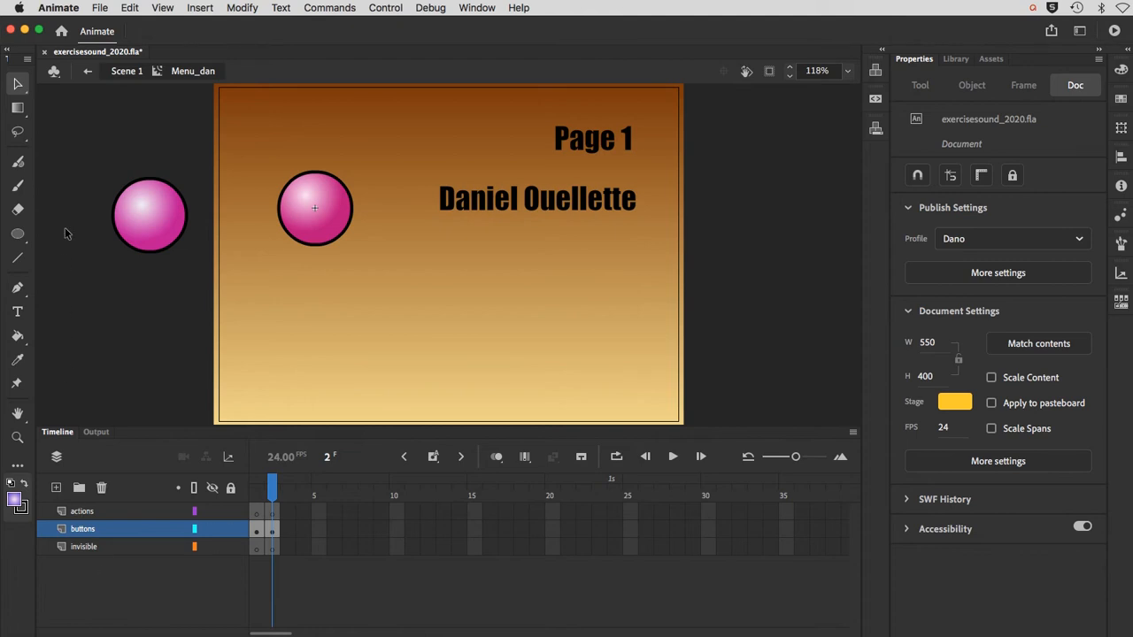
left_click(100, 8)
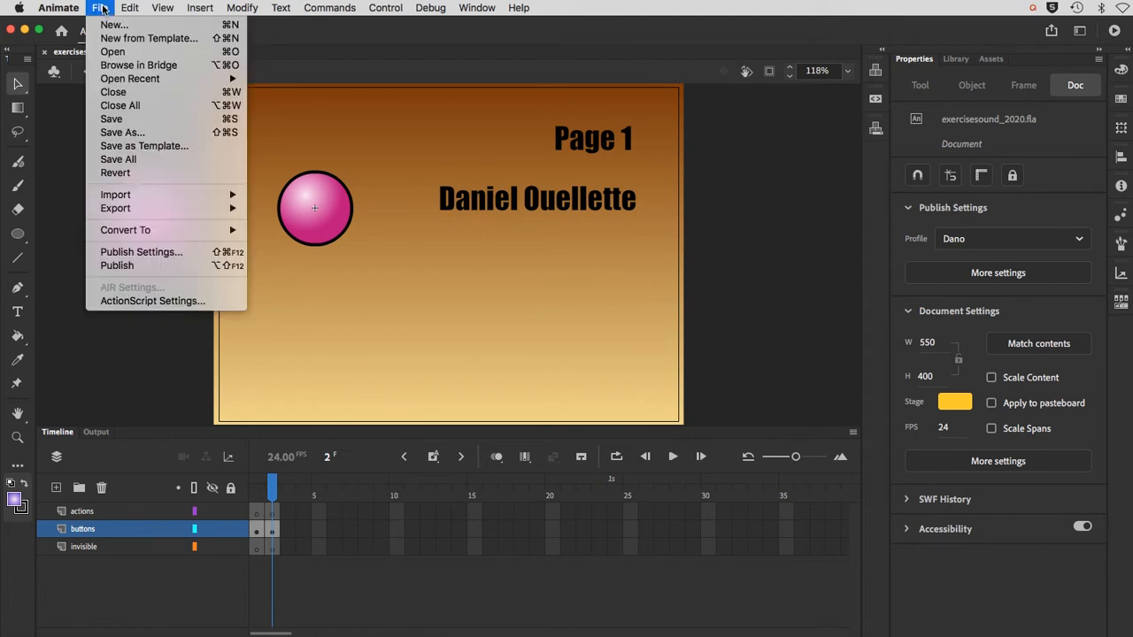
left_click(115, 117)
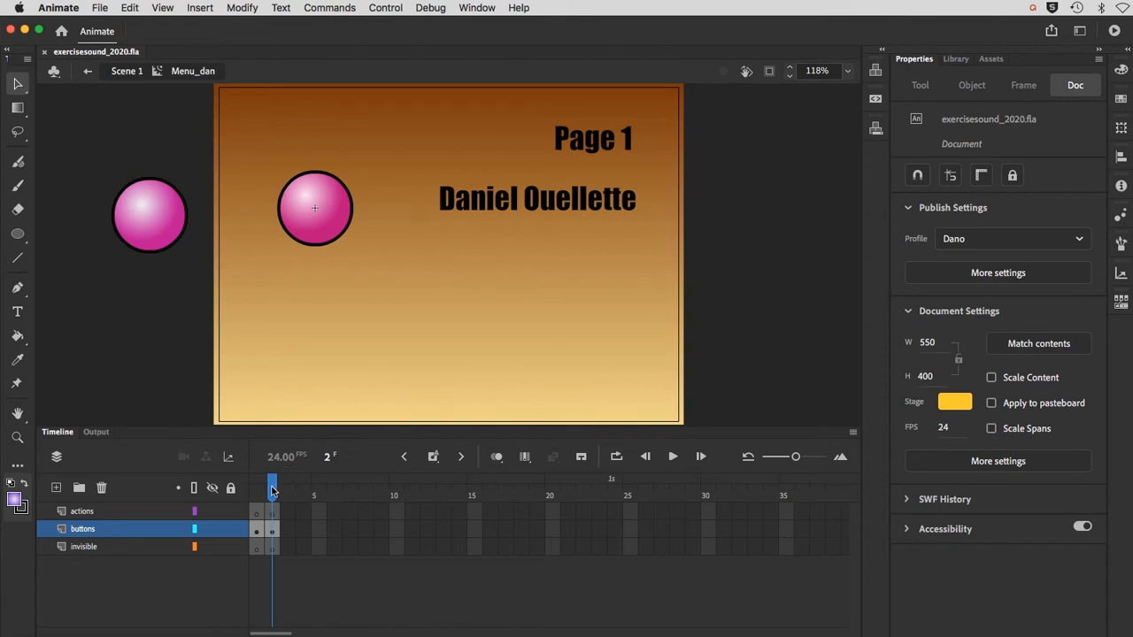
Step: Add the script stop(); to frame 1 of the actions layer in Menu_dan
left_click_drag(273, 491, 257, 498)
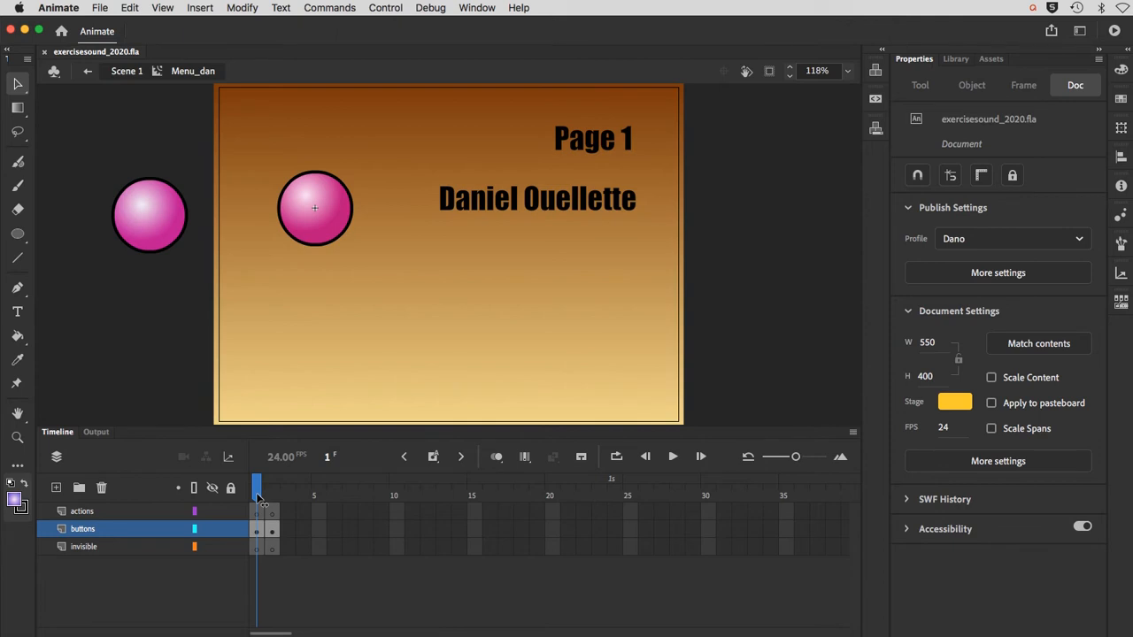
mouse_move(257, 498)
left_mouse_down()
mouse_move(270, 496)
mouse_move(252, 496)
left_mouse_up()
left_click(255, 512)
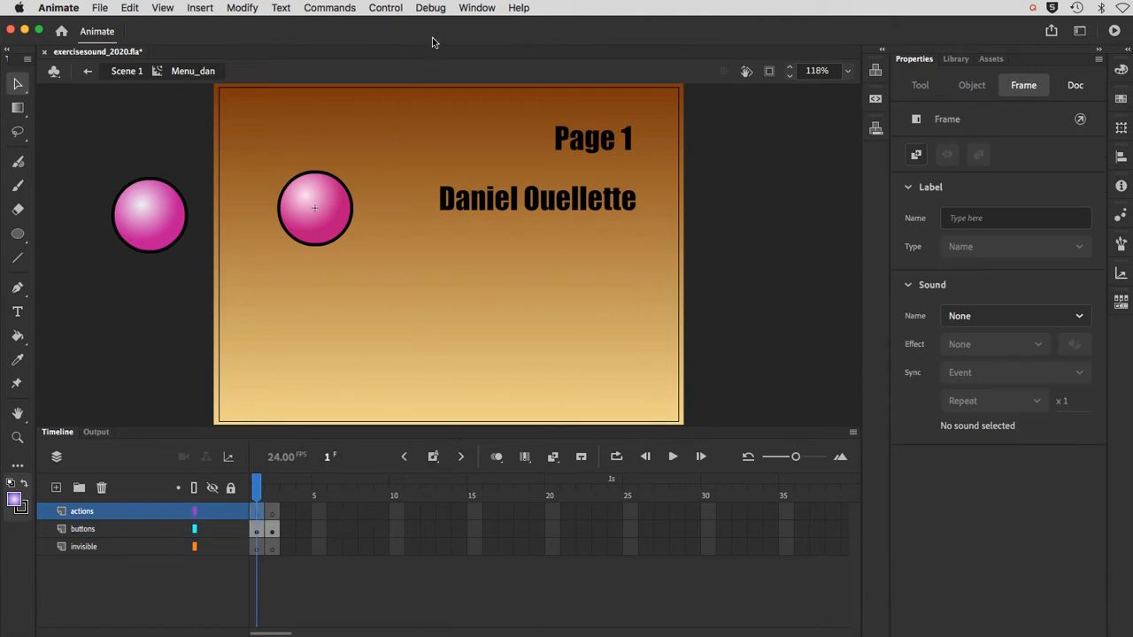
left_click(476, 8)
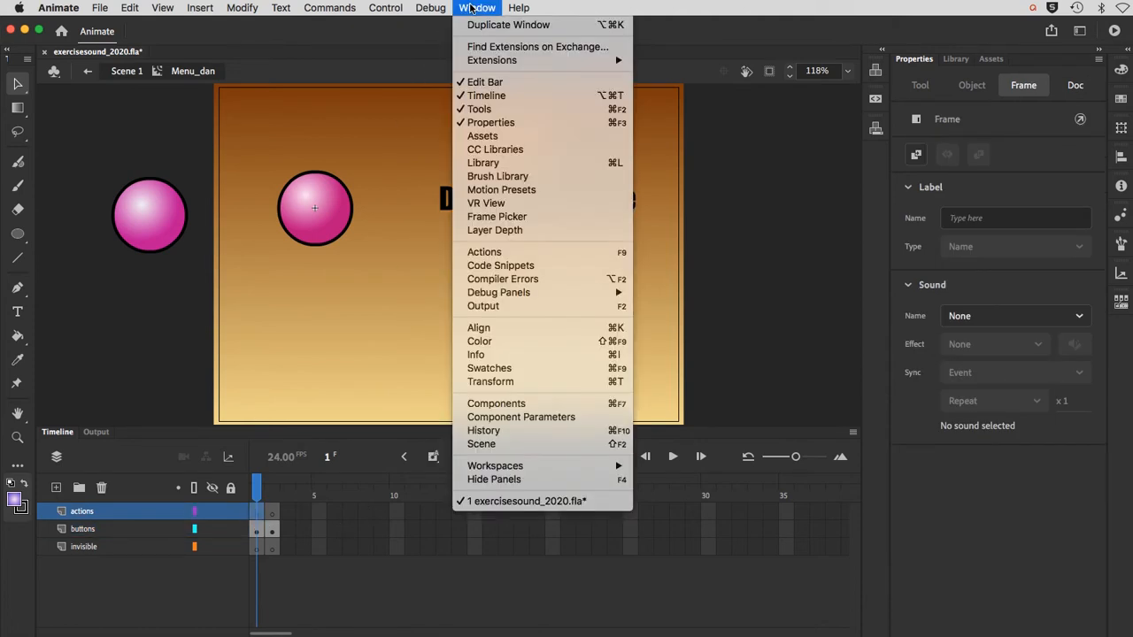
left_click(487, 256)
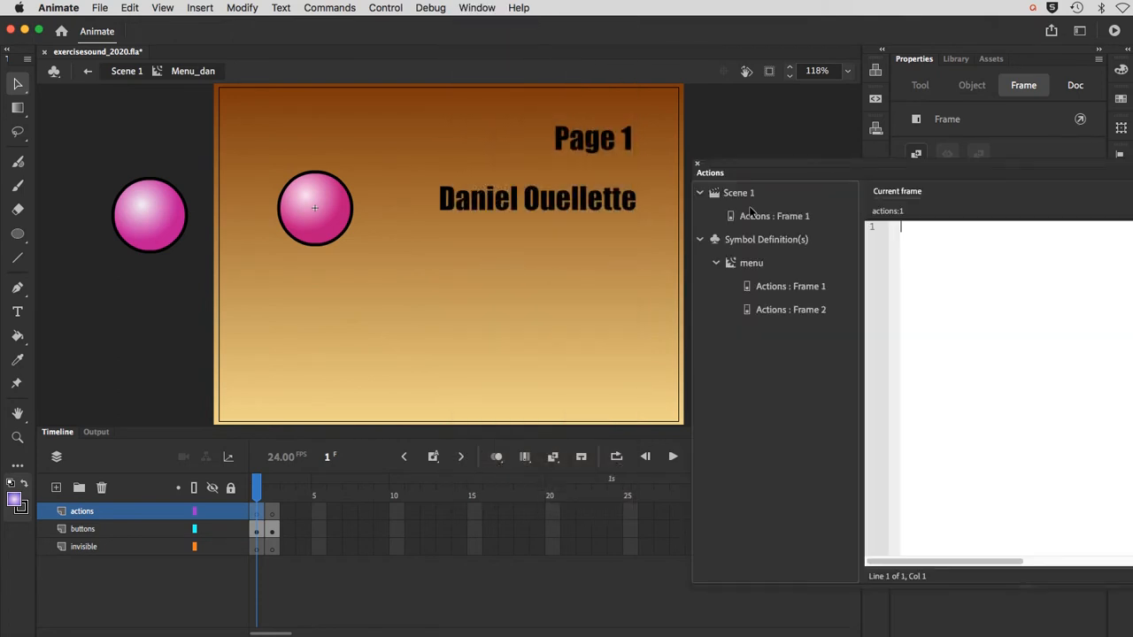
left_click_drag(738, 175, 374, 112)
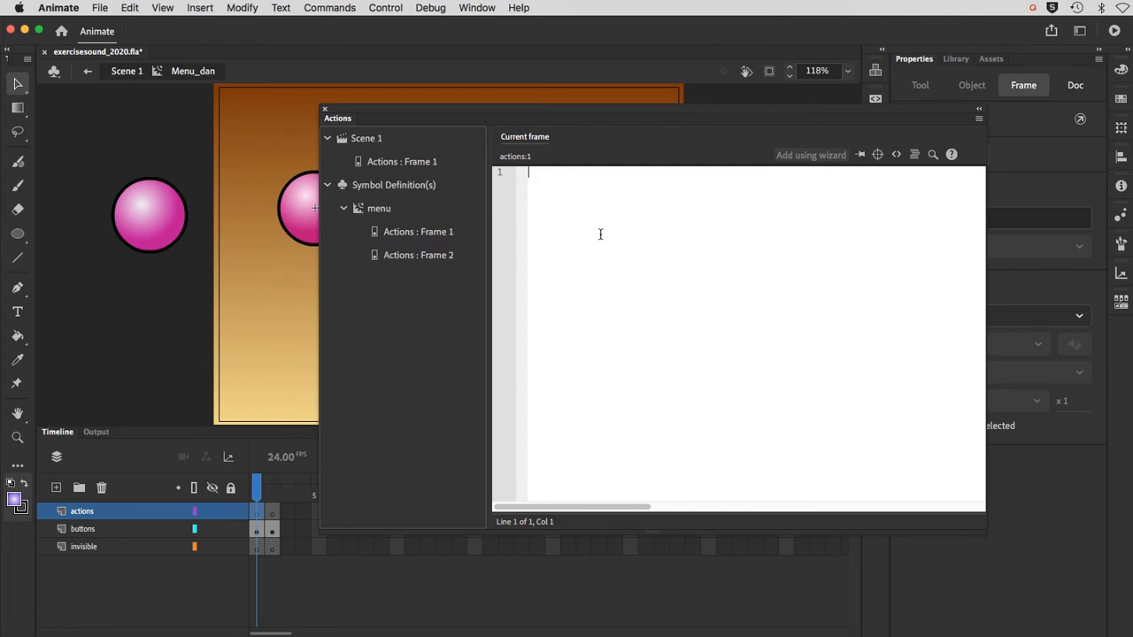
type("stop")
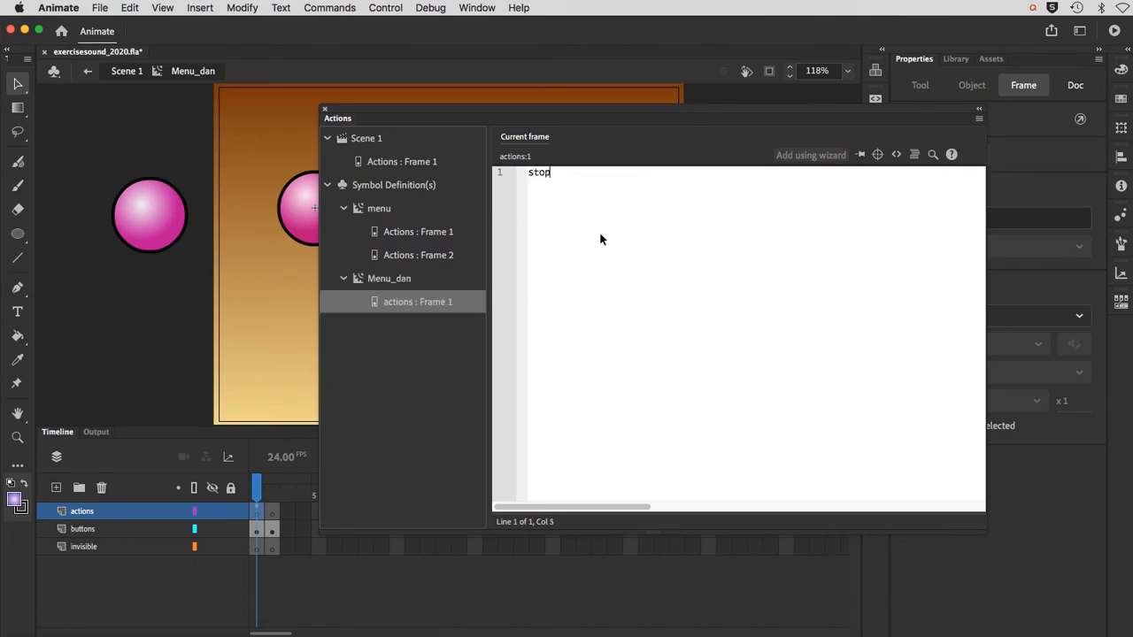
type("();")
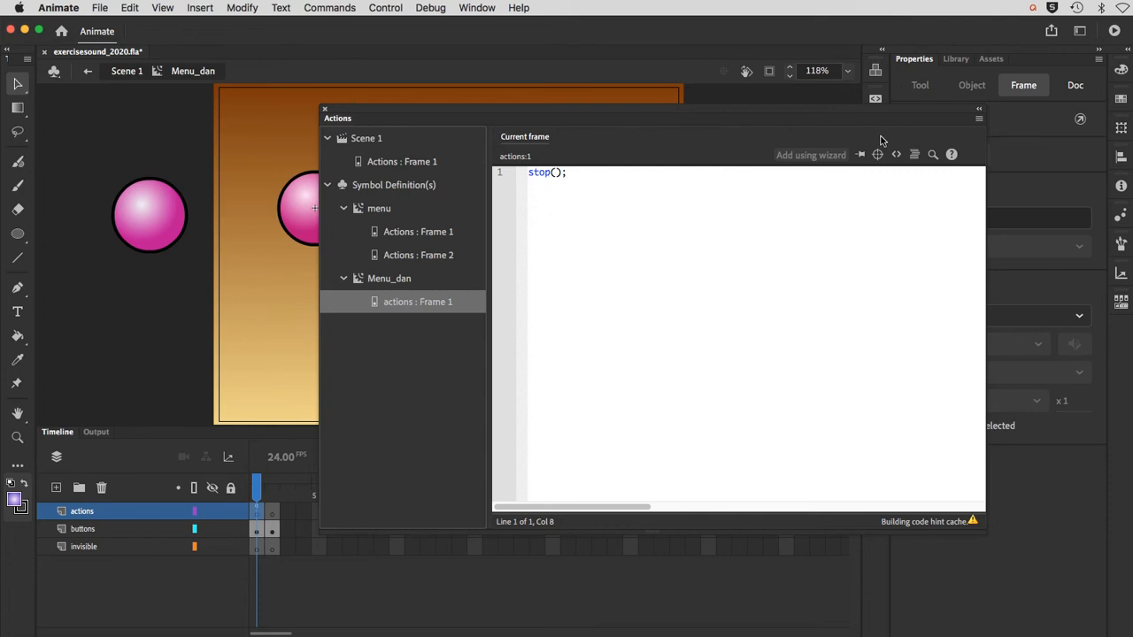
Step: Collapse the Actions panel and park it beside the stage, and go to frame 2 of Menu_dan
left_click(978, 108)
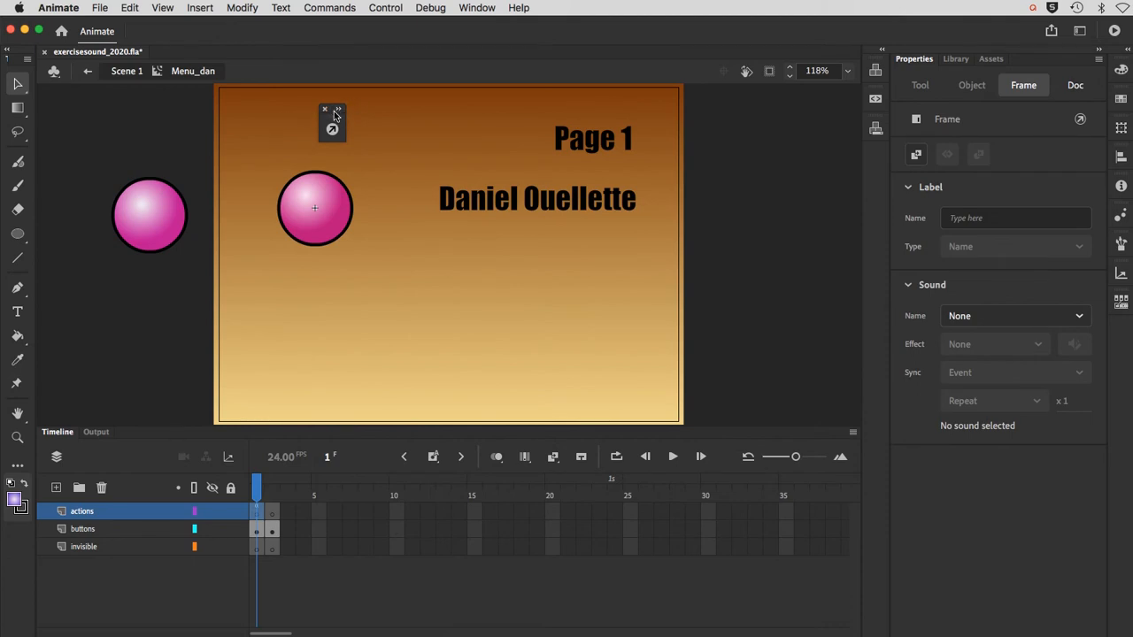
left_click_drag(345, 125, 791, 121)
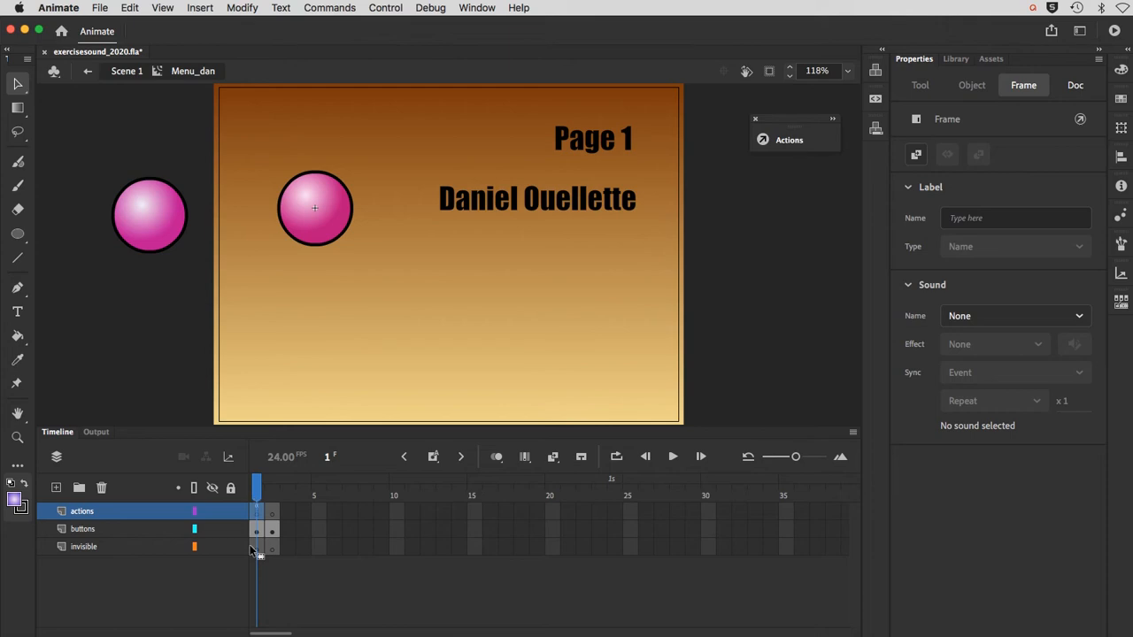
left_click(270, 492)
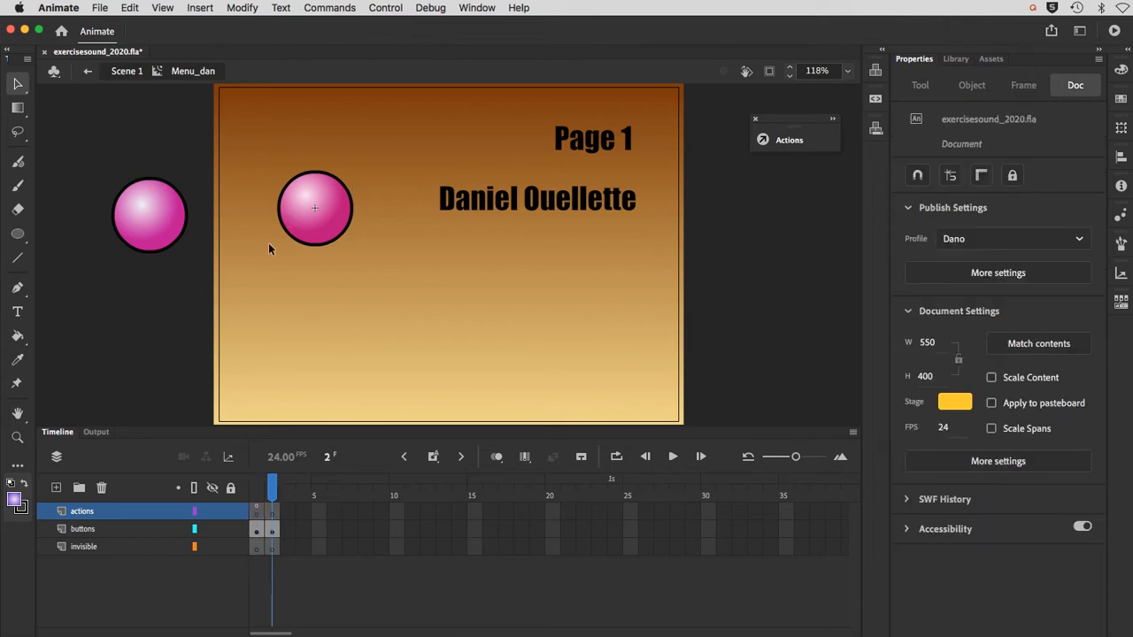
Step: Examine frame 2 of the finished example menu clip and return to editing Menu_dan
double_click(153, 244)
double_click(153, 238)
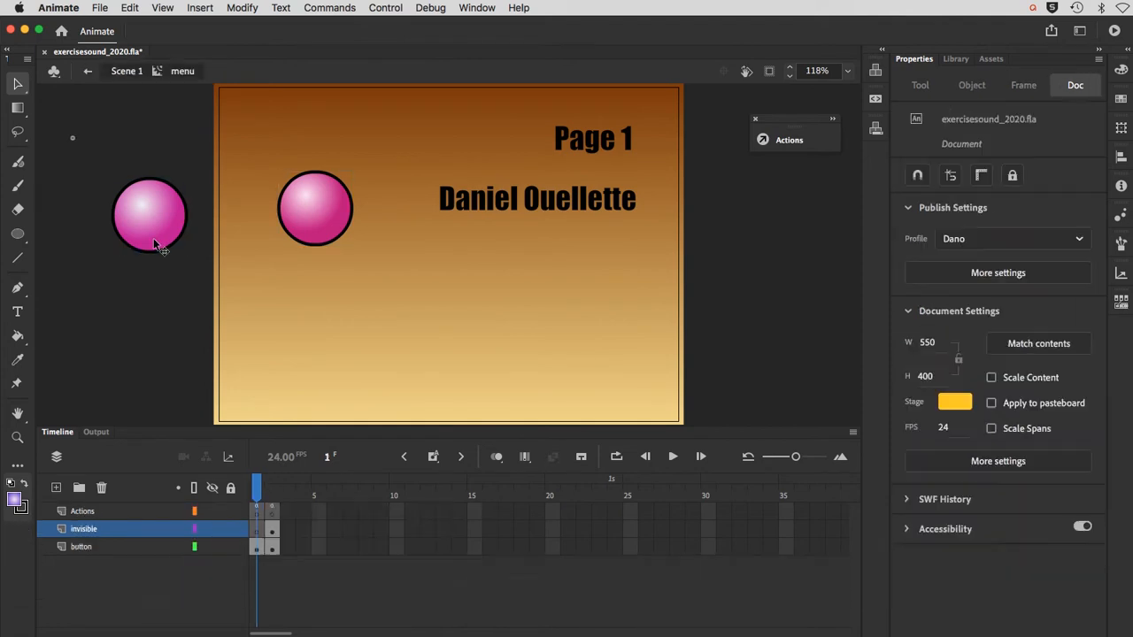
left_click(271, 496)
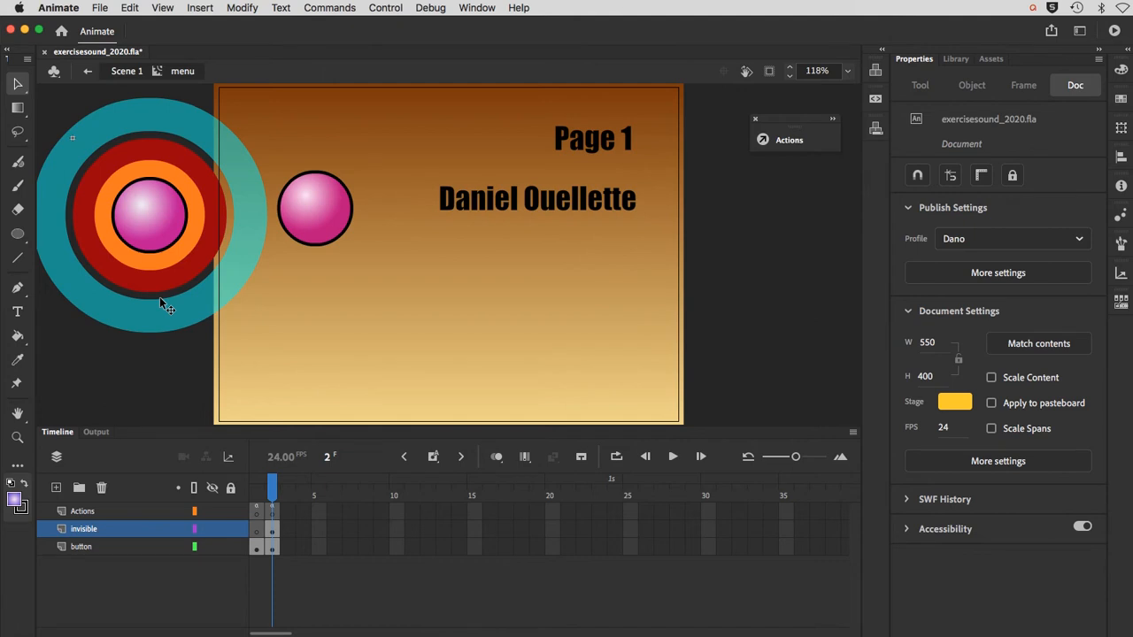
left_click(123, 72)
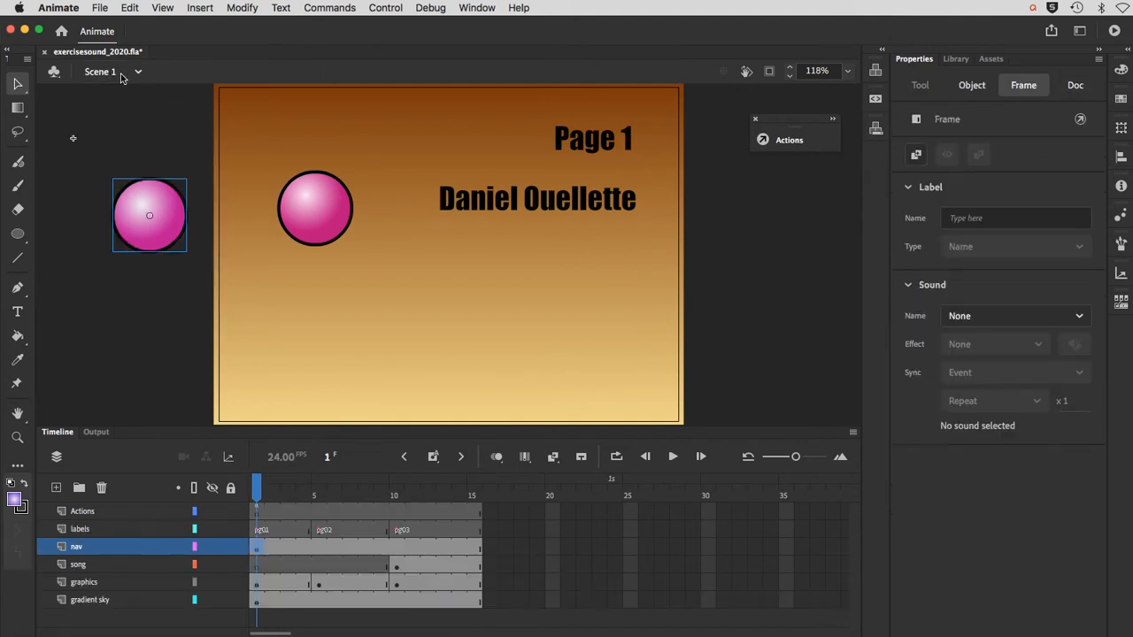
left_click(316, 227)
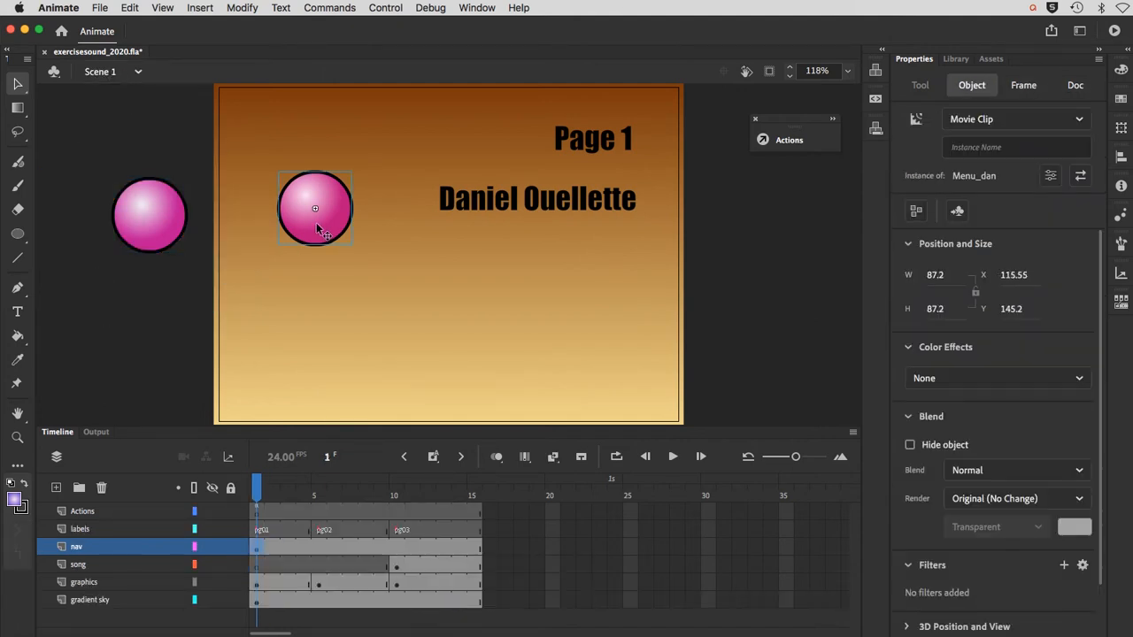
double_click(316, 227)
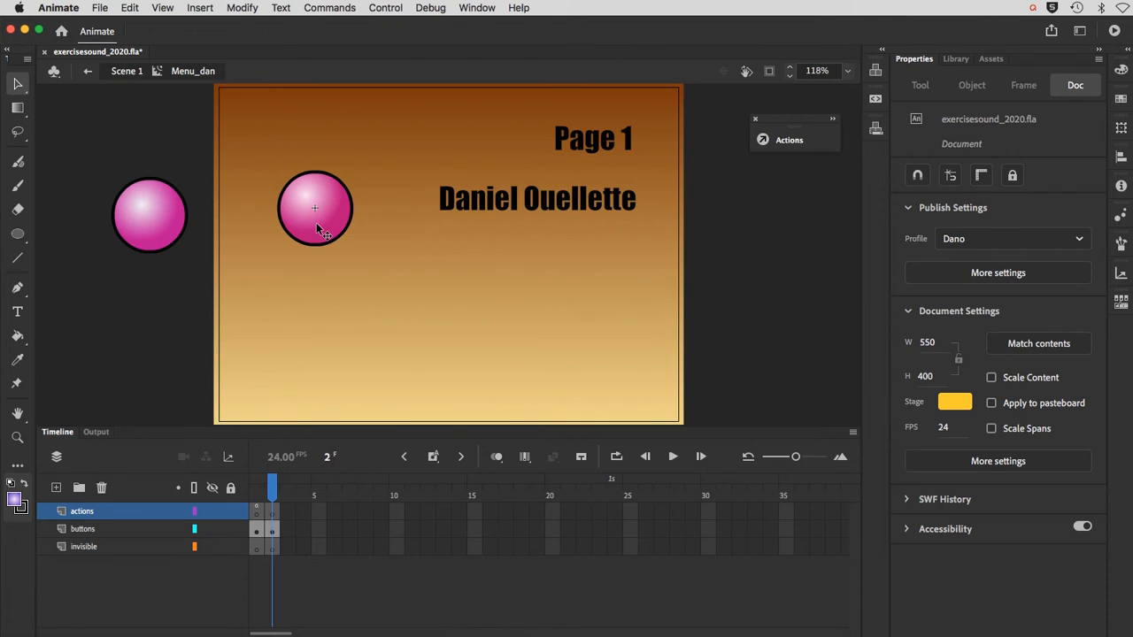
Step: Set up the Oval tool with no stroke and the solid orange fill #FF9900
left_click(18, 235)
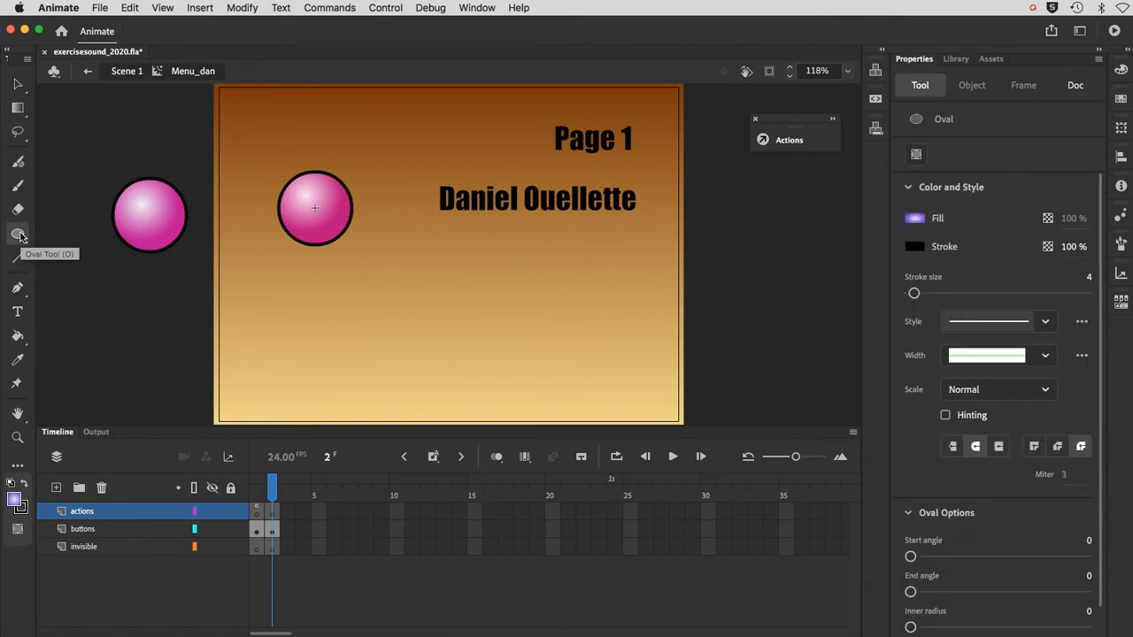
left_click(18, 235)
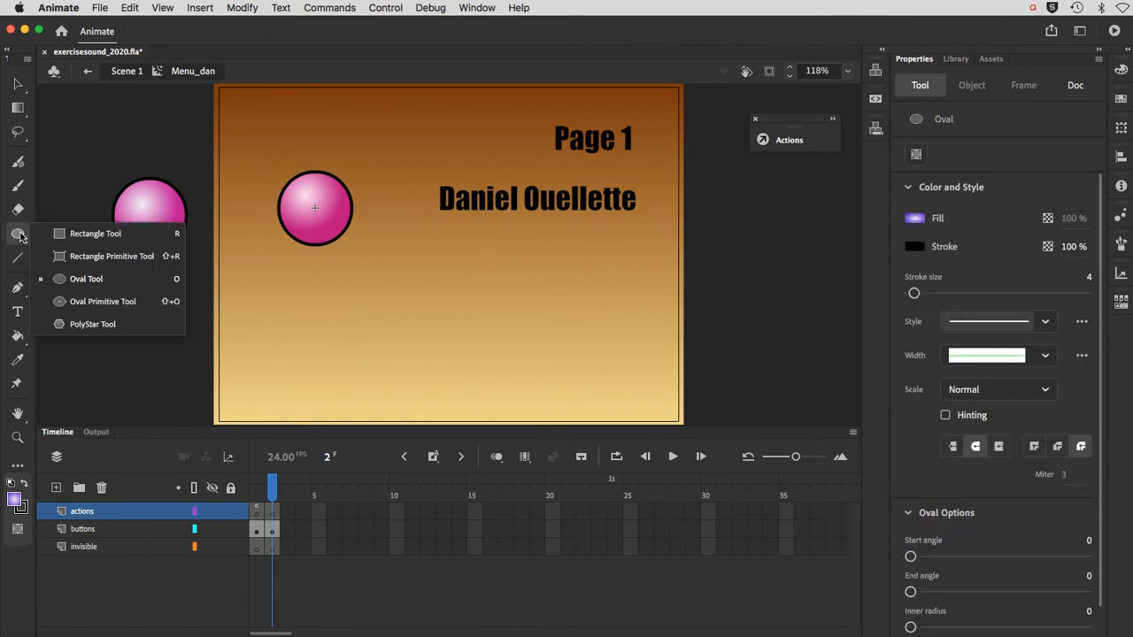
left_click(76, 278)
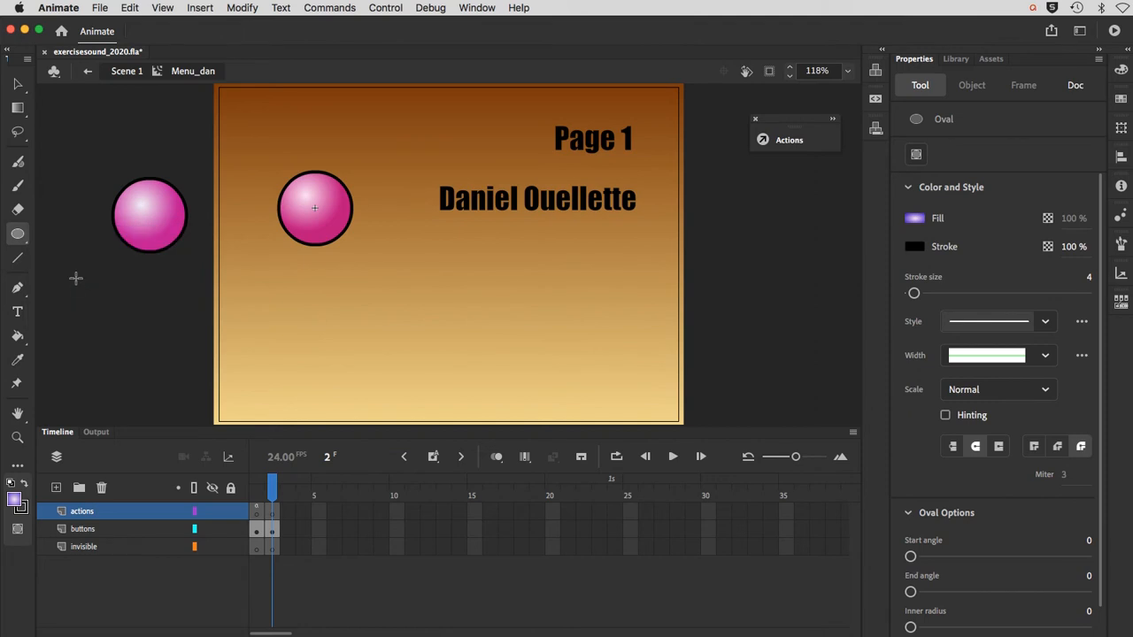
left_click(23, 509)
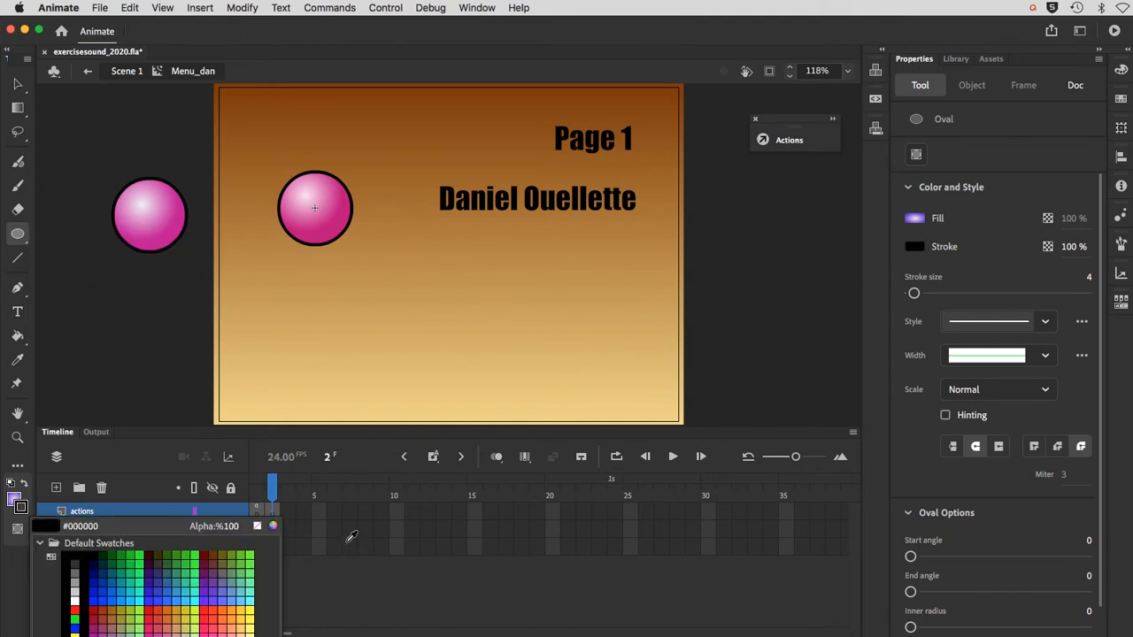
left_click(258, 526)
left_click(13, 499)
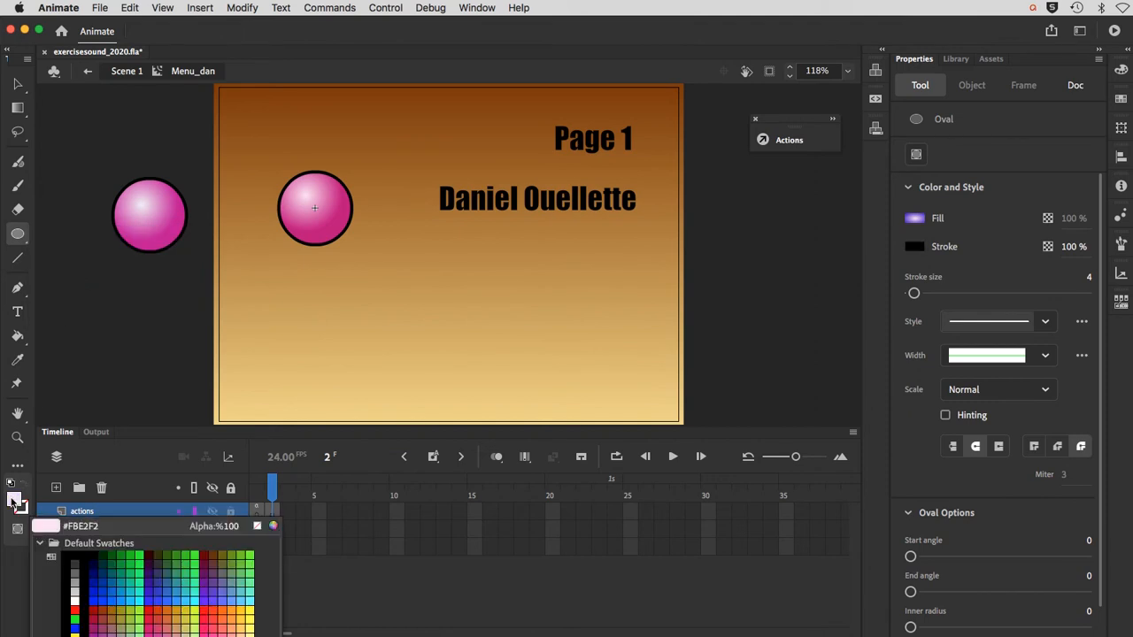
left_click(226, 607)
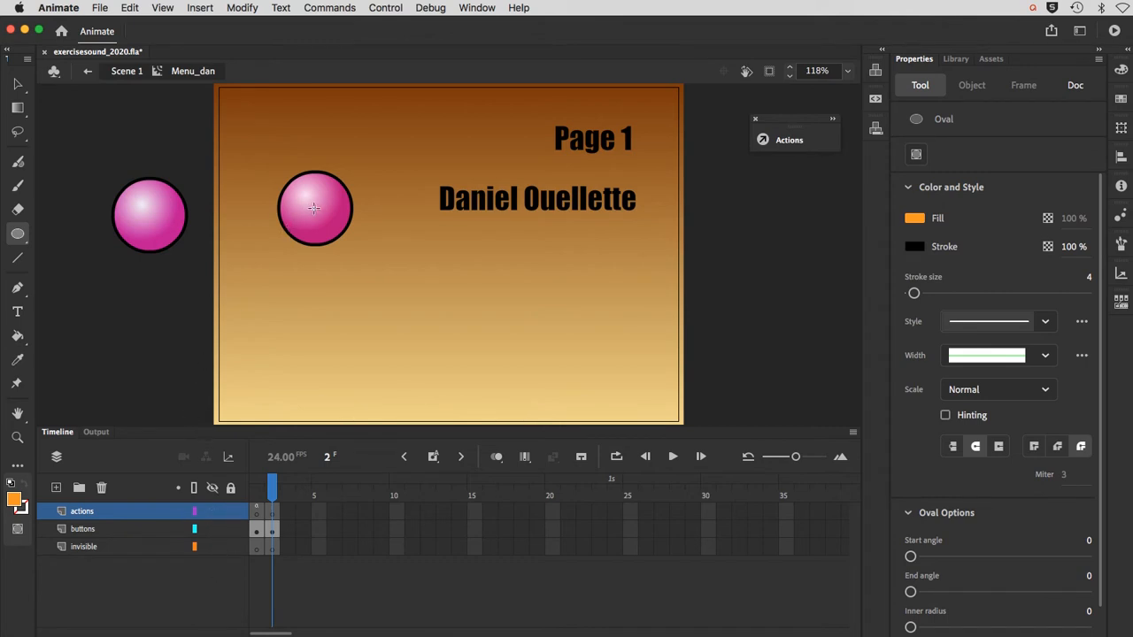
Step: Draw an orange circle about 134 px wide outward from the centre of the pink button in frame 2
left_click(314, 208, "super")
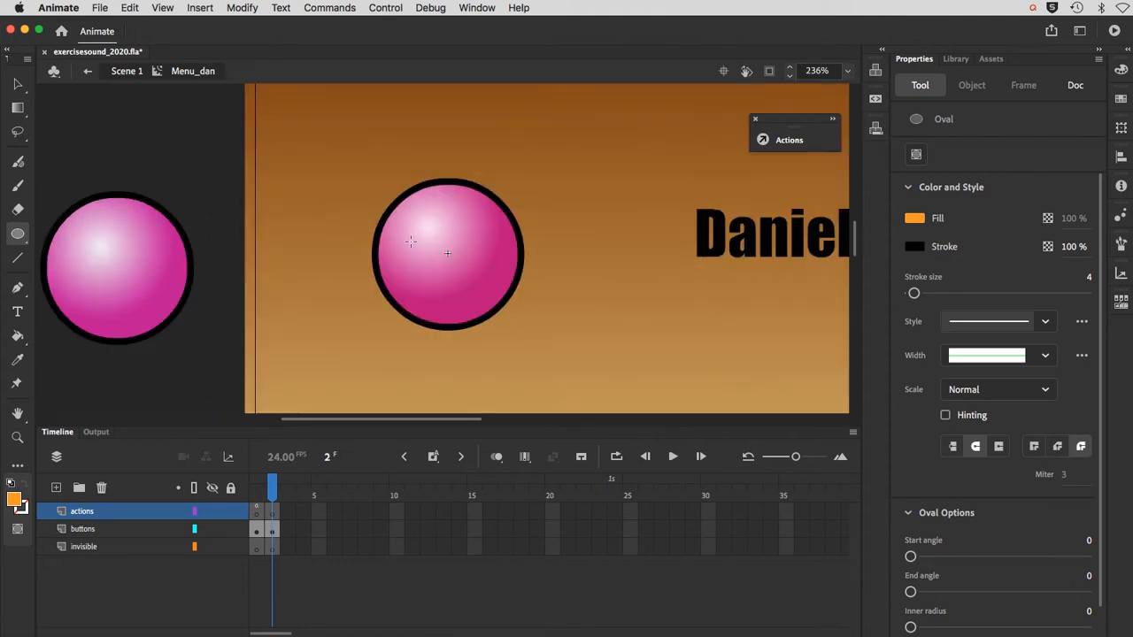
mouse_move(447, 253)
left_mouse_down()
mouse_move(398, 209)
mouse_move(413, 213)
mouse_move(406, 237)
mouse_move(397, 227)
left_mouse_up()
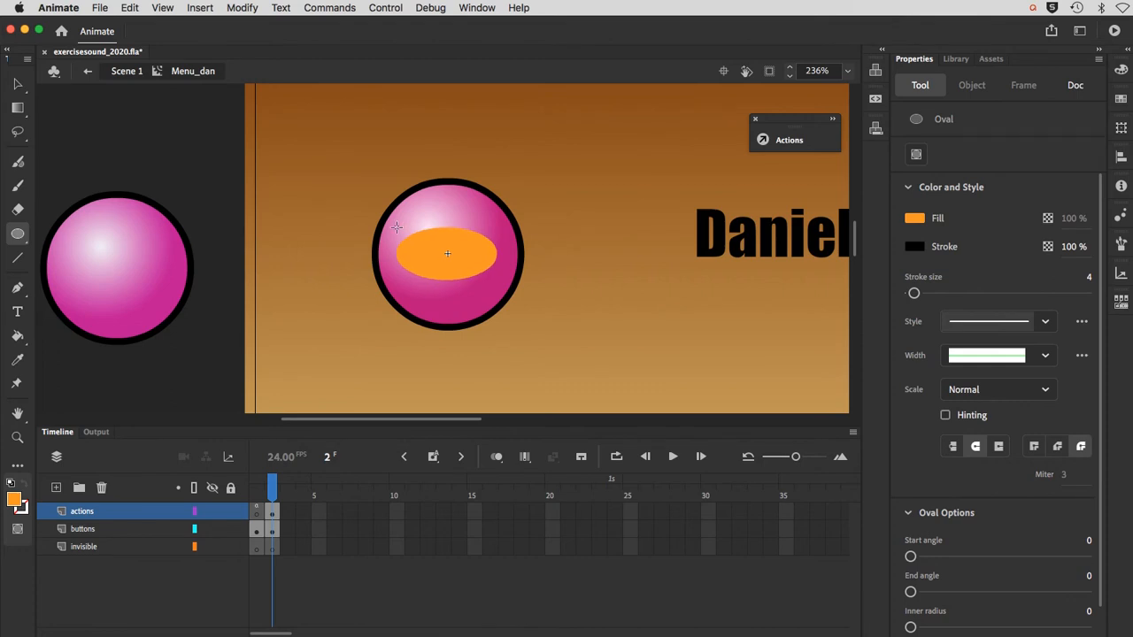
key("shift")
left_click_drag(397, 228, 335, 186)
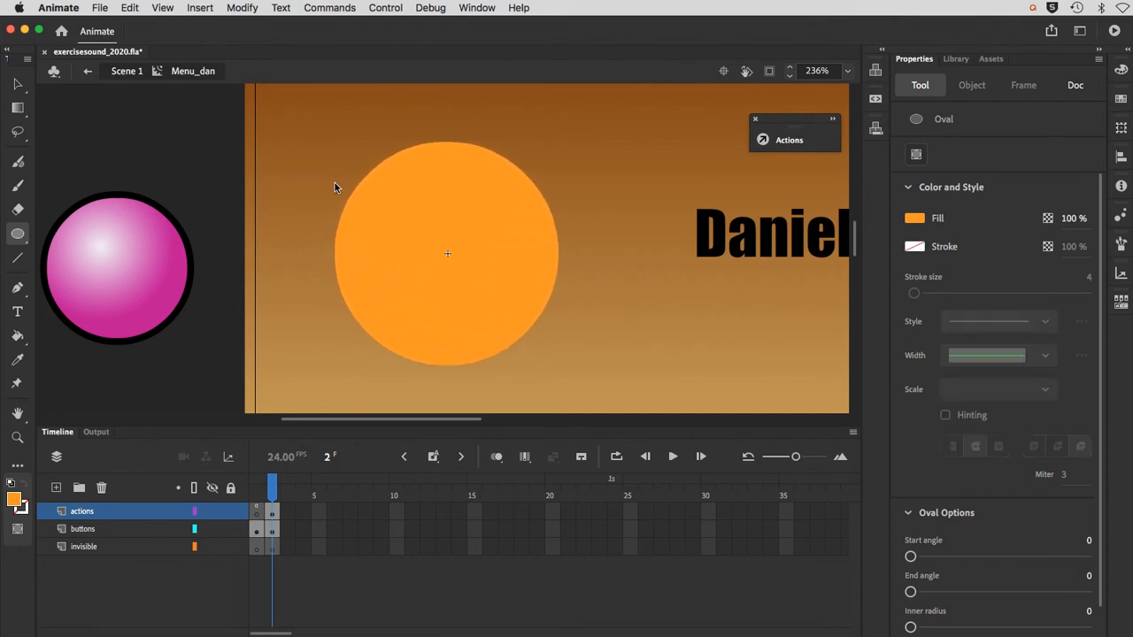
Step: Convert the orange circle to a Button symbol named buttonMiddle
left_click(17, 85)
left_click(376, 278)
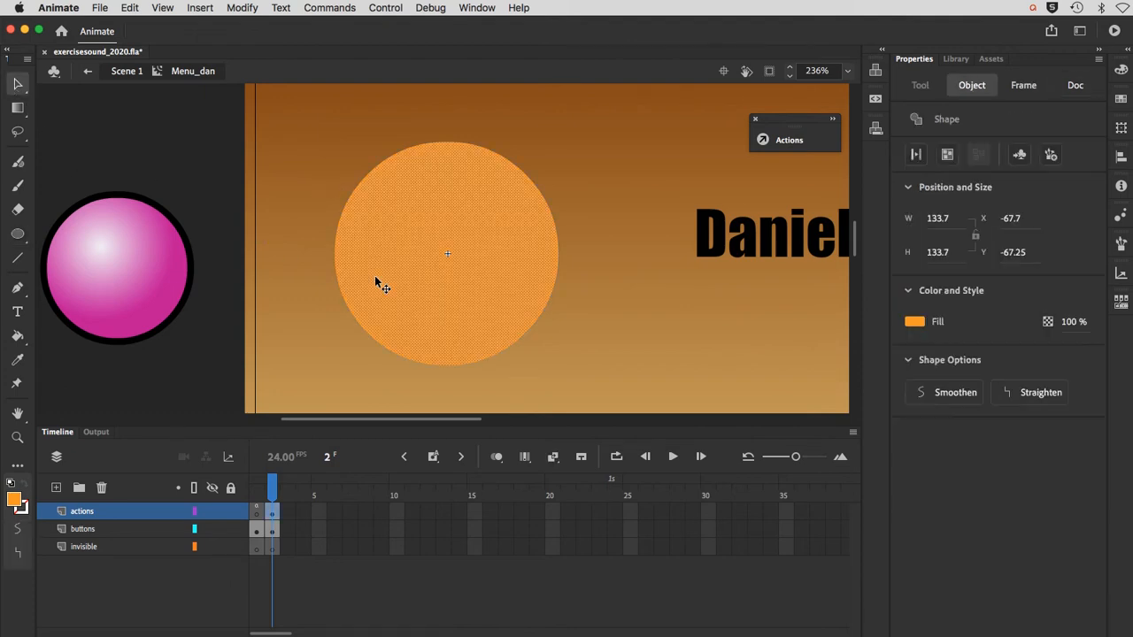
left_click(228, 9)
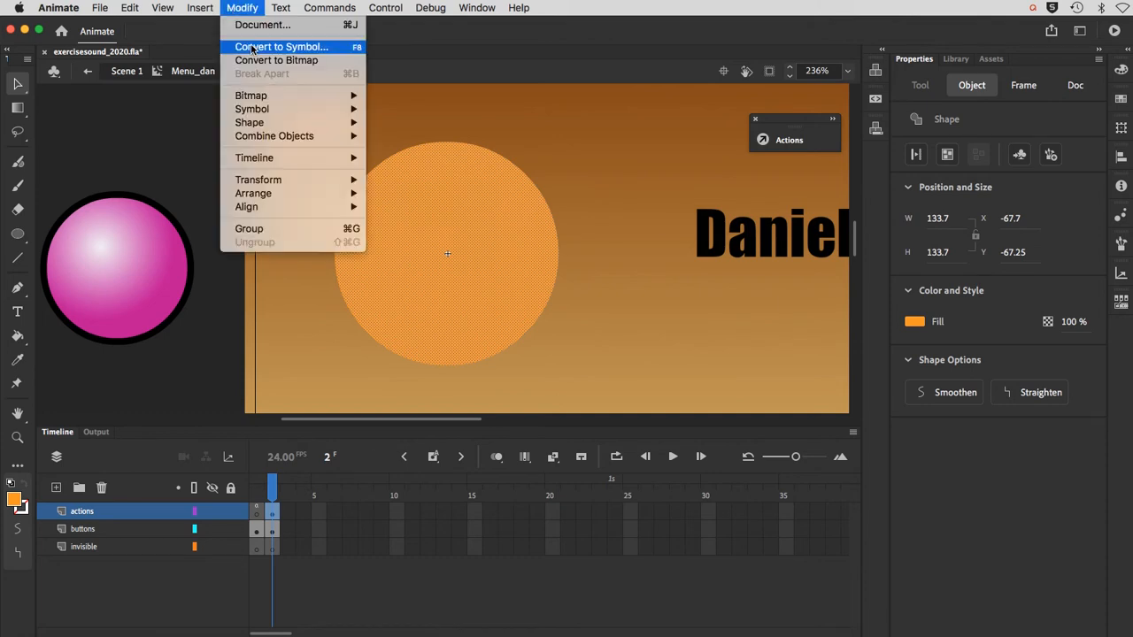
left_click(266, 47)
left_click(422, 254)
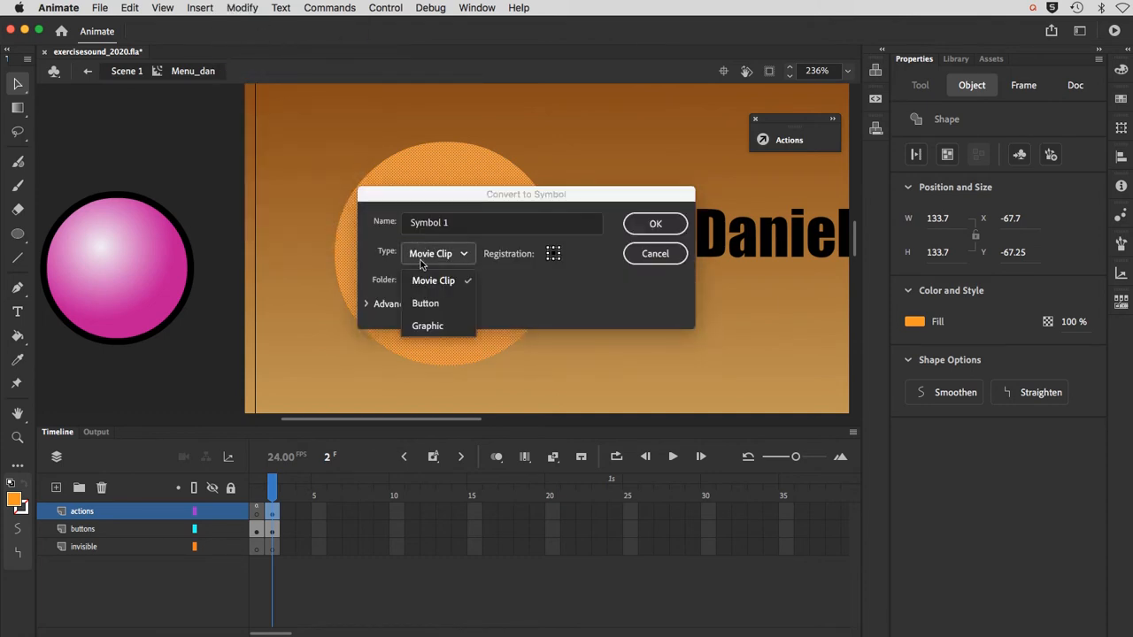
left_click(427, 301)
left_click(457, 223)
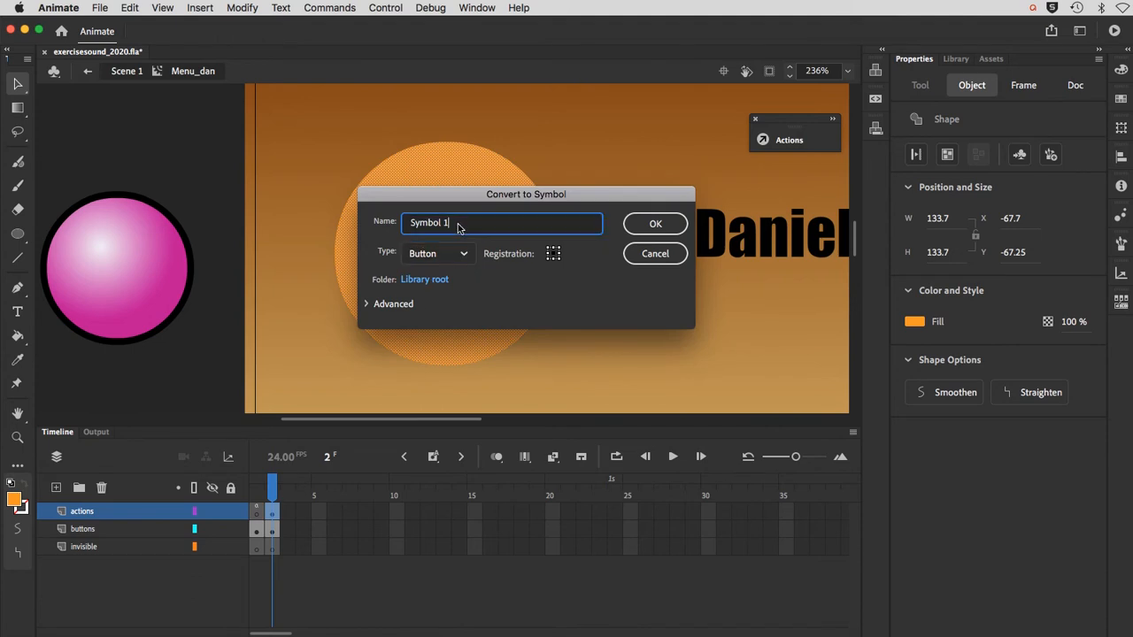
triple_click(458, 223)
type("buttonMiddle")
key("Return")
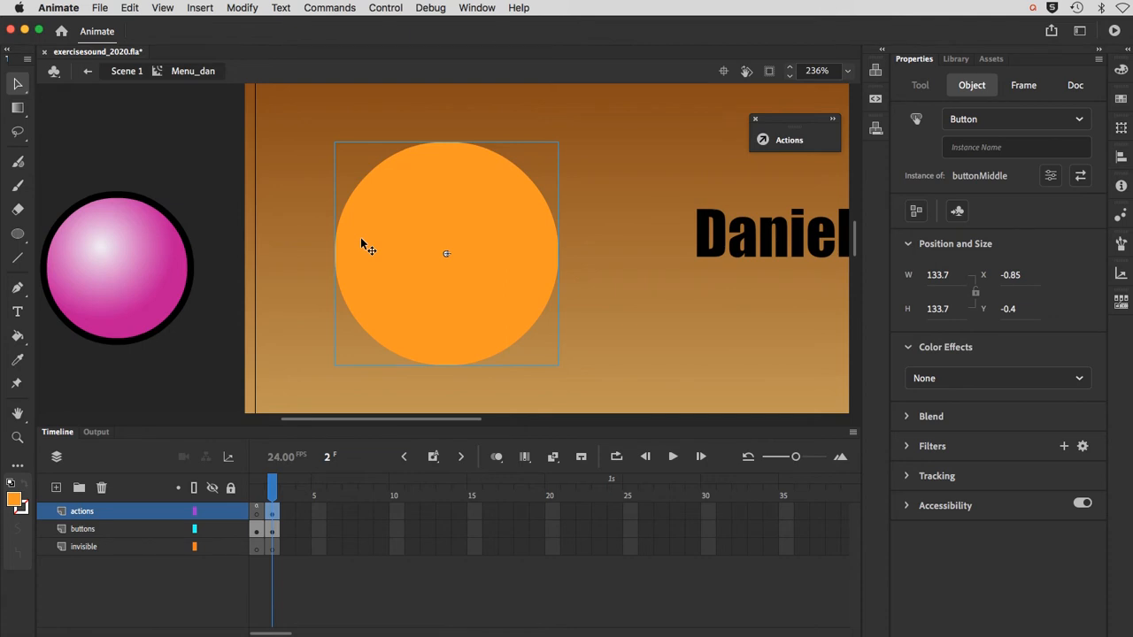
Step: Try to send the orange circle on the actions layer behind the pink button with Send to Back
left_click(237, 8)
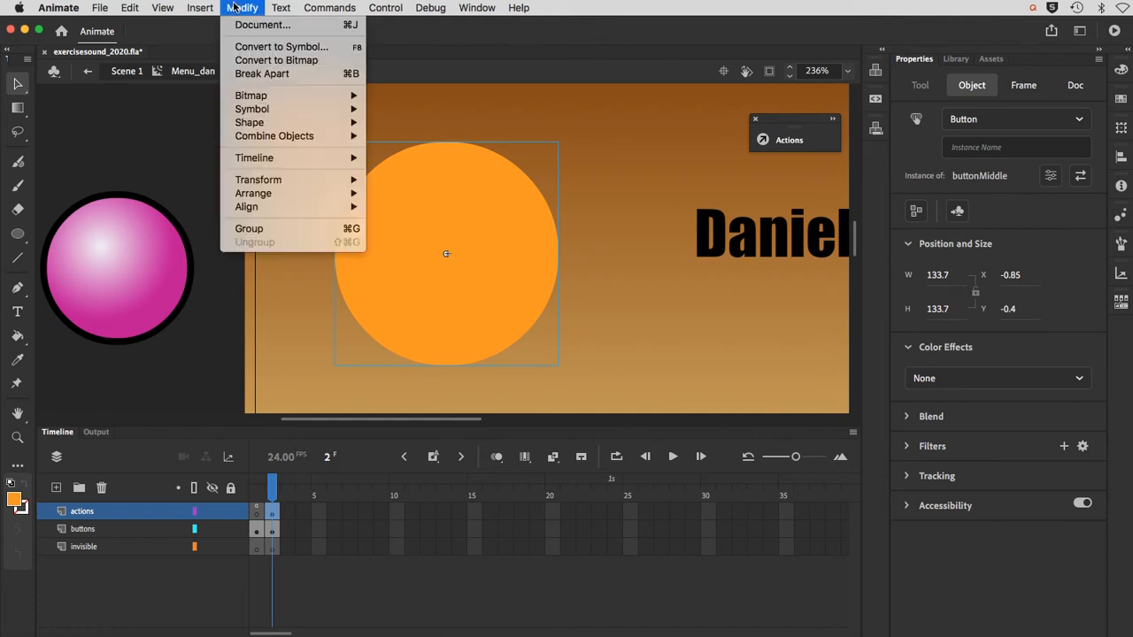
mouse_move(253, 201)
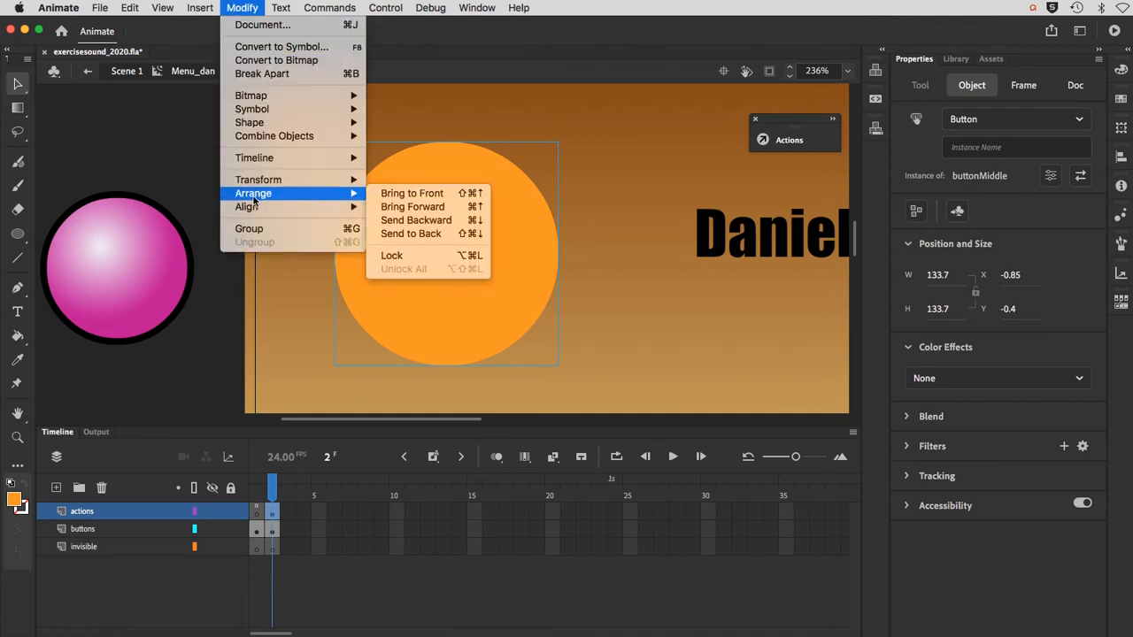
left_click(392, 234)
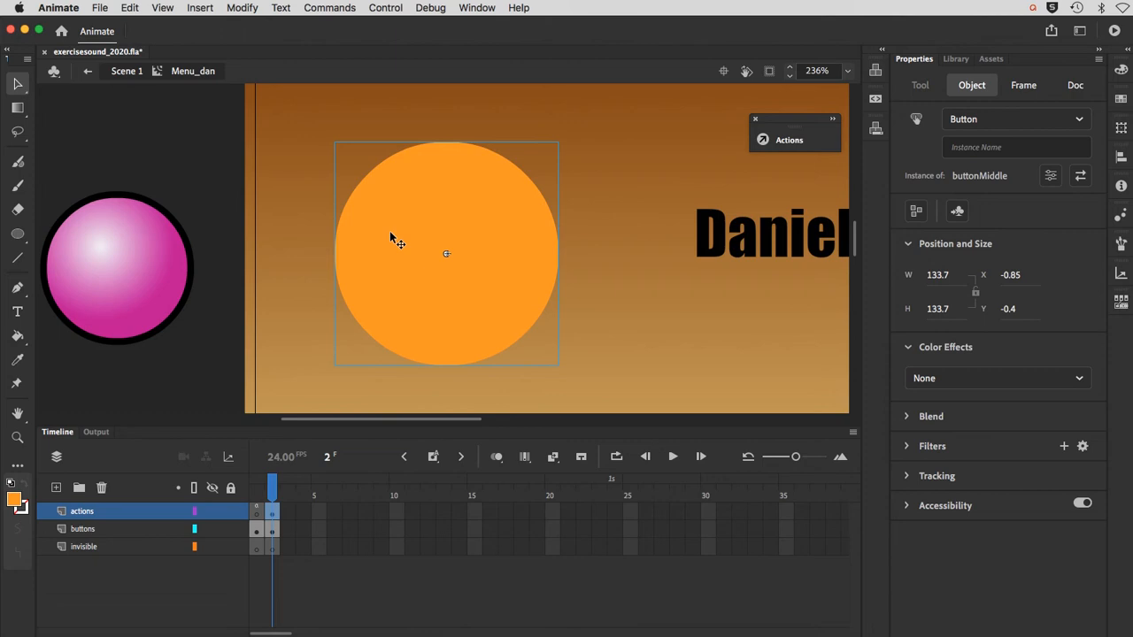
left_click(272, 519)
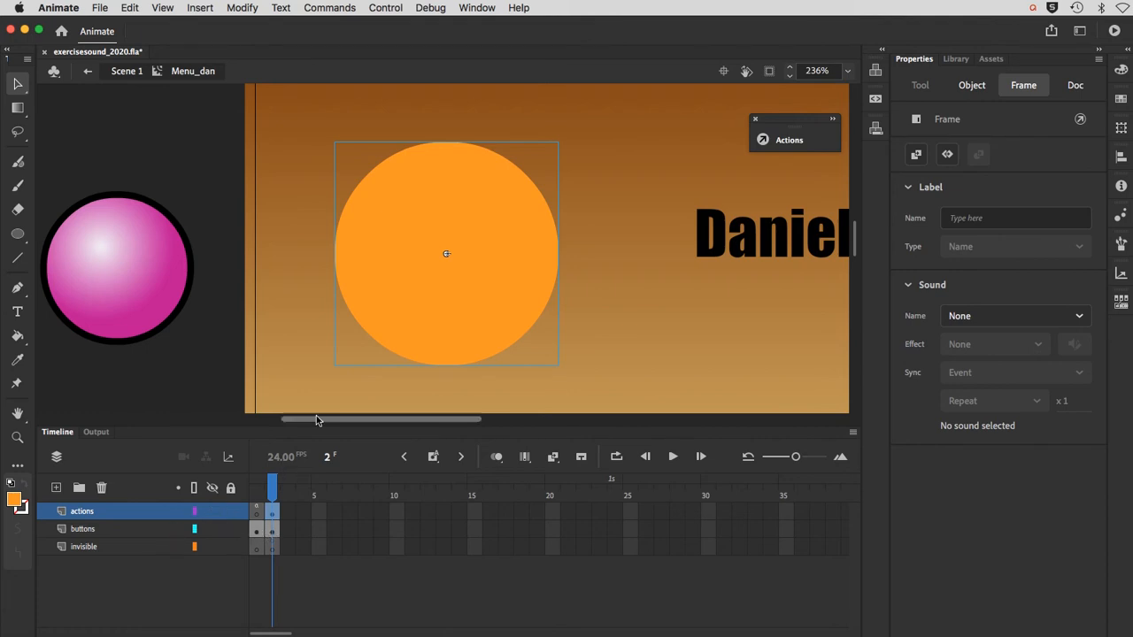
Step: Cut the orange circle from the actions layer and paste it in place in frame 2 of the buttons layer
left_click(391, 326)
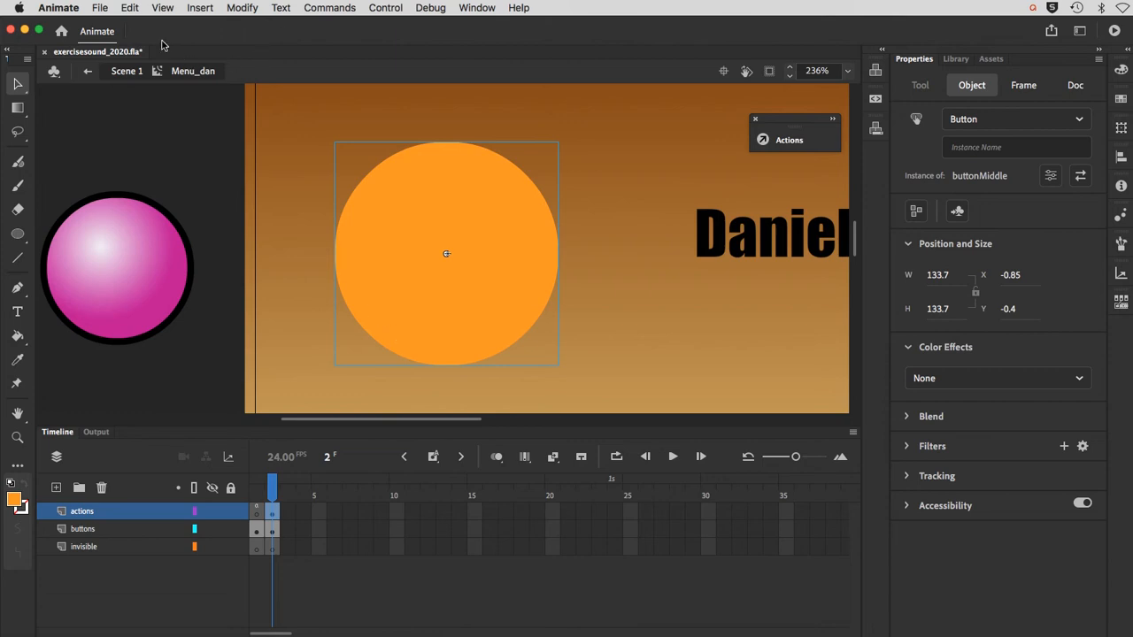
left_click(135, 8)
left_click(139, 62)
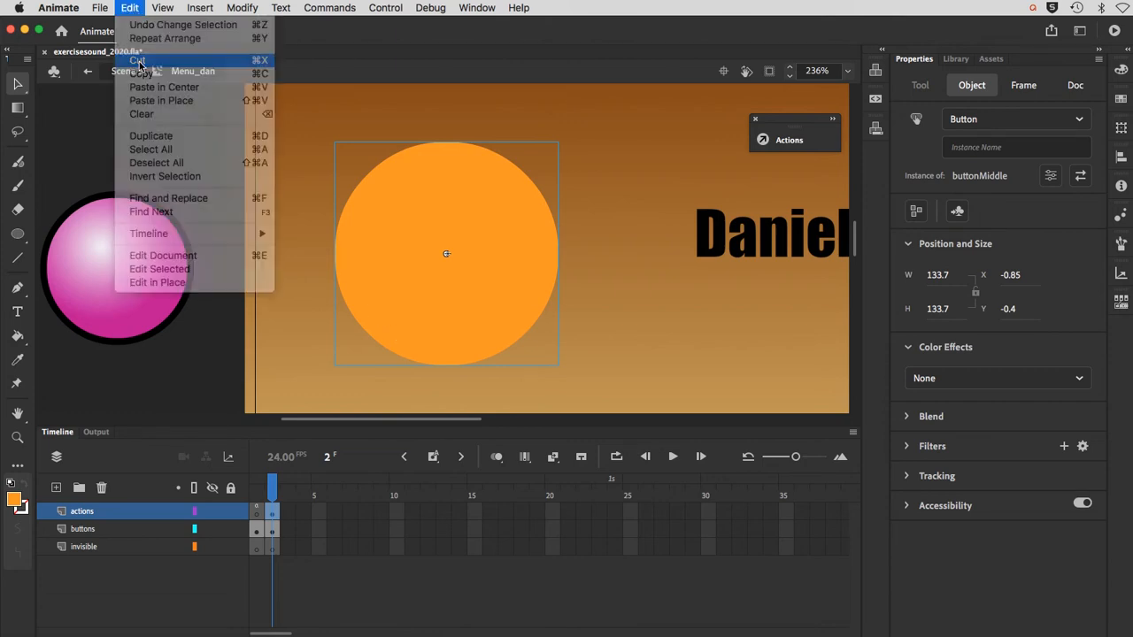
left_click(268, 533)
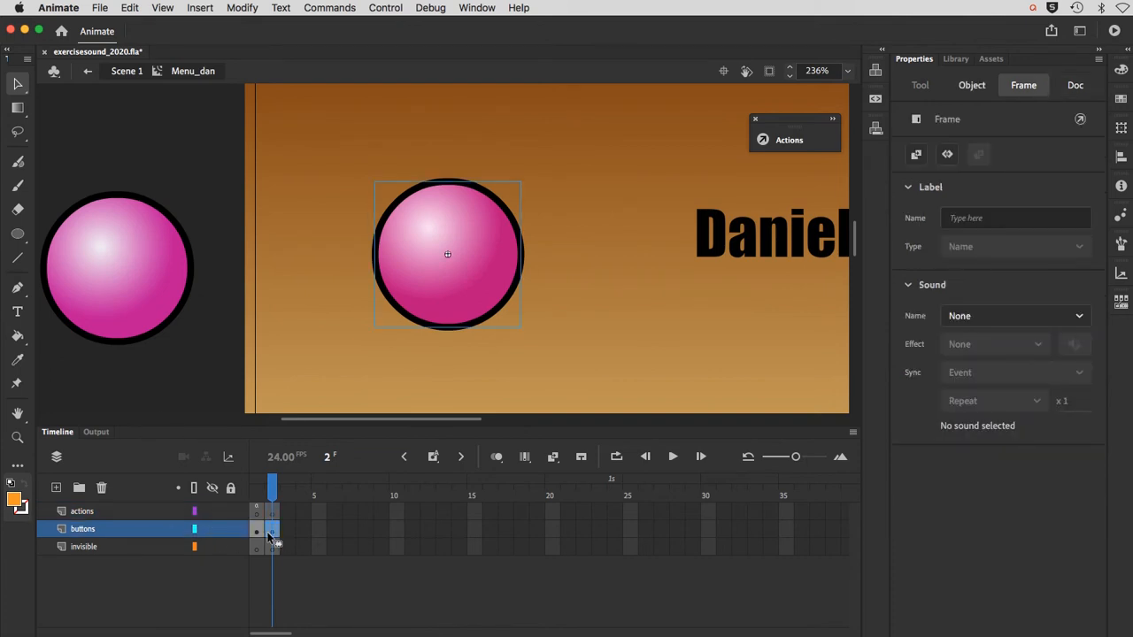
left_click(131, 8)
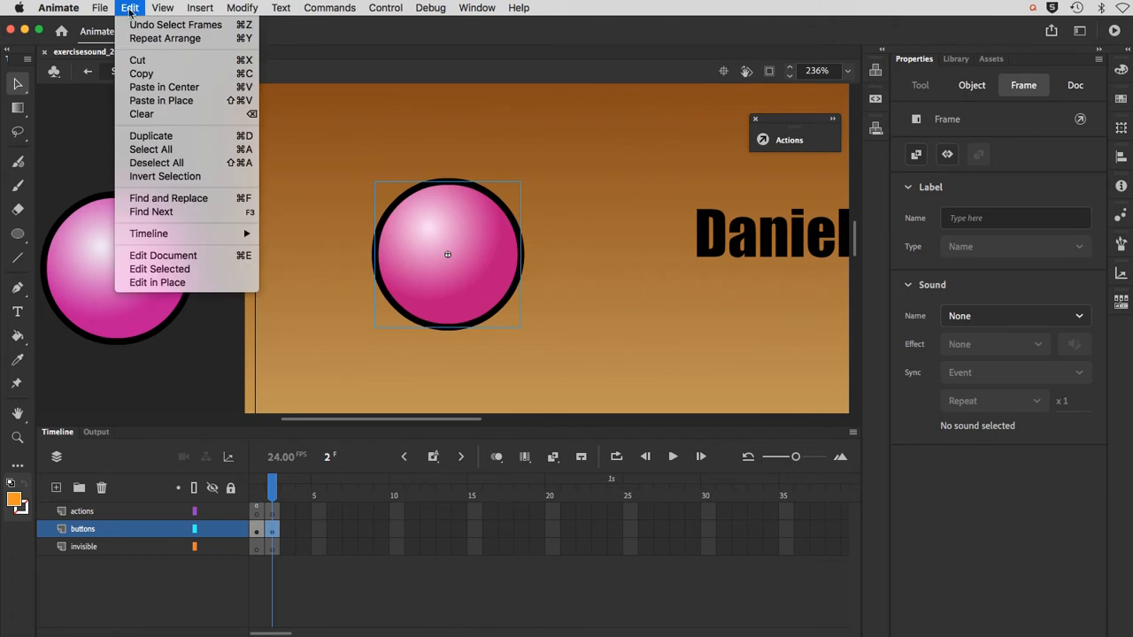
left_click(145, 101)
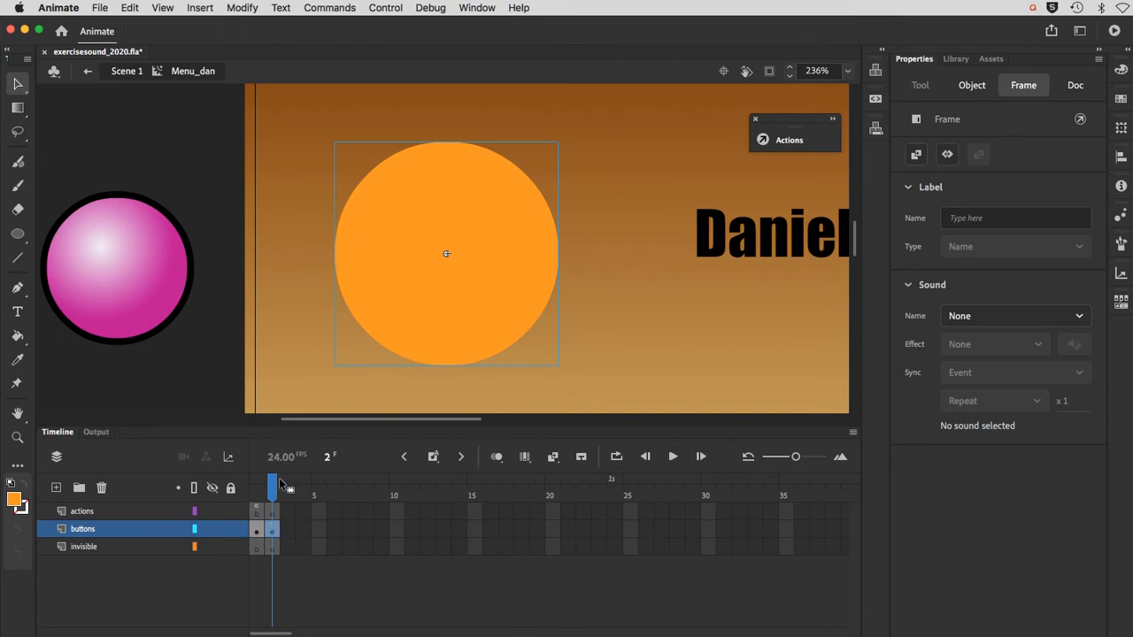
Step: Send the orange circle to the back of the buttons layer, behind the pink button
left_click(239, 7)
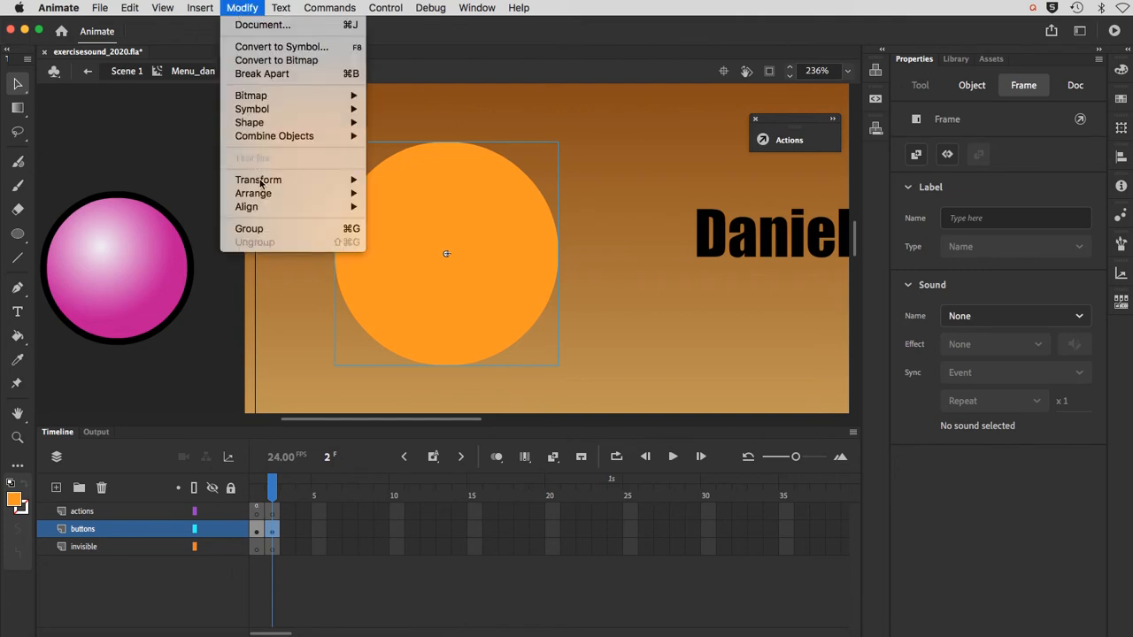
mouse_move(265, 193)
left_click(412, 233)
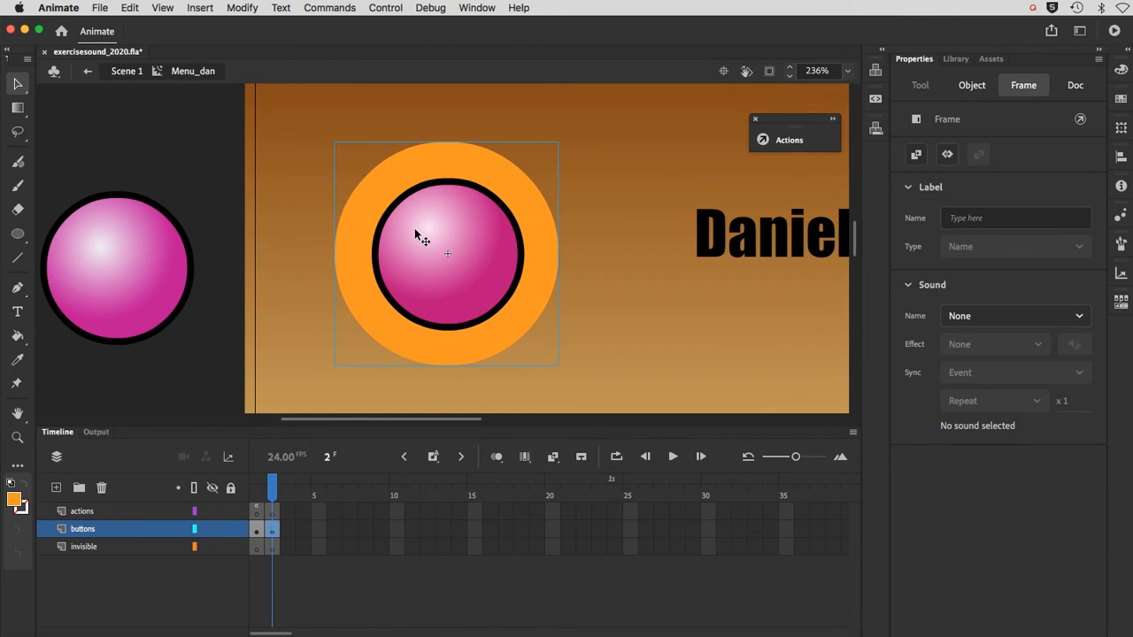
Step: Open the buttonMiddle symbol for editing and insert a keyframe in its Over state
key("super+minus")
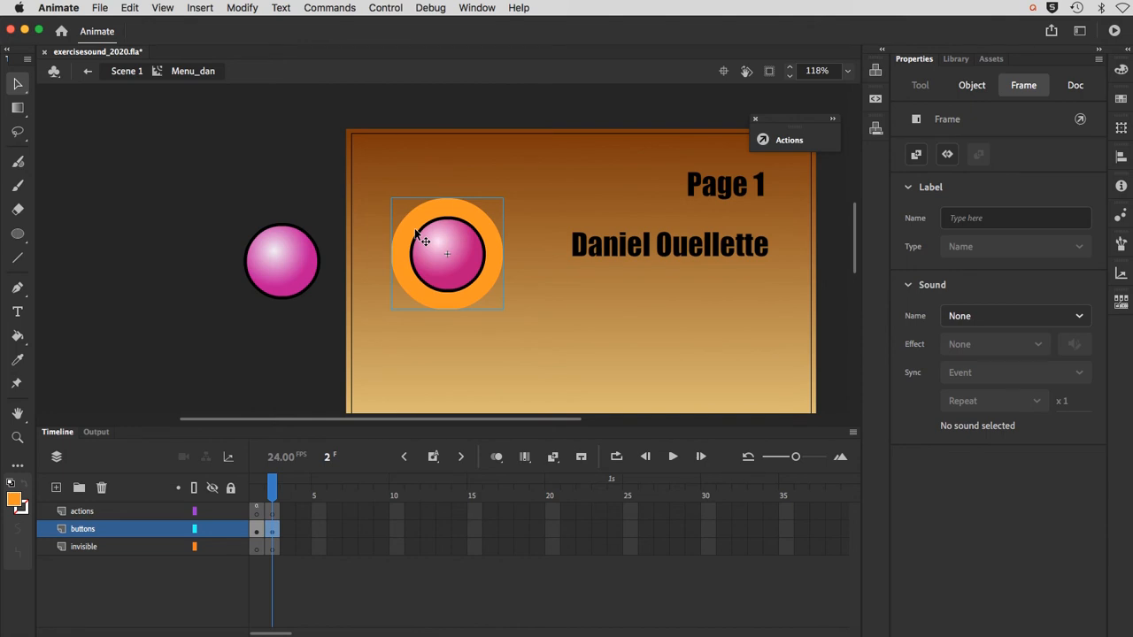
double_click(399, 279)
left_click(284, 522)
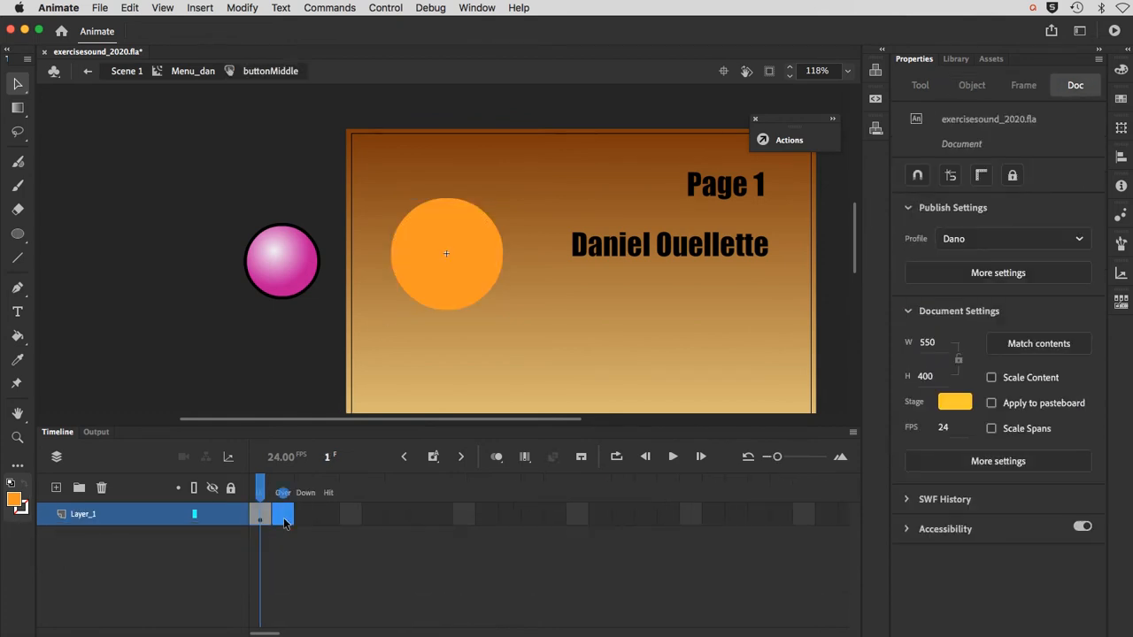
key("F6")
Step: Darken the circle's fill in the Over state to the brownish orange #B76F03
left_click(458, 296)
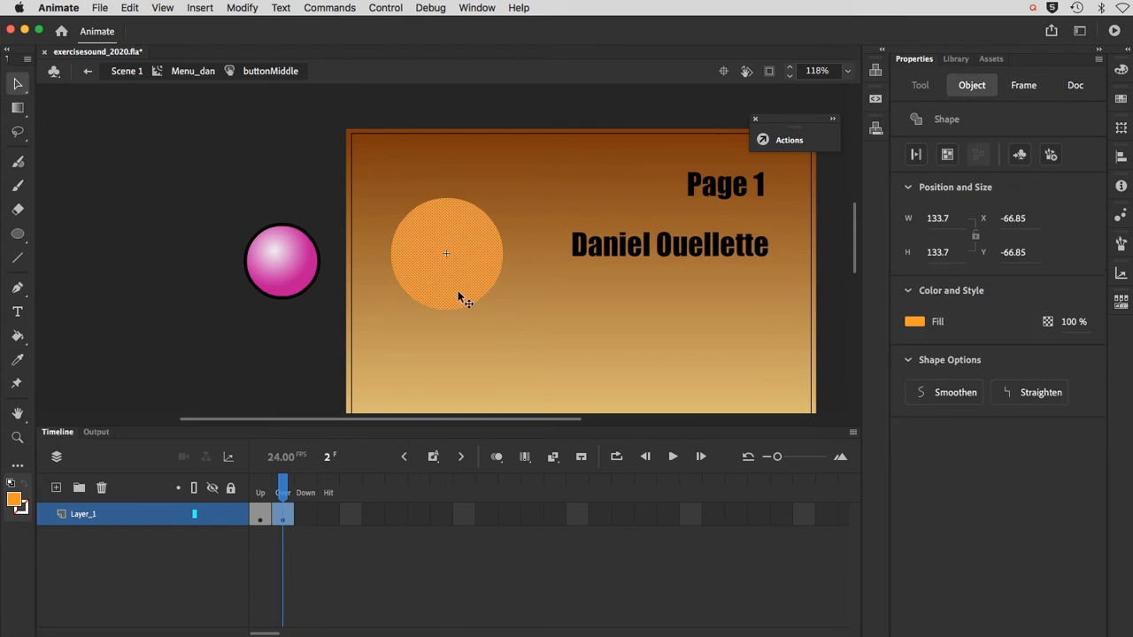
left_click(1121, 70)
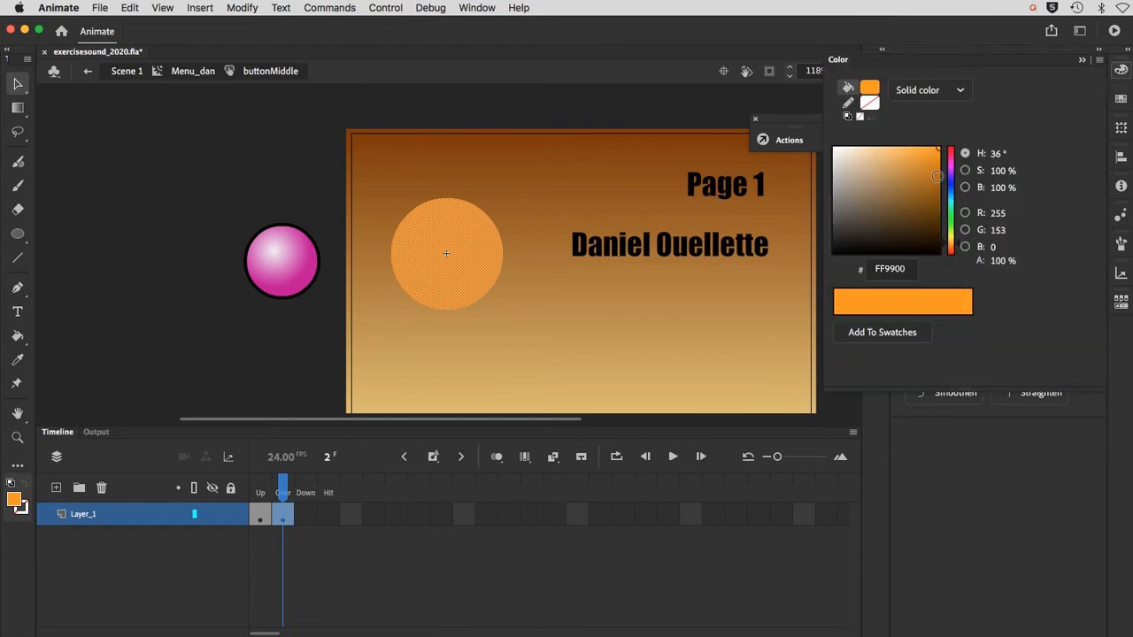
left_click(937, 176)
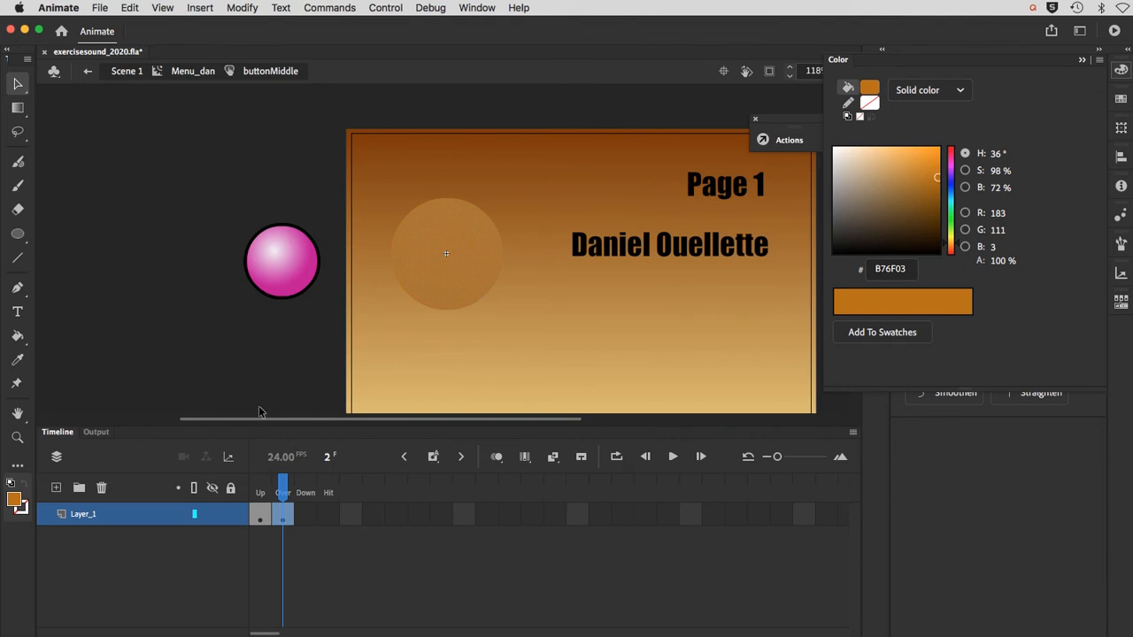
Step: Compare the circle's colour between the Up and Over states of the buttonMiddle symbol
left_click(284, 552)
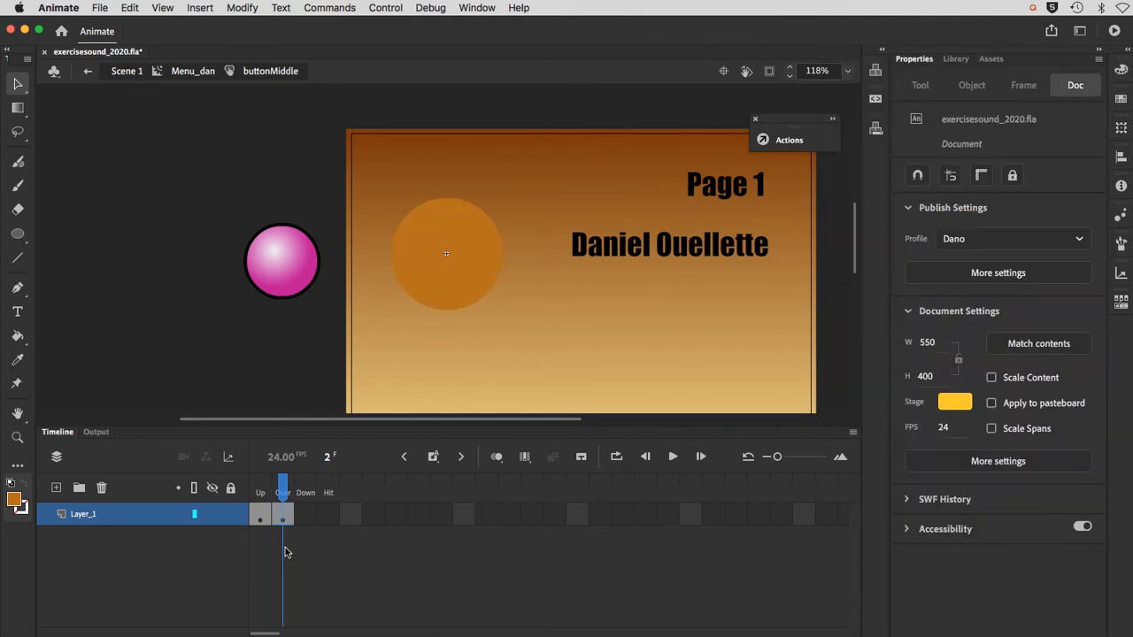
left_click(261, 492)
left_click(281, 493)
left_click(264, 493)
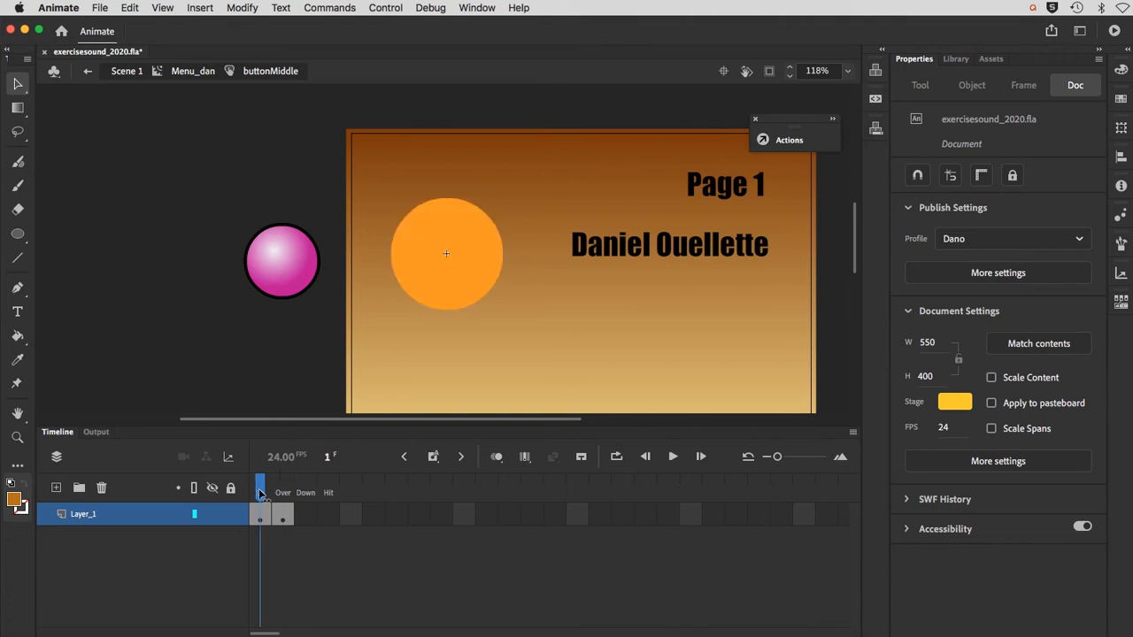
left_click(281, 493)
left_click(261, 493)
Step: Return to Menu_dan and draw a dark red #660000 circle about 181 px wide, concentric with the orange circle, in frame 2 of the buttons layer
left_click(204, 72)
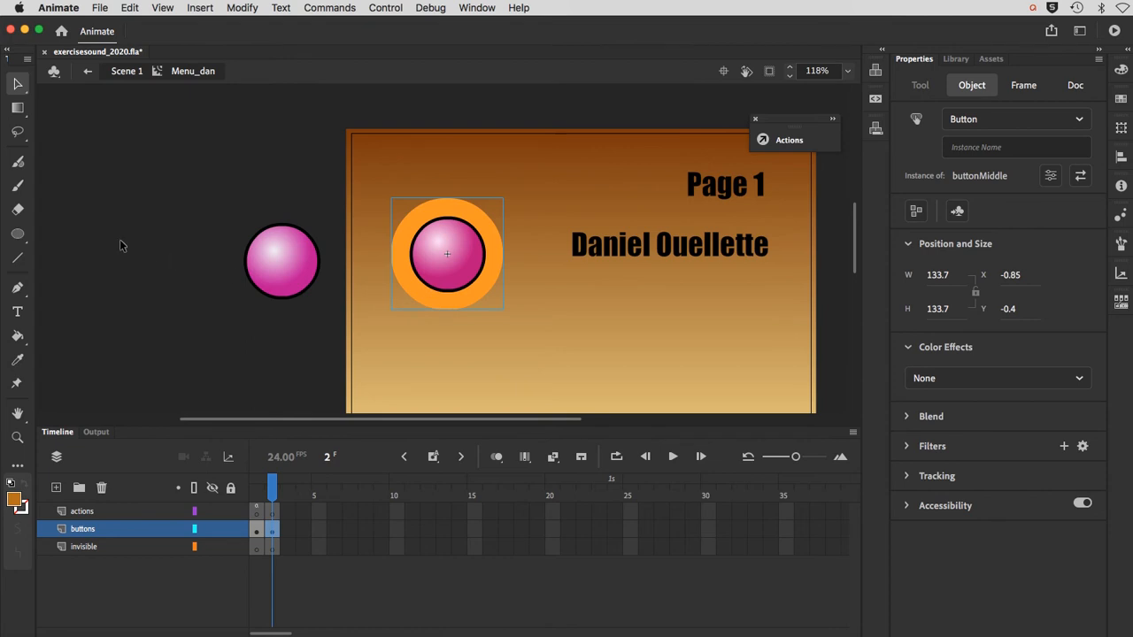
left_click(18, 234)
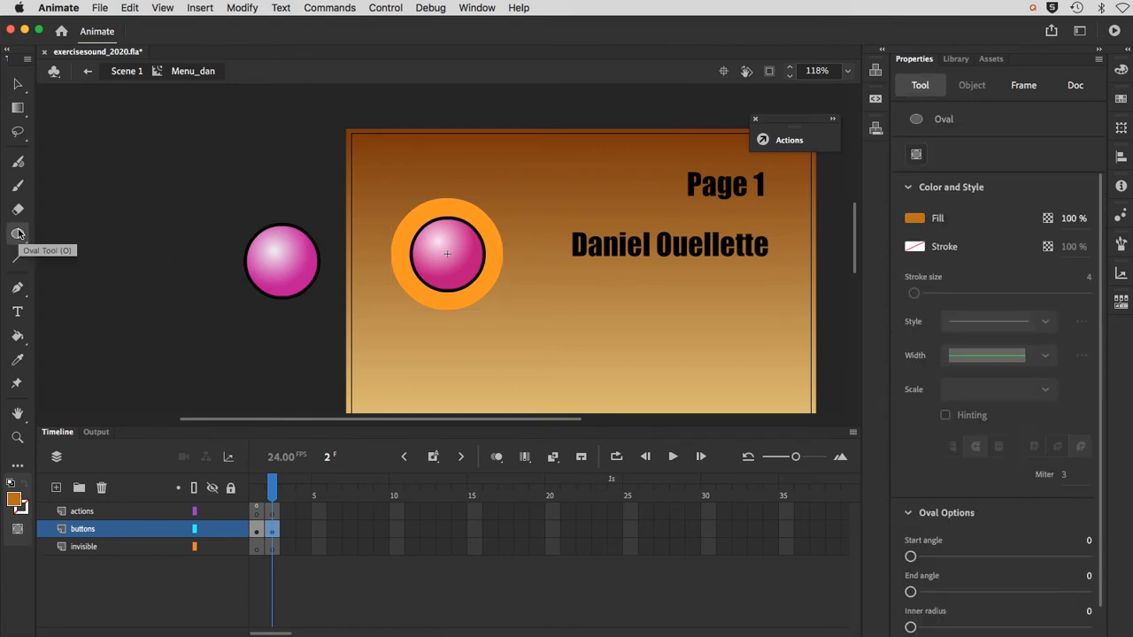
left_click(270, 527)
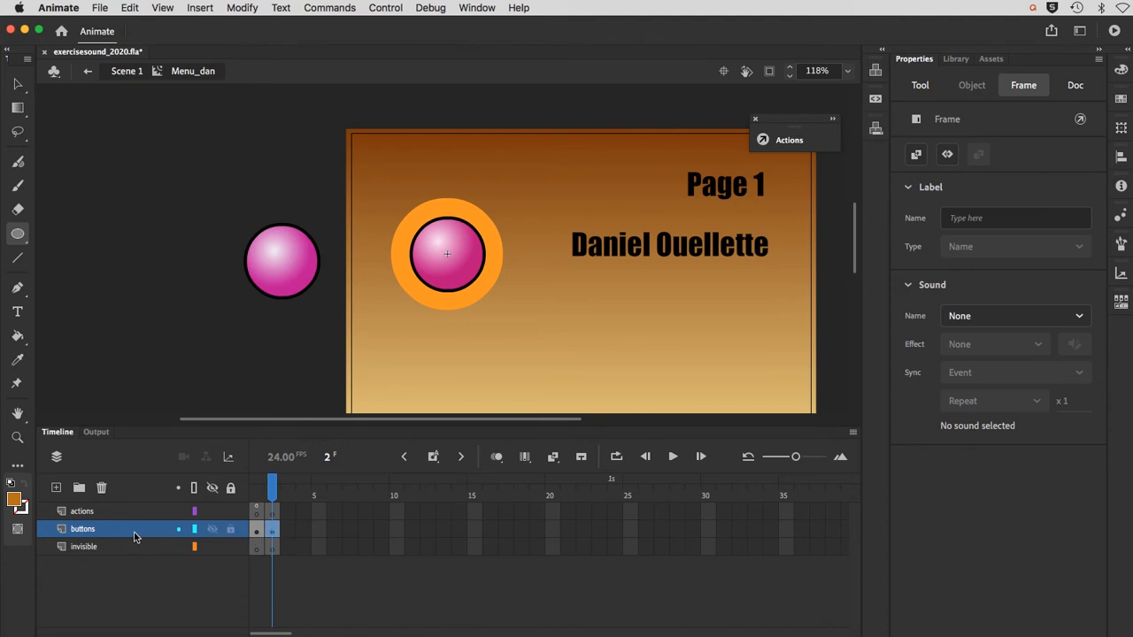
key("super+equal")
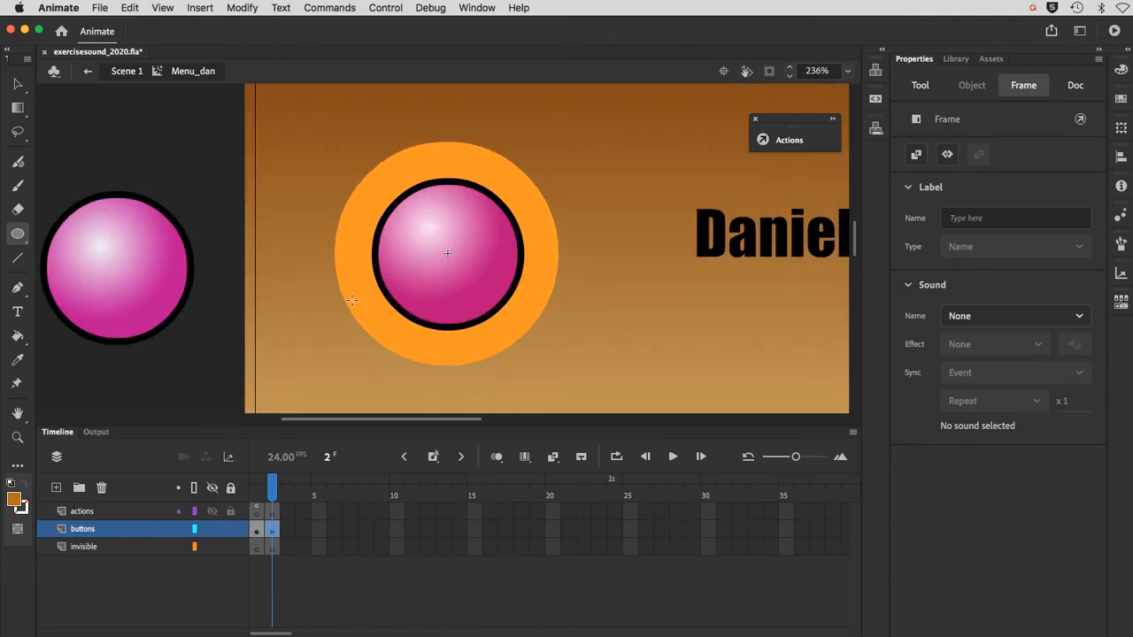
left_click(18, 502)
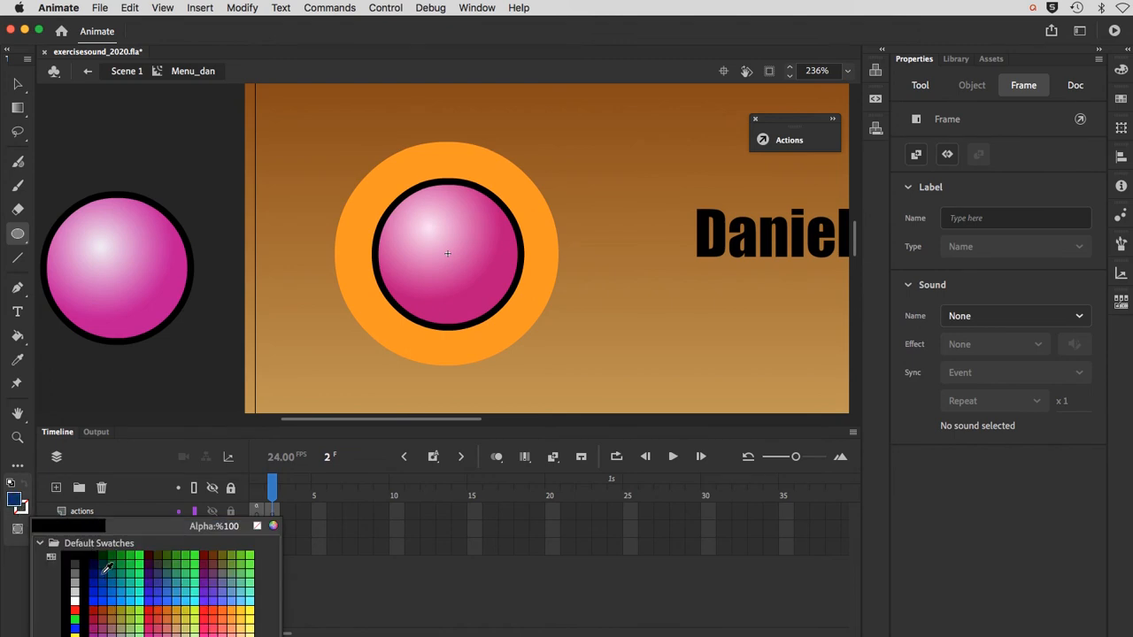
left_click(202, 557)
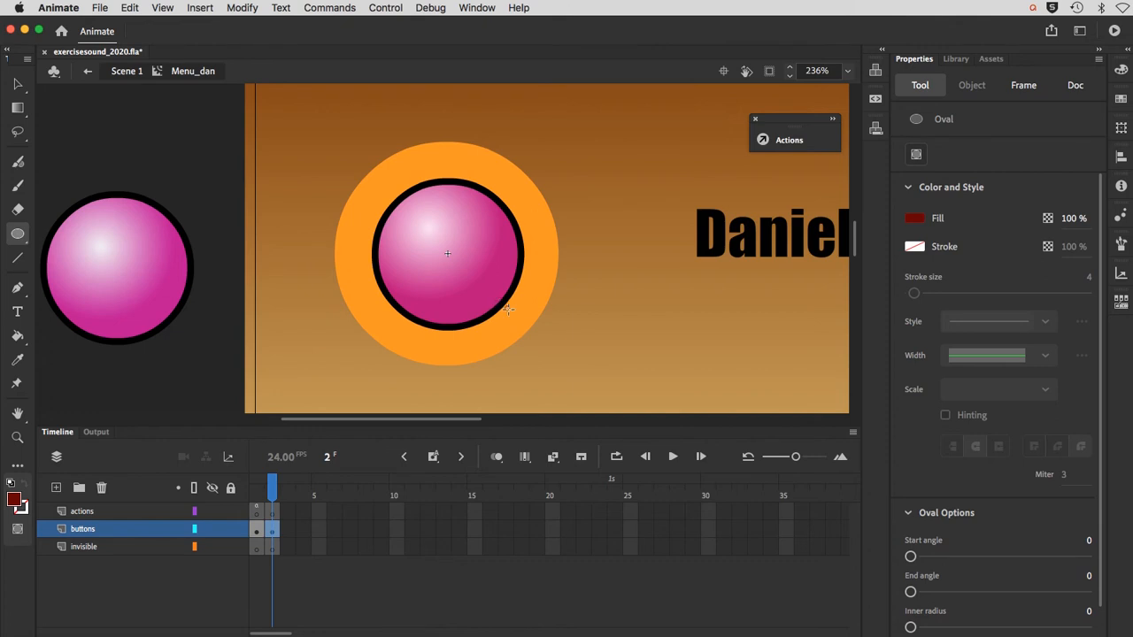
left_click_drag(538, 328, 598, 359)
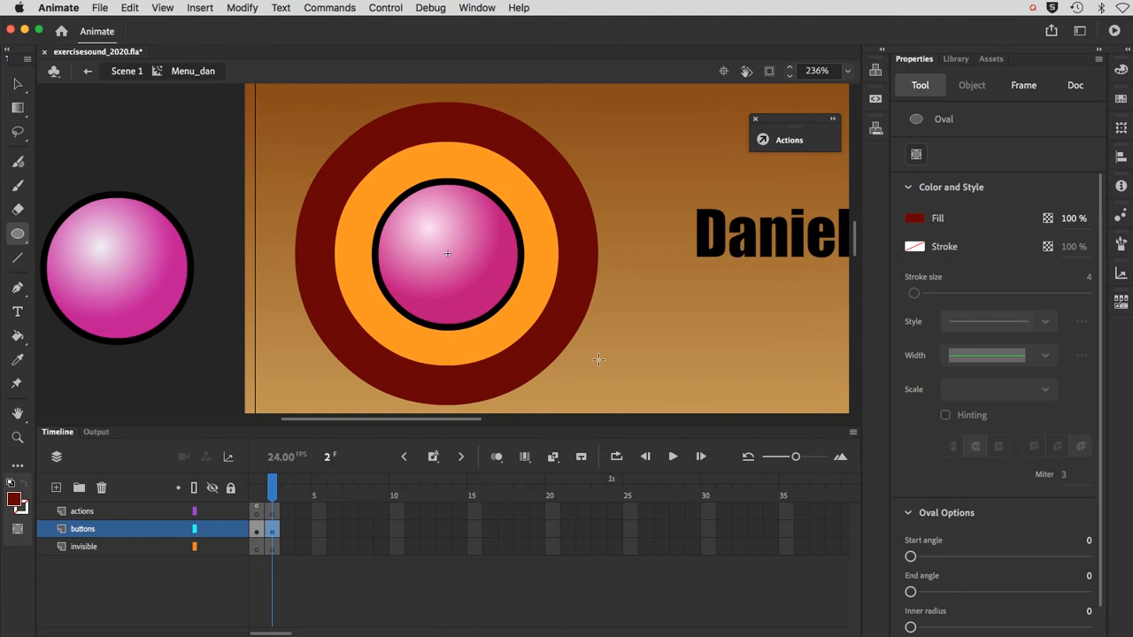
Step: Convert the dark red circle to a Button symbol named animatedButton
left_click(18, 84)
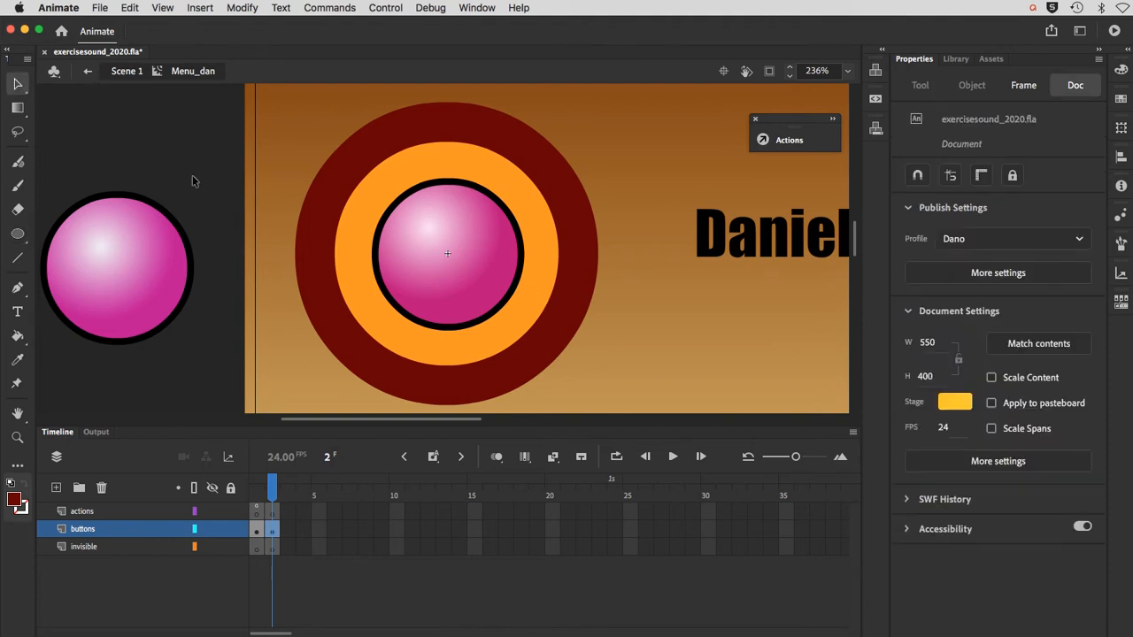
left_click(324, 219)
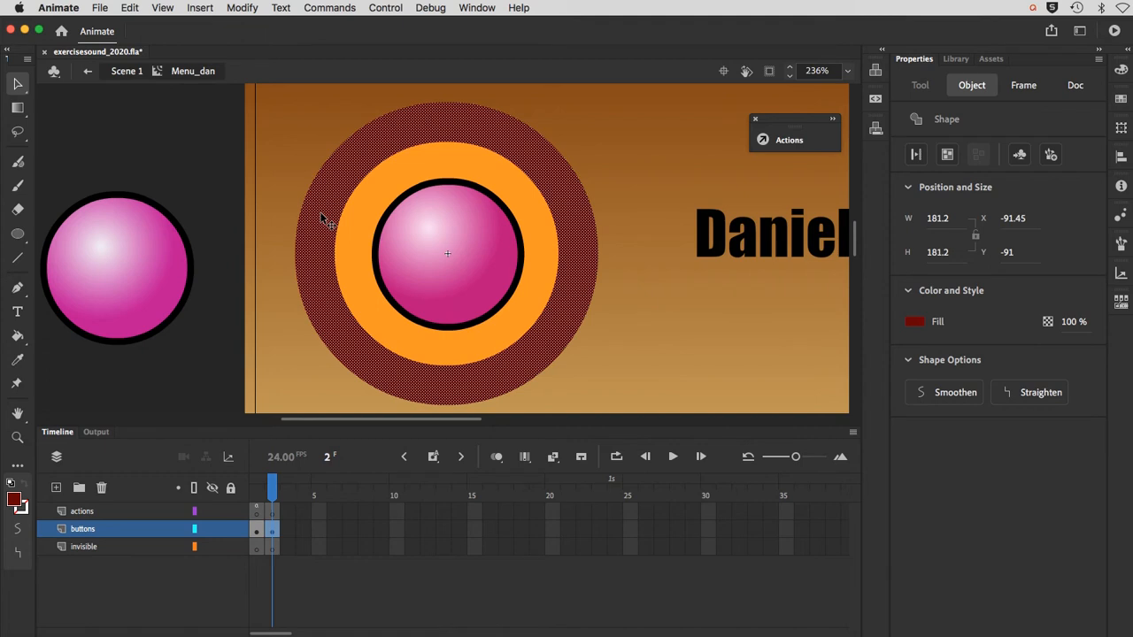
left_click(241, 8)
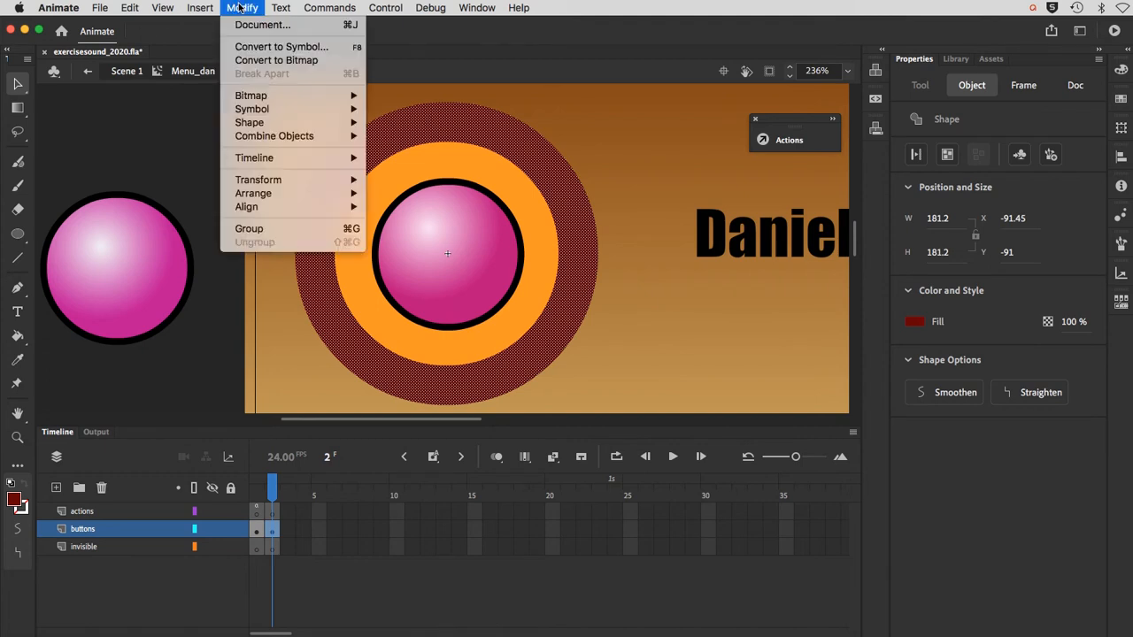
left_click(258, 49)
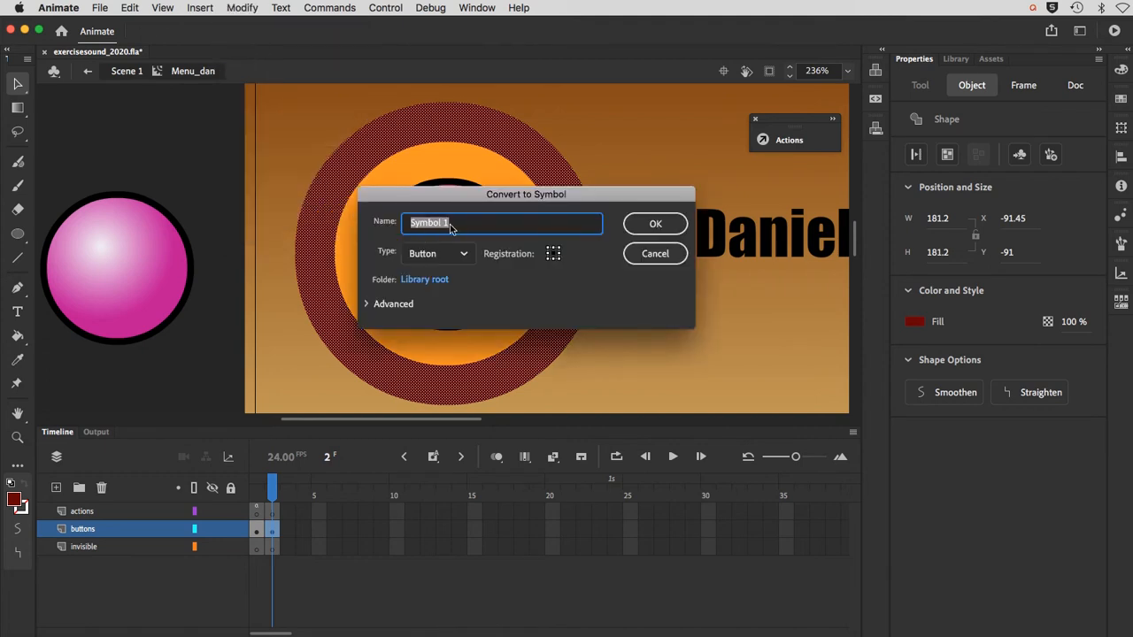
left_click_drag(452, 223, 398, 217)
type("animatedButton")
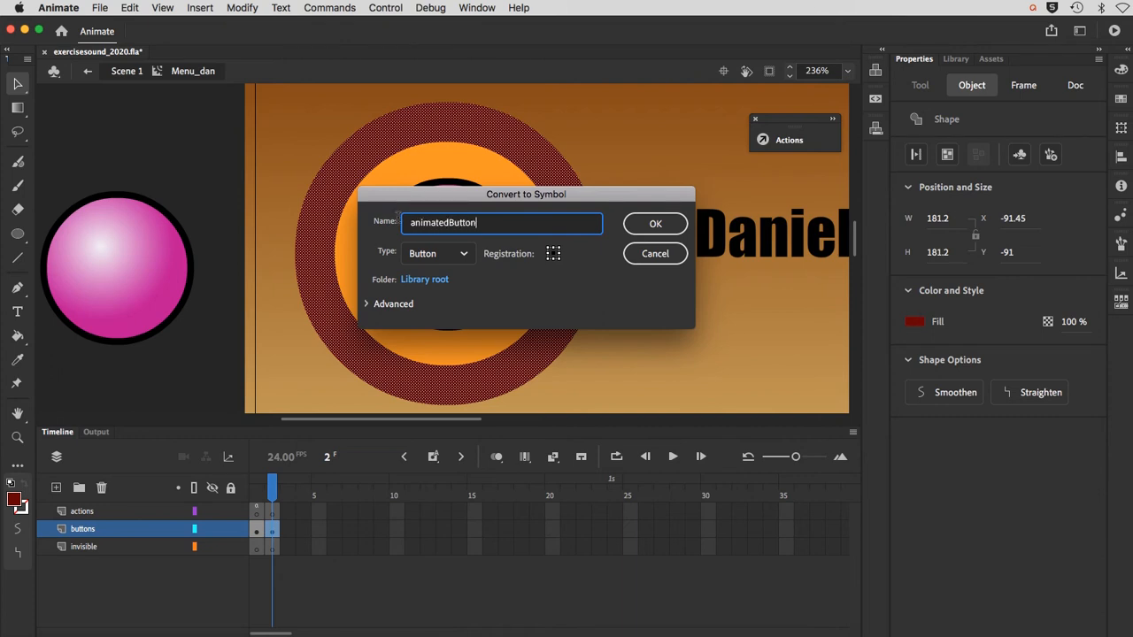
key("Return")
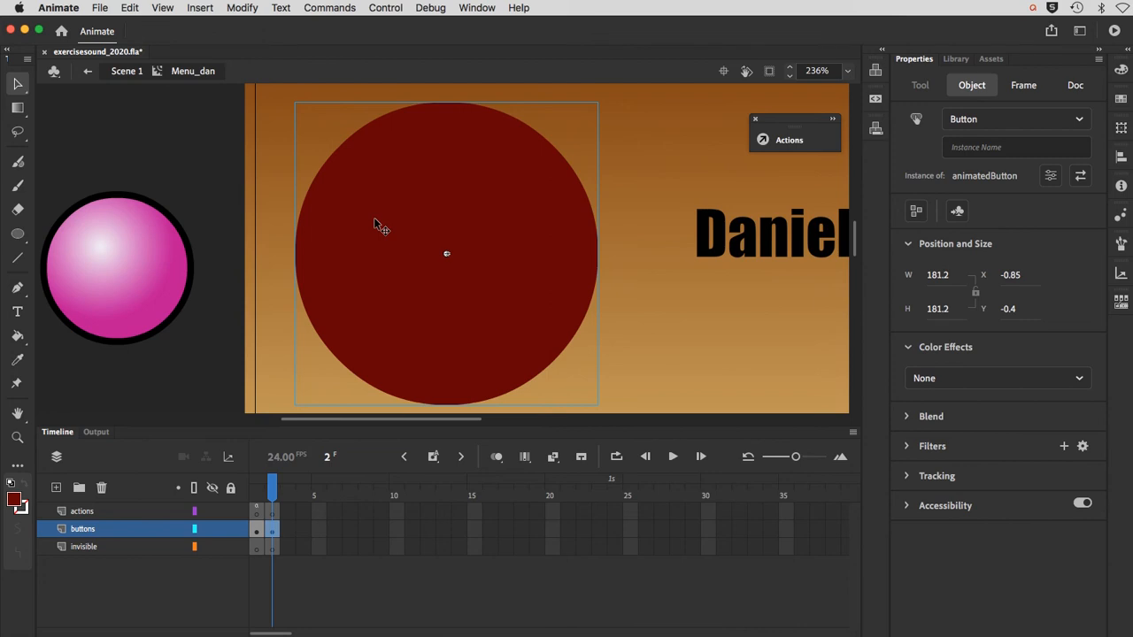
Step: Open the animatedButton symbol for editing and insert a keyframe in its Over state
double_click(374, 216)
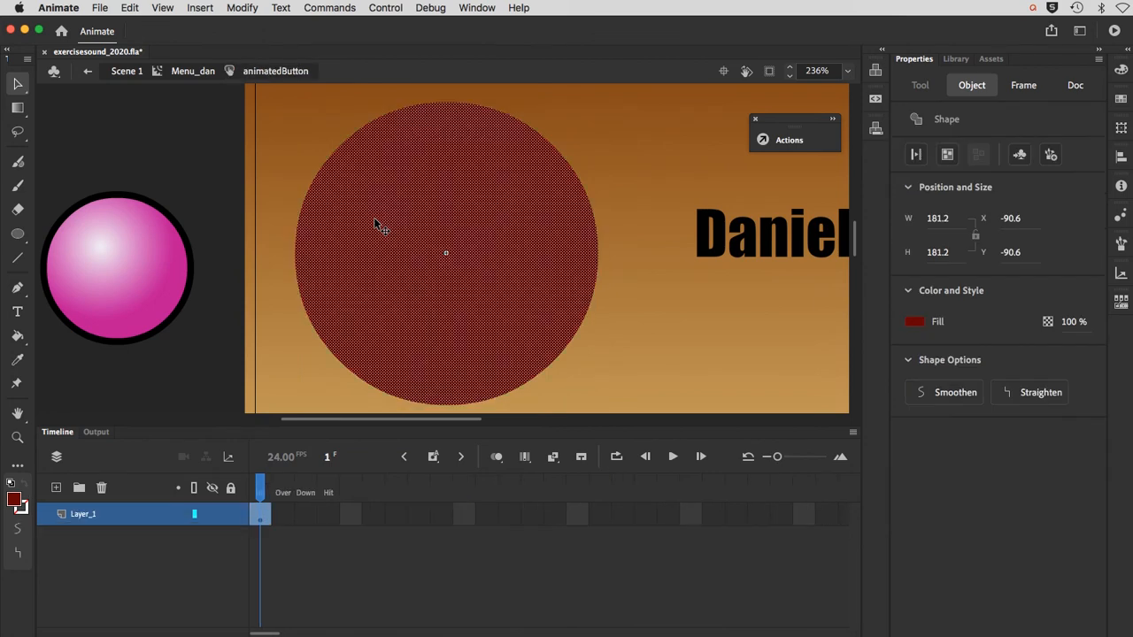
left_click(283, 515)
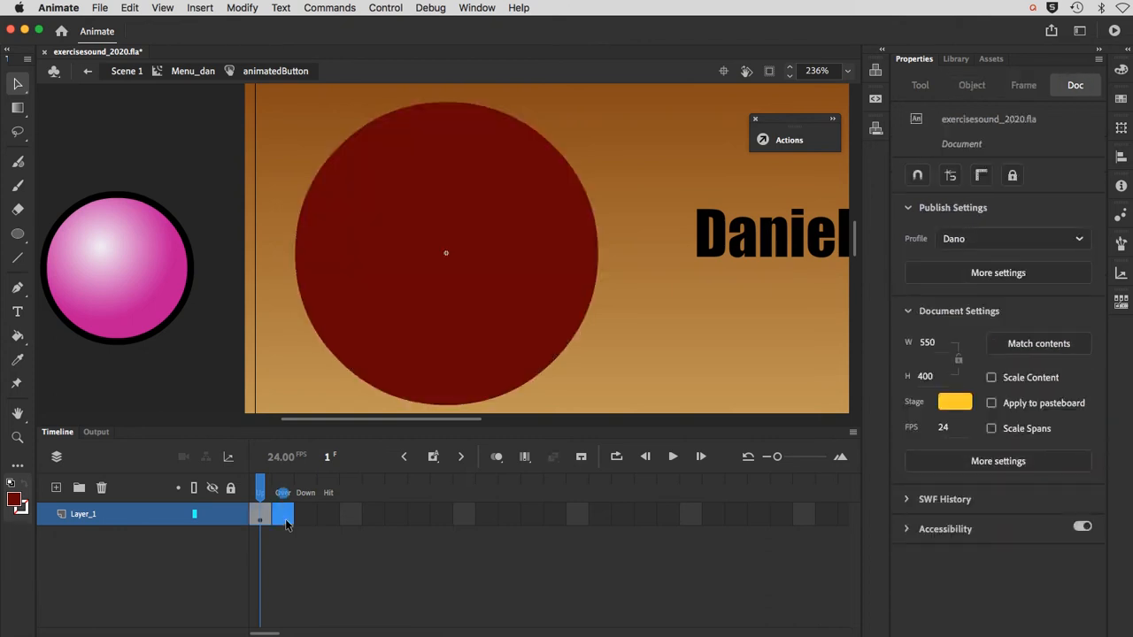
key("F6")
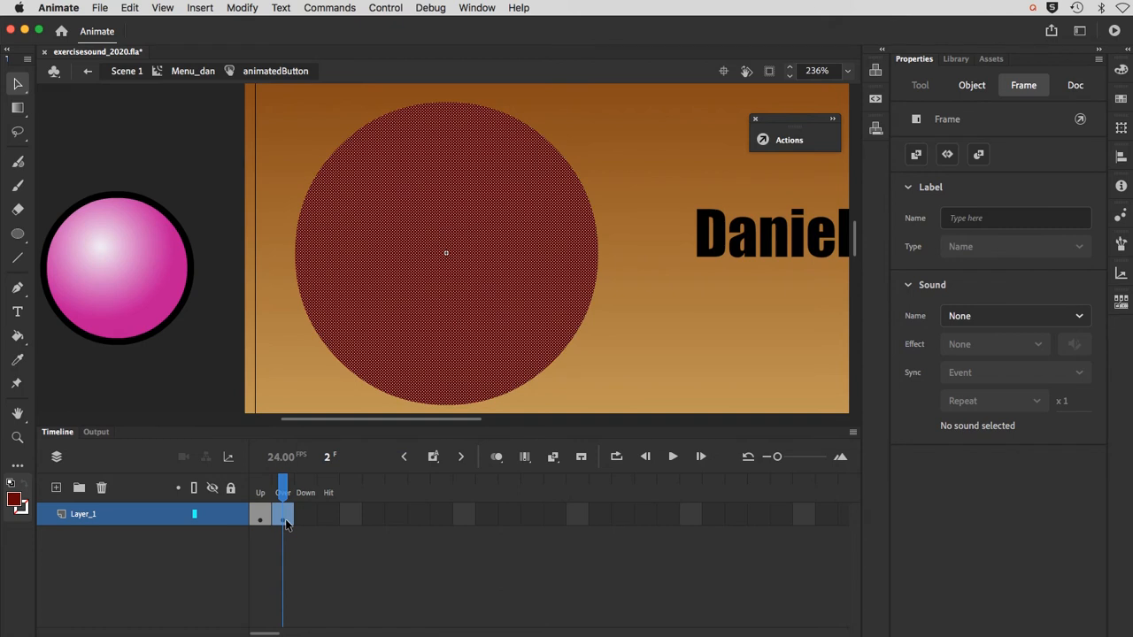
Step: Add a layer named animated above Layer_1 and give it a blank keyframe in the Over state
left_click(56, 488)
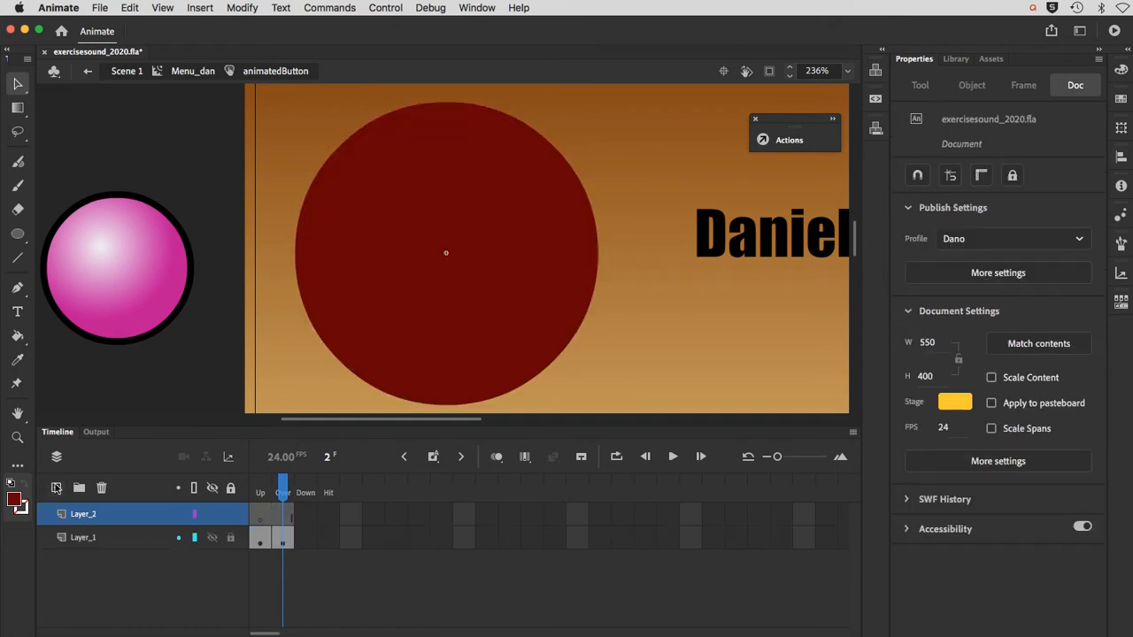
double_click(78, 515)
type("a")
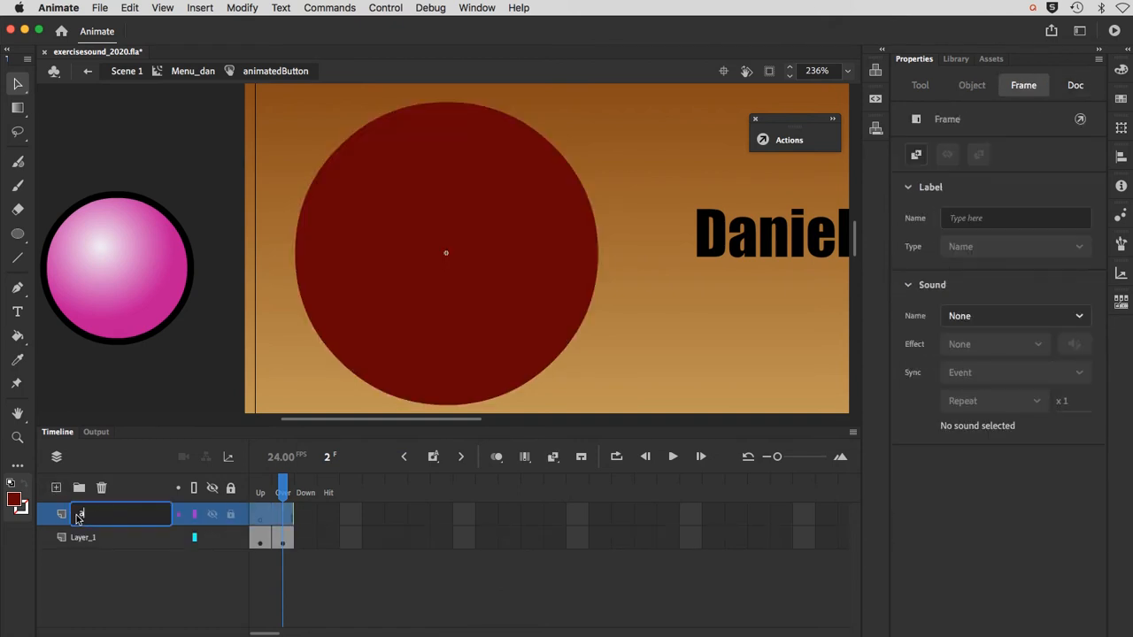
type("nimated")
key("Return")
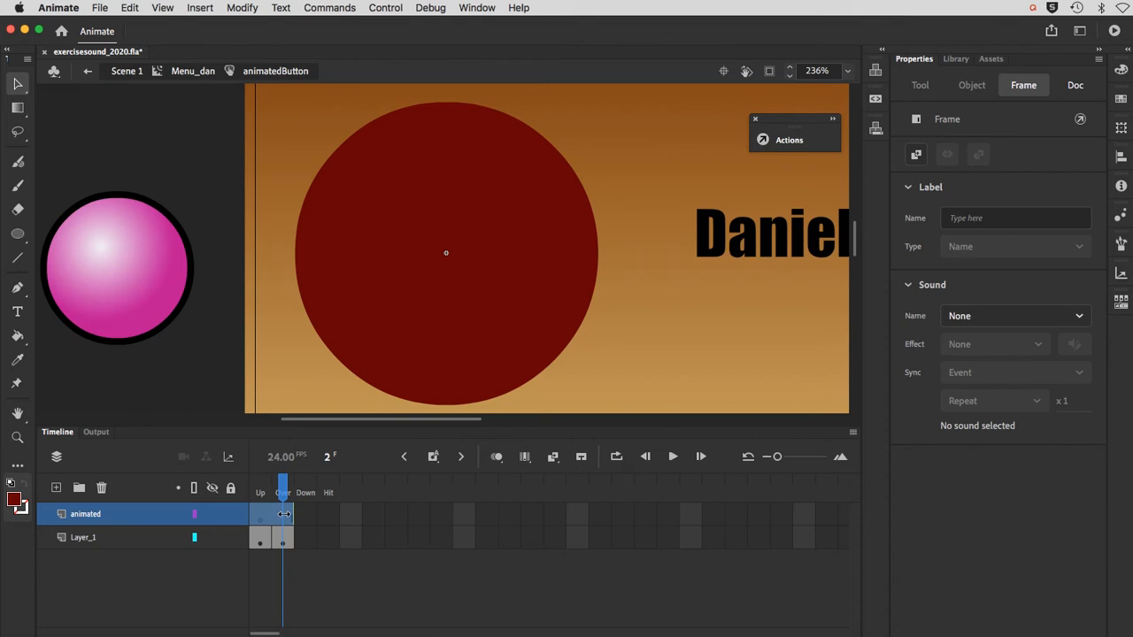
Step: Copy the dark red circle from Layer_1, lock that layer, and paste the copy in place in the animated layer's Over state
left_click(345, 341)
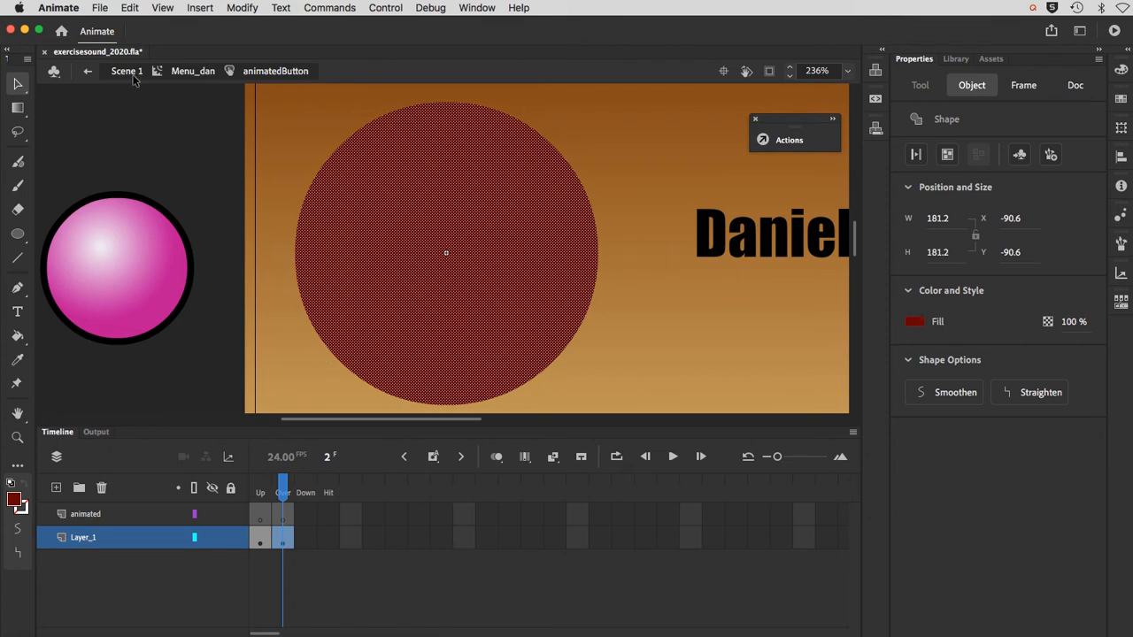
left_click(128, 8)
left_click(140, 76)
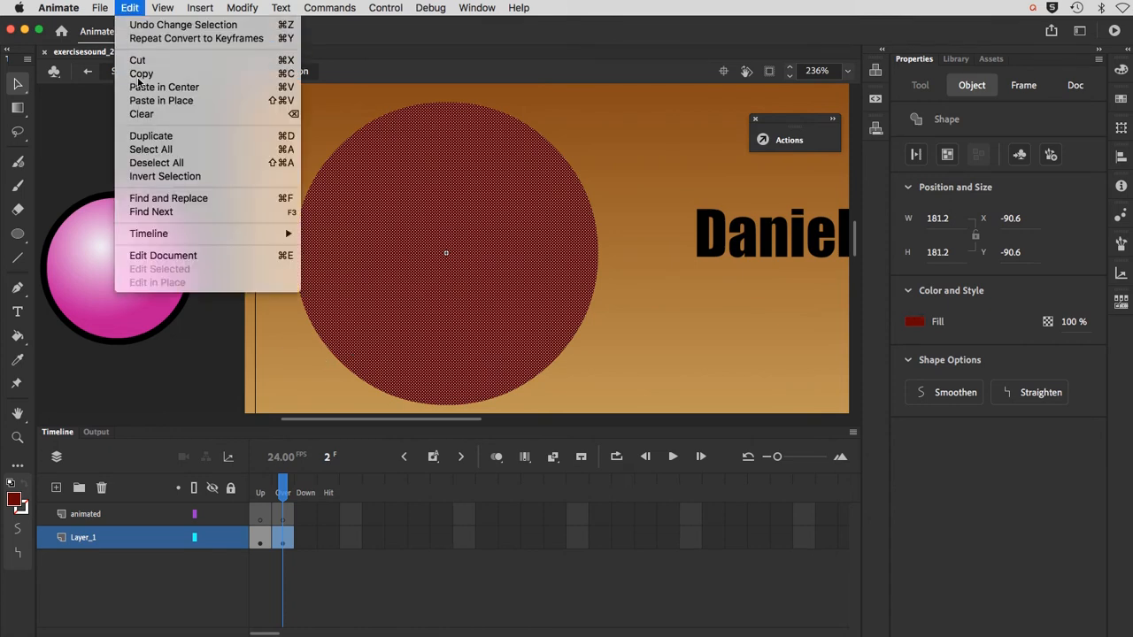
left_click(232, 543)
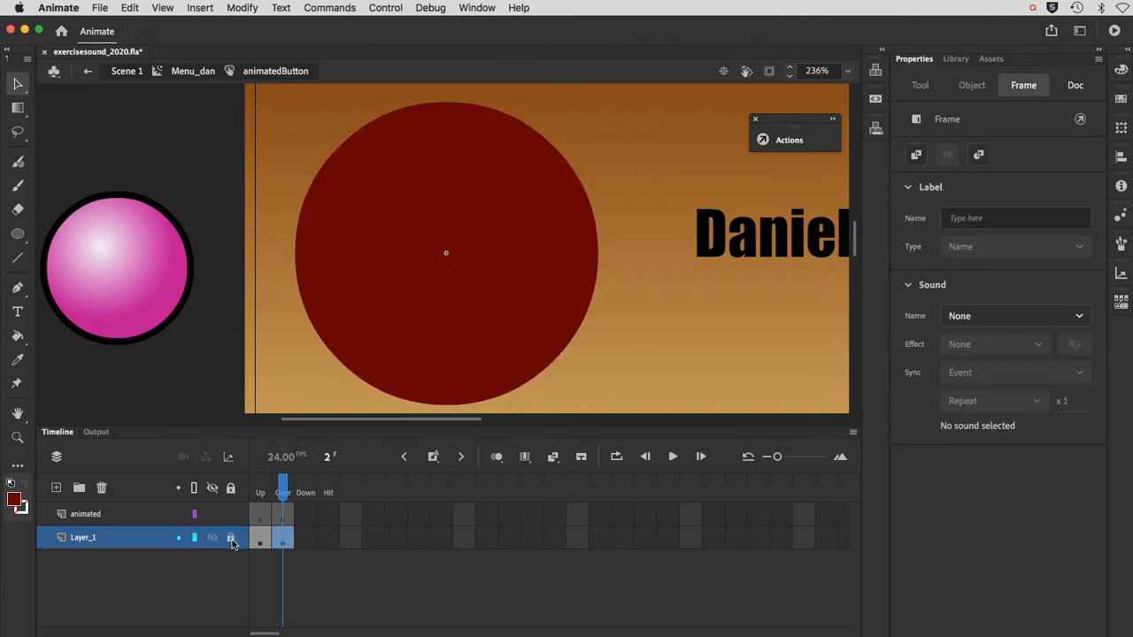
left_click(282, 521)
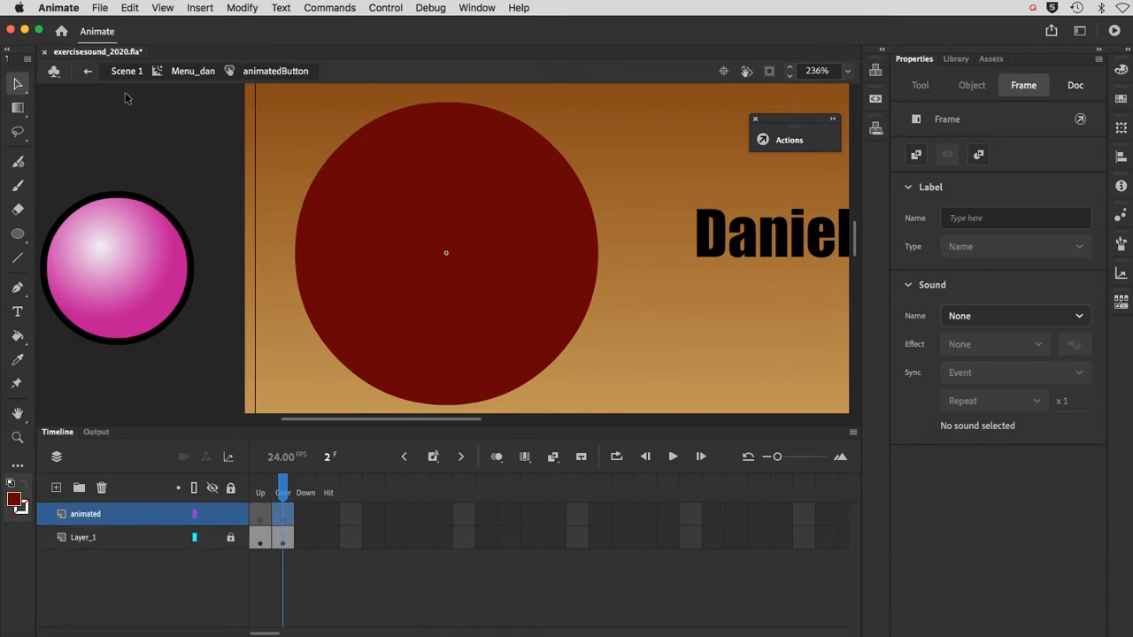
left_click(126, 8)
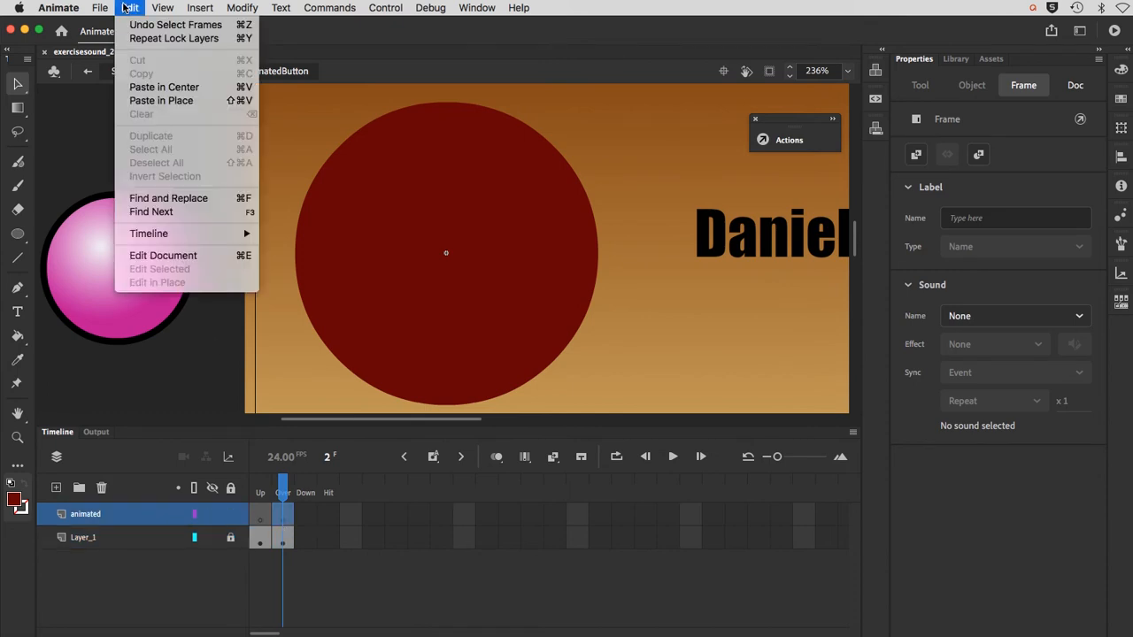
left_click(147, 101)
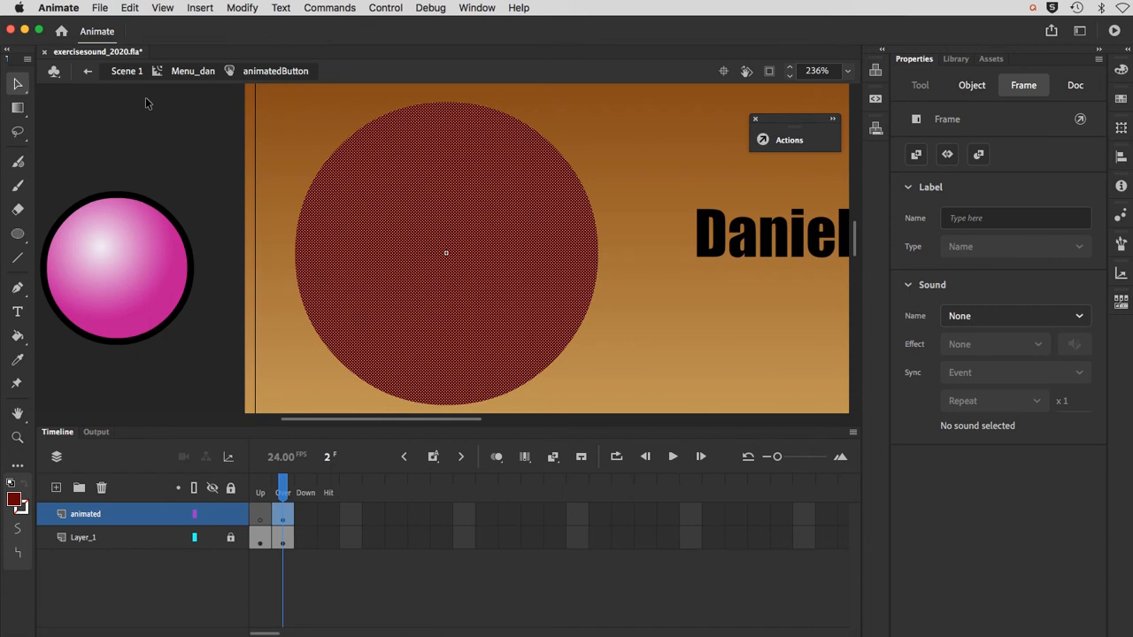
Step: Convert the pasted circle to a Movie Clip symbol named redButtonShimmer
left_click(248, 7)
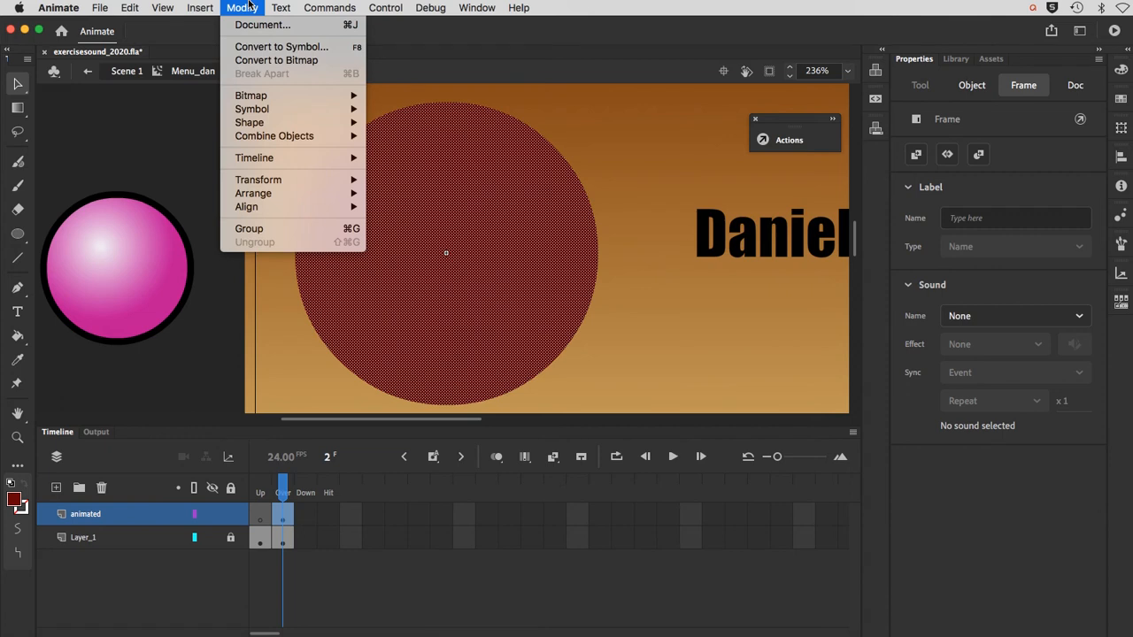
left_click(259, 46)
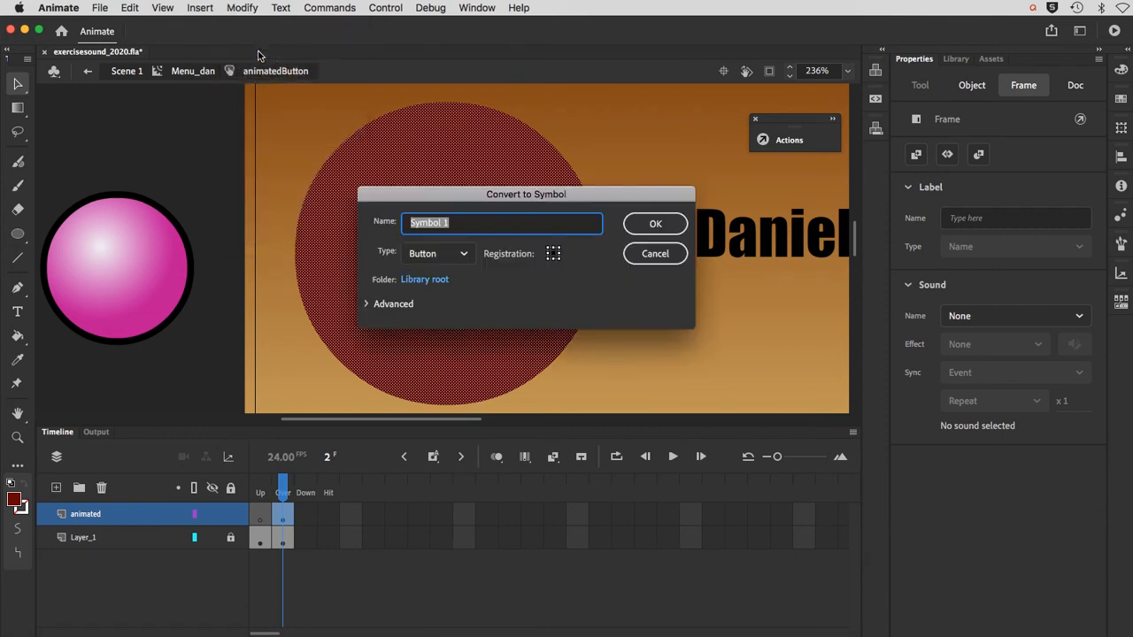
left_click(449, 247)
left_click(448, 278)
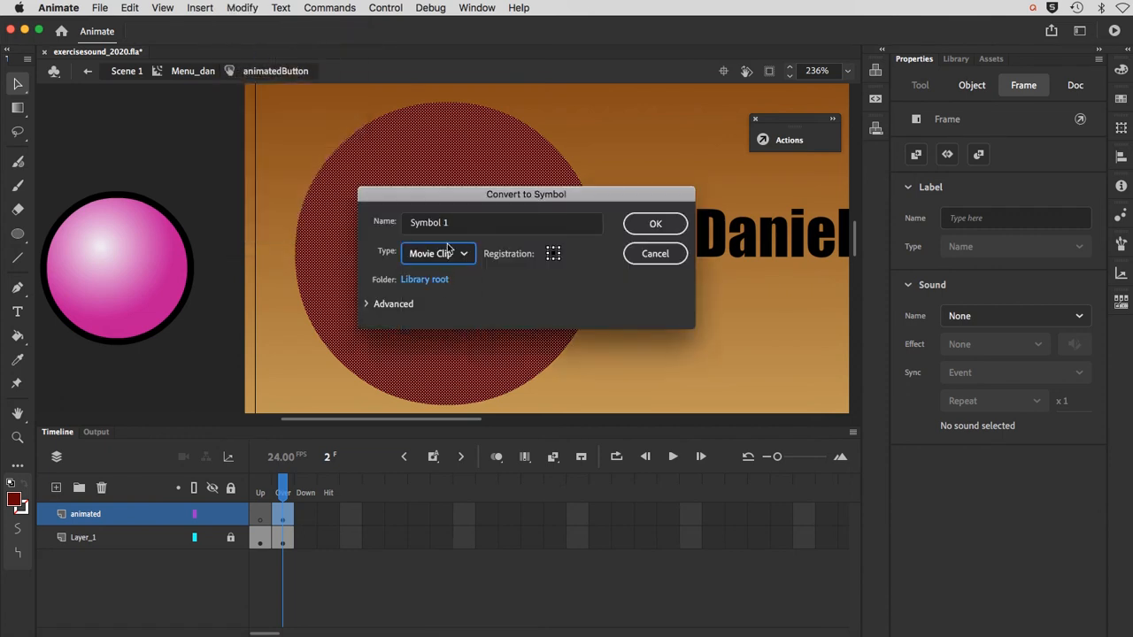
left_click(455, 223)
left_click_drag(455, 223, 350, 214)
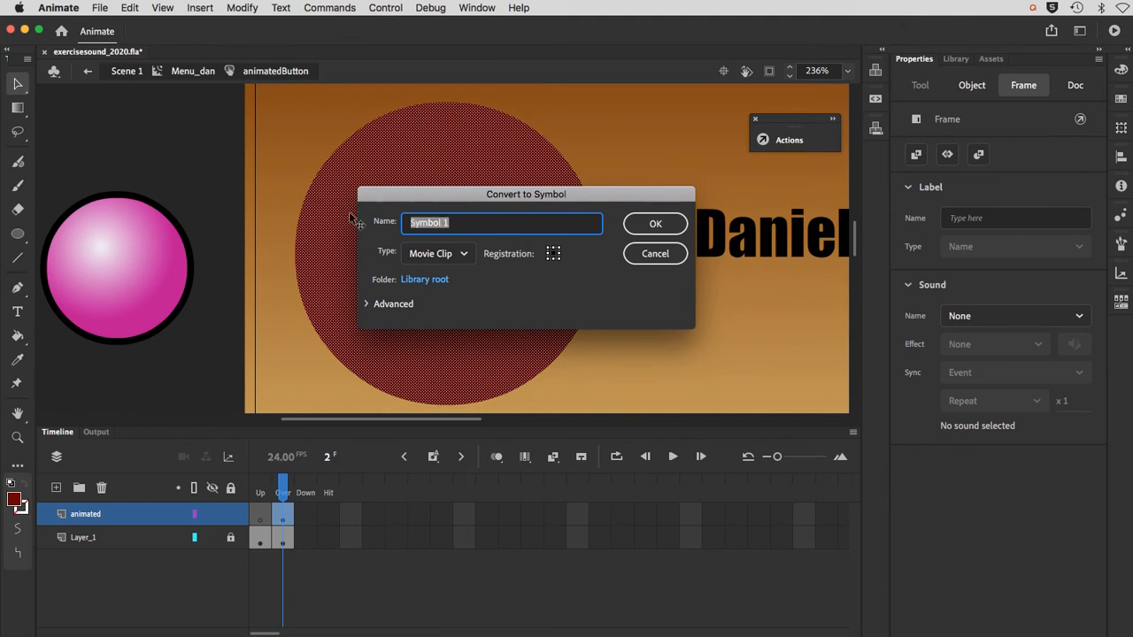
type("red")
type("ButtonShimmer")
key("Return")
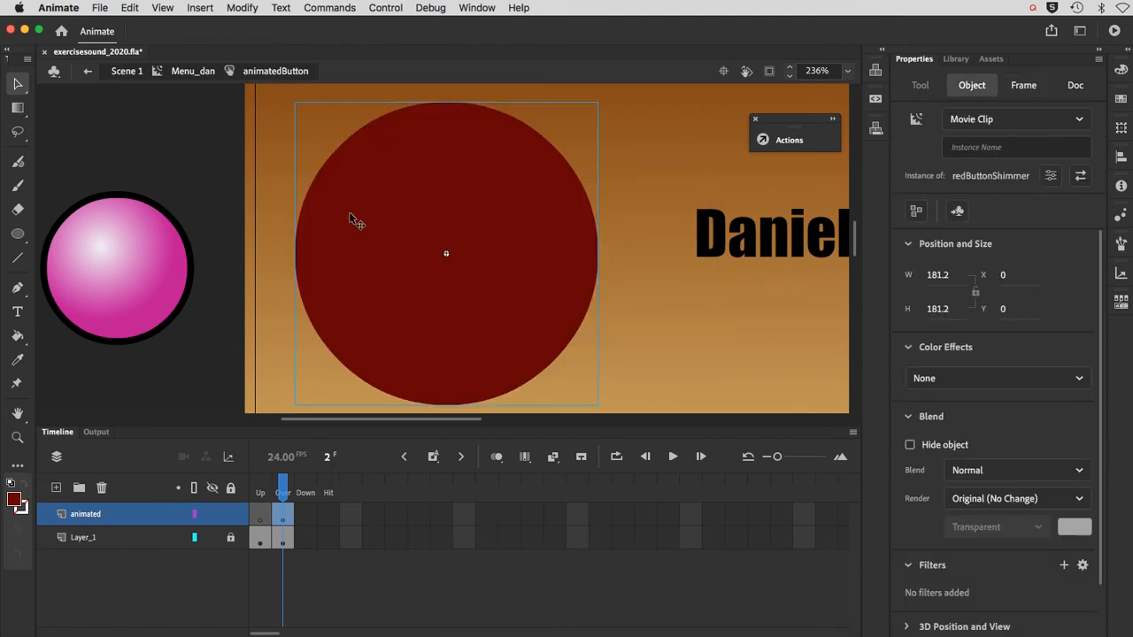
Step: Open redButtonShimmer for editing and create a shape tween on the circle from frame 1 to a keyframe at frame 24
double_click(376, 323)
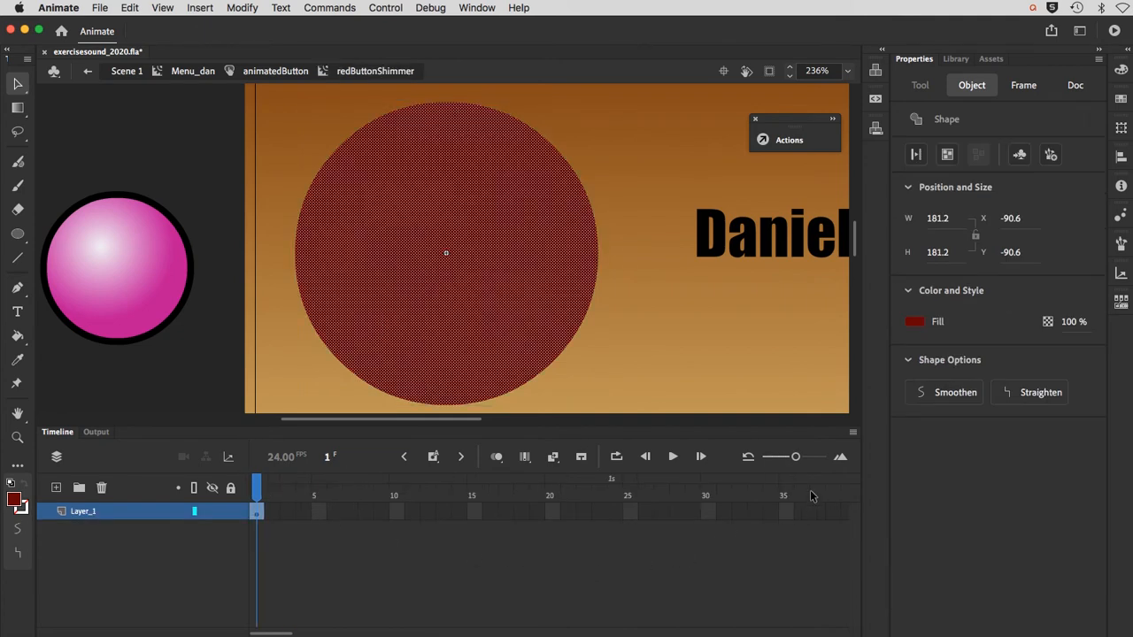
left_click_drag(797, 457, 791, 457)
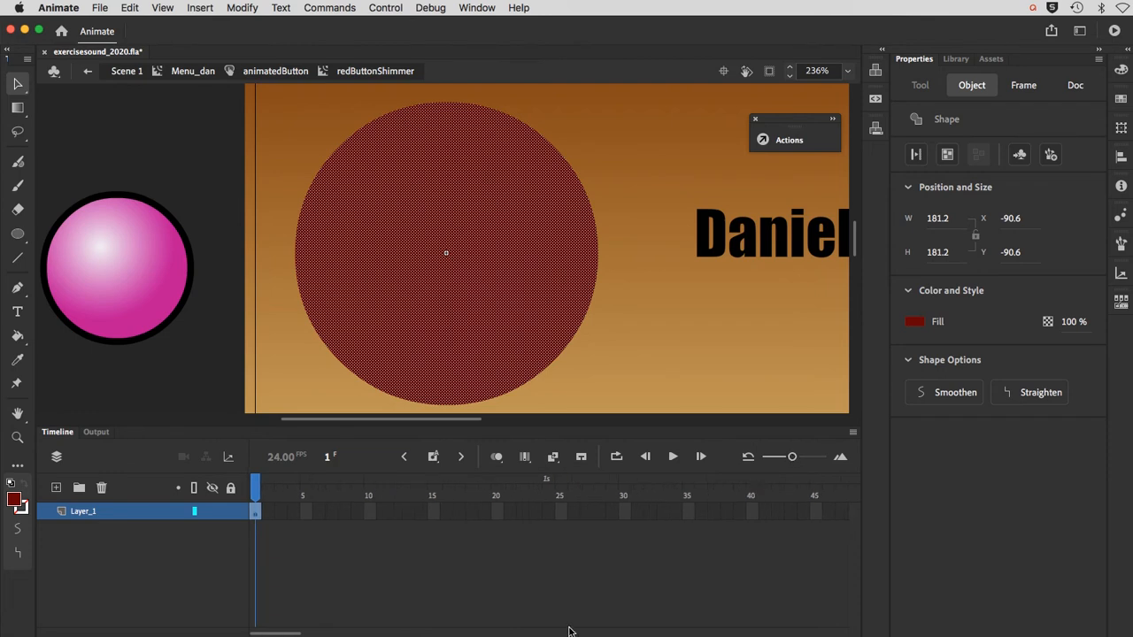
right_click(256, 516)
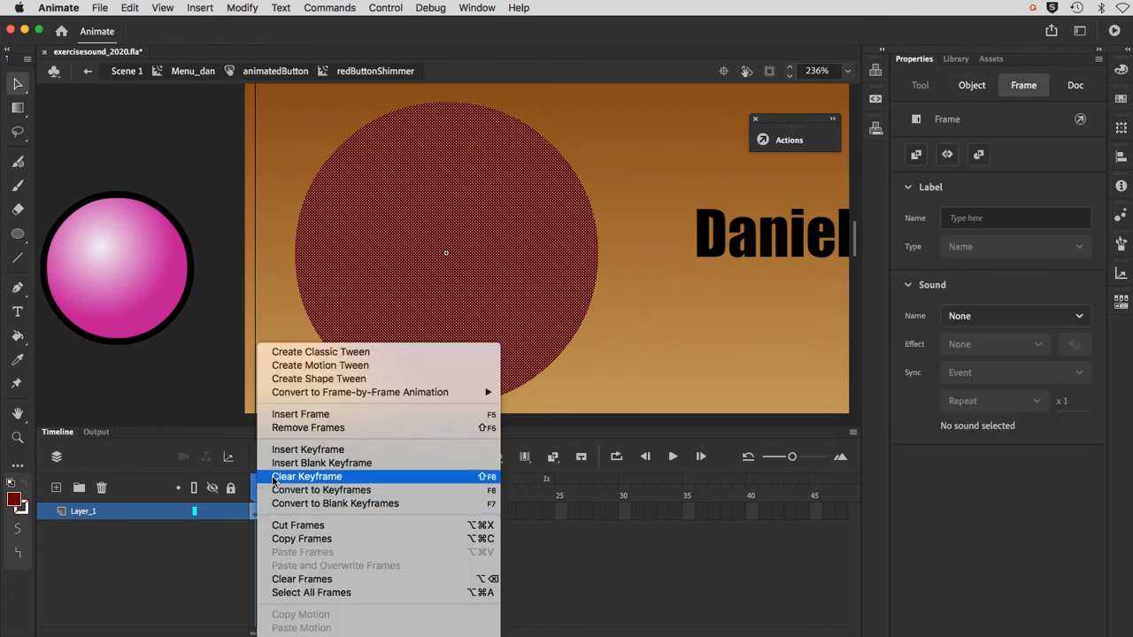
left_click(285, 379)
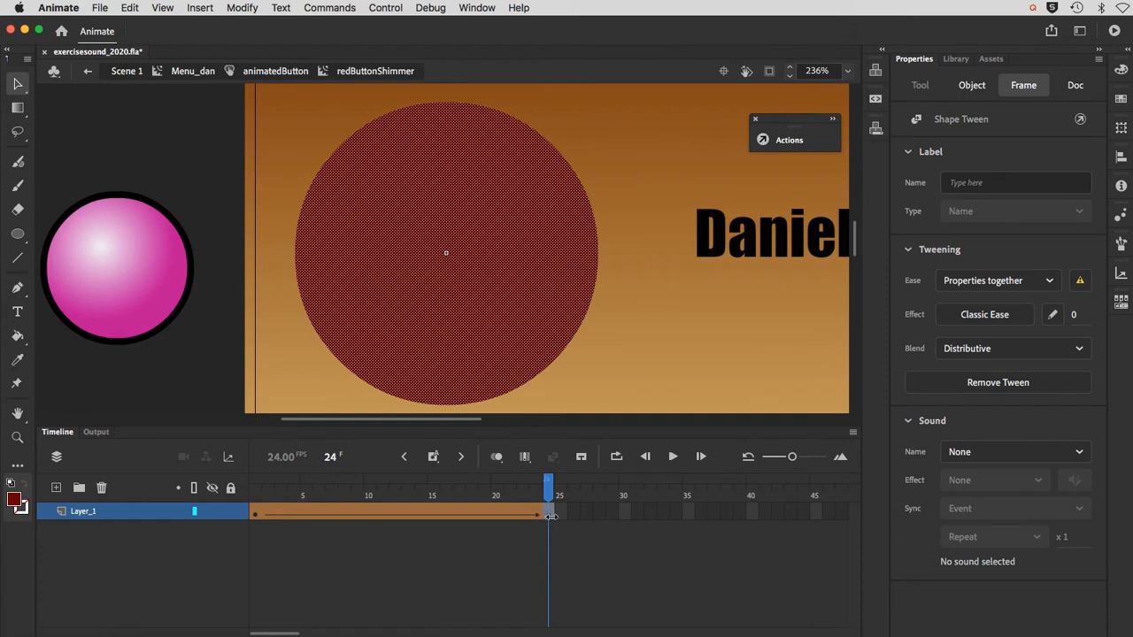
Step: Extend the shape tween in redButtonShimmer by moving its end keyframe to frame 40
left_click(619, 541)
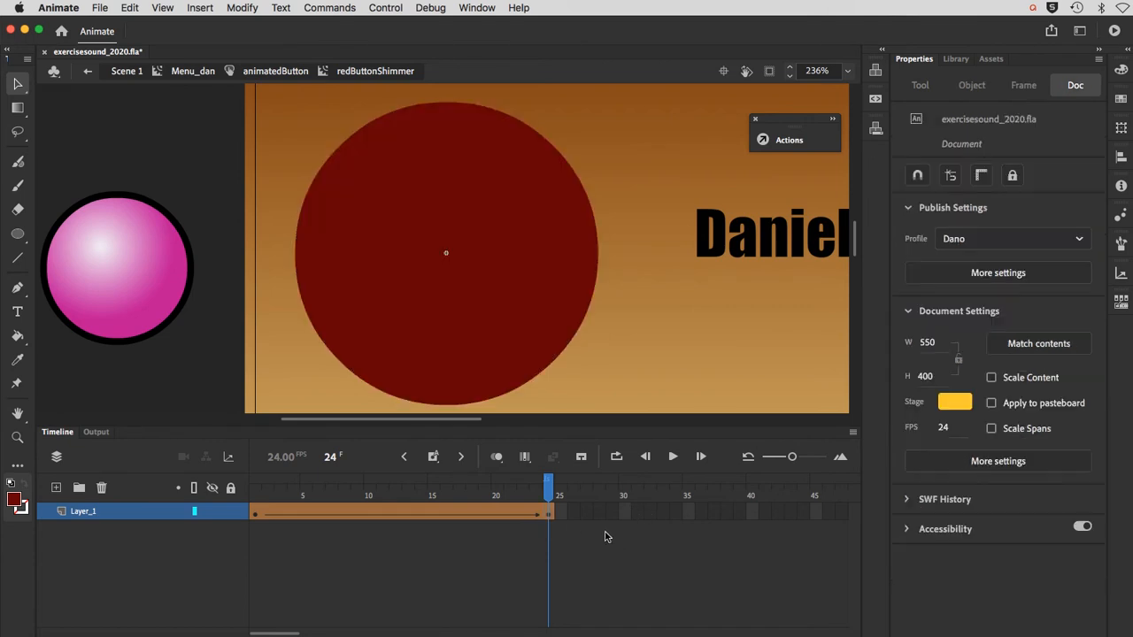
left_click(551, 513)
left_click_drag(550, 513, 753, 513)
left_click(751, 512)
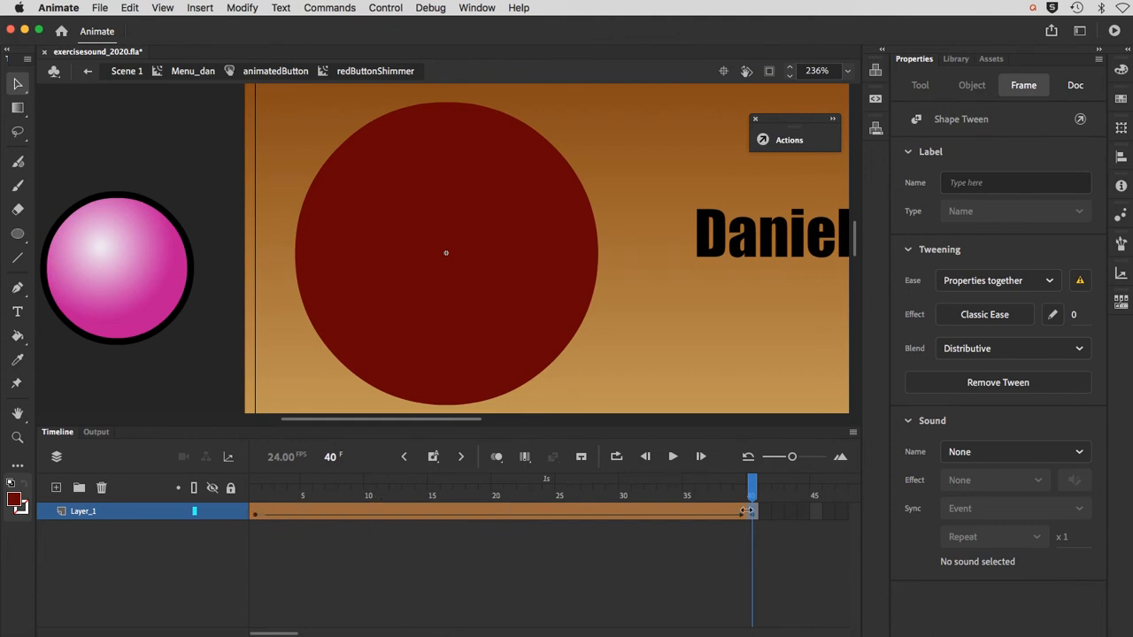
left_click(495, 512)
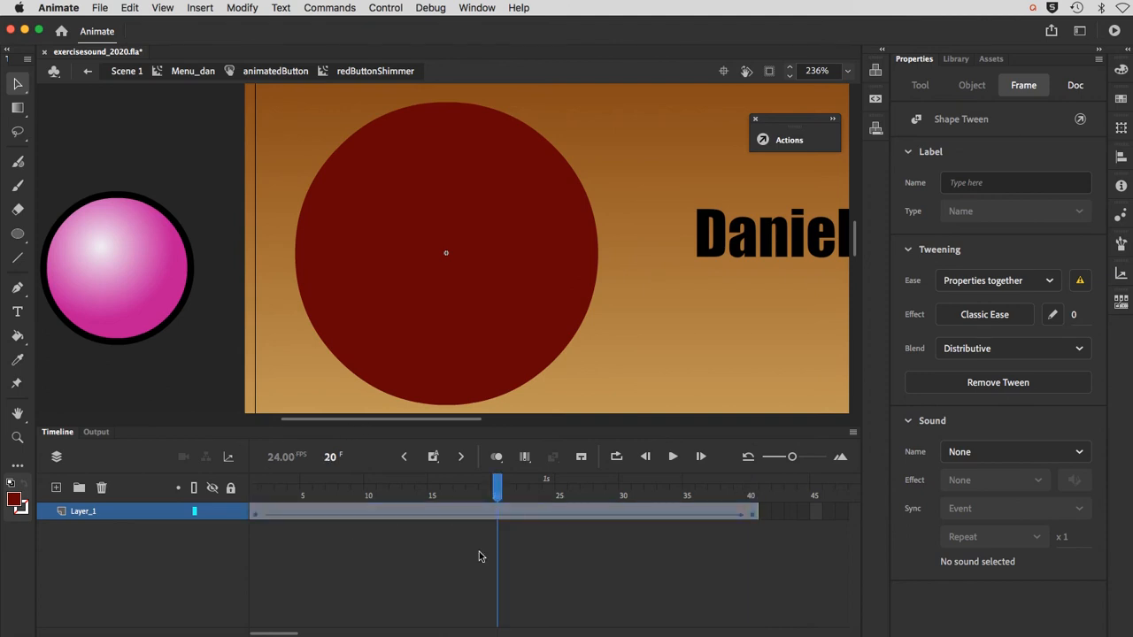
key("F6")
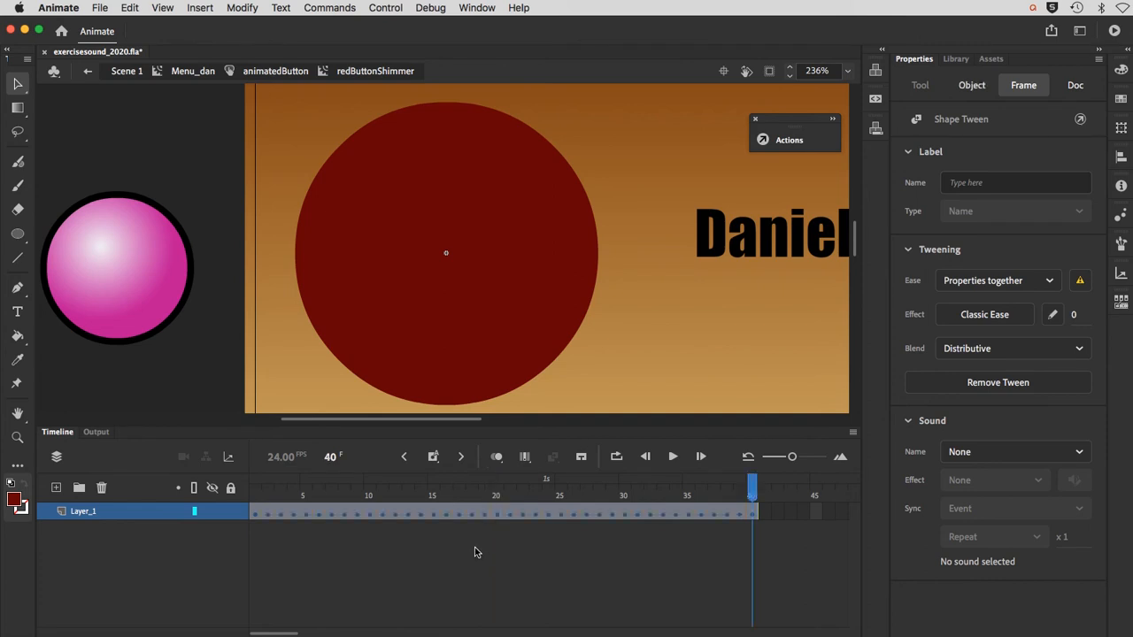
key("super+z")
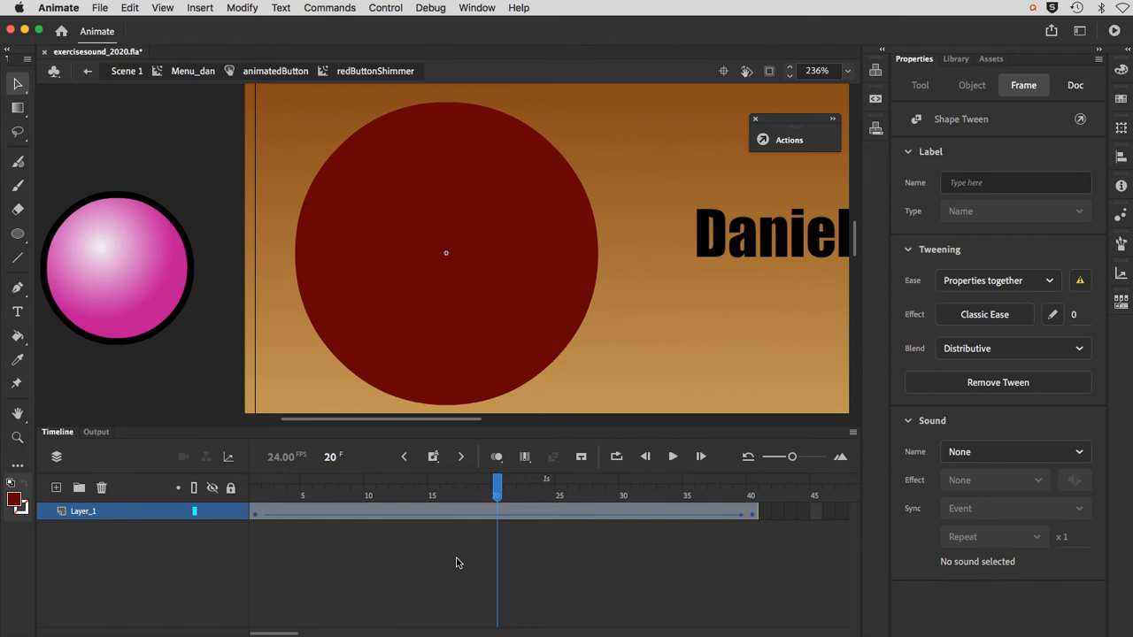
left_click(457, 563)
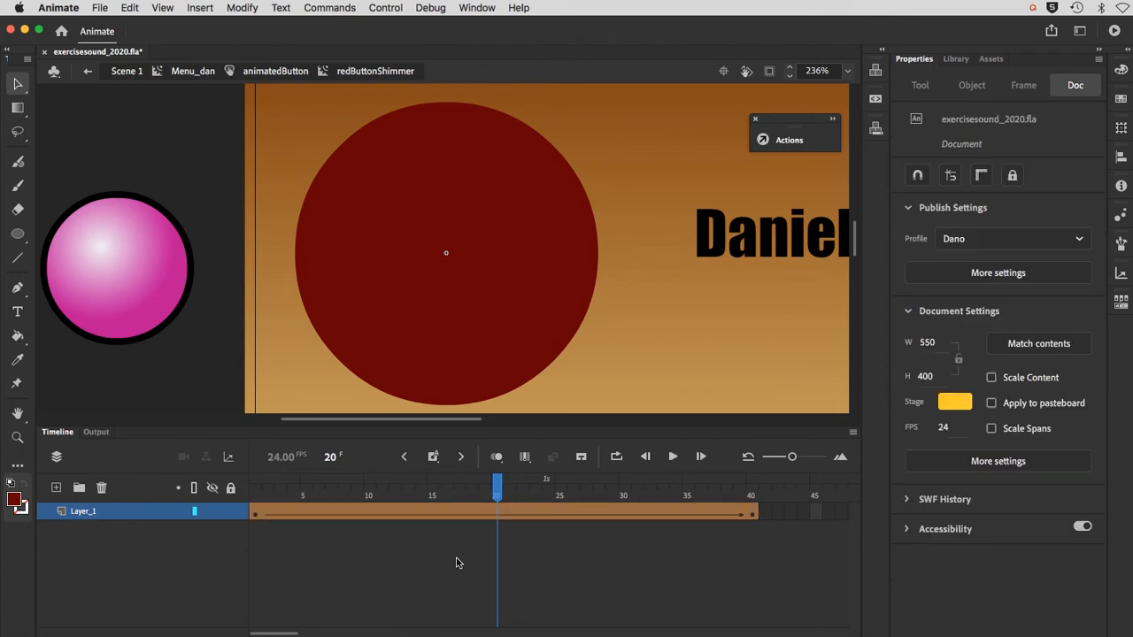
Step: Insert a keyframe at frame 20 of the shape tween and set its circle's fill to light red E65757
left_click(493, 513)
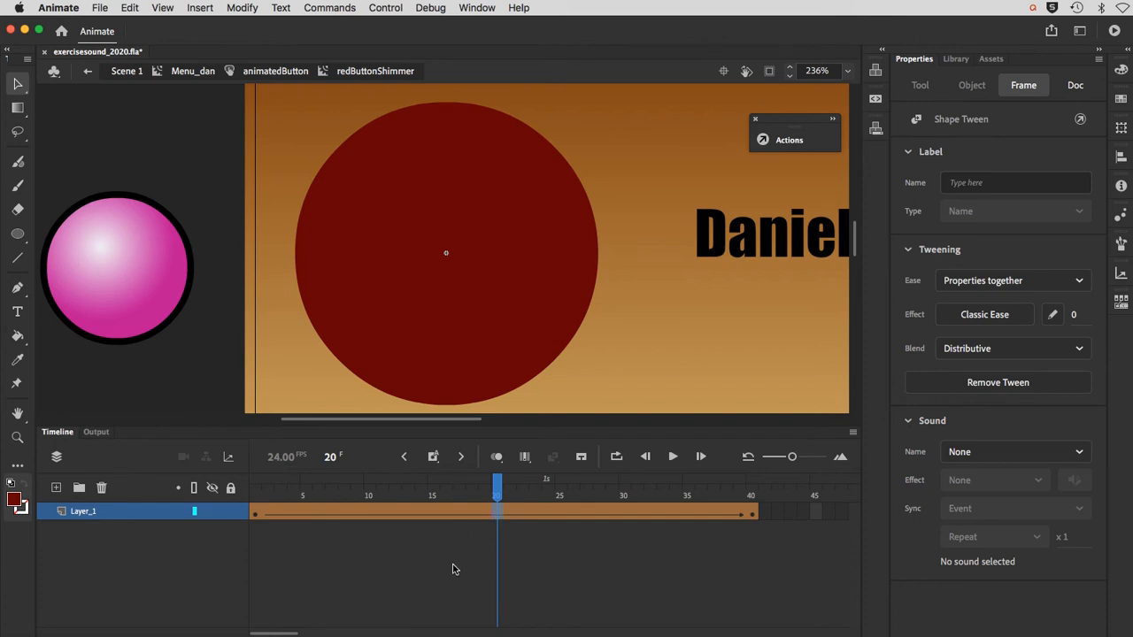
key("F6")
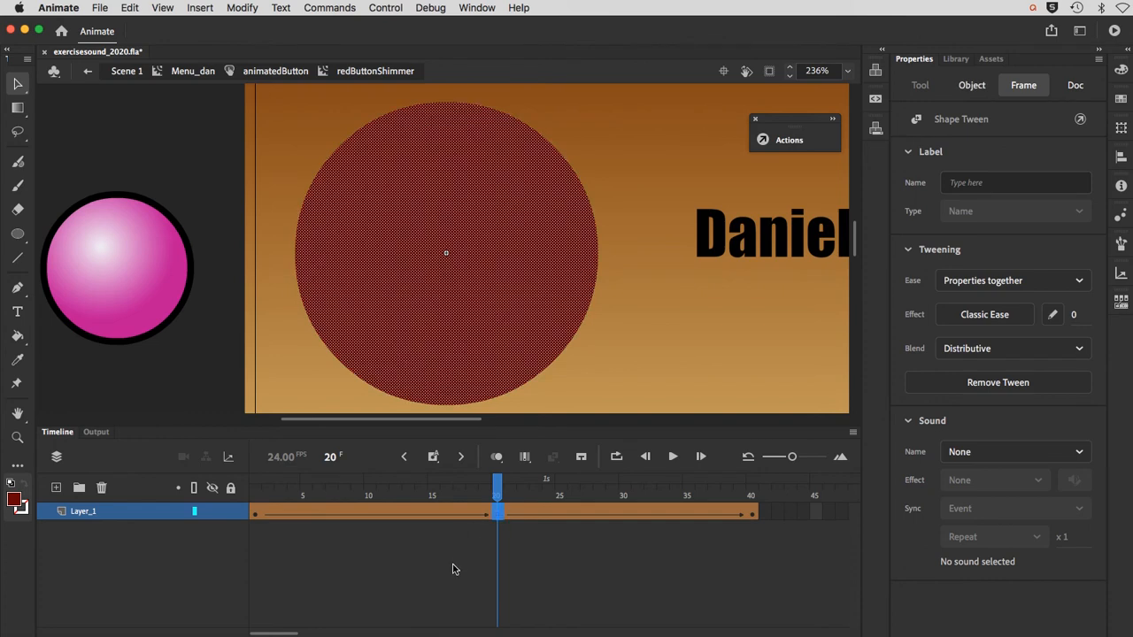
left_click(398, 322)
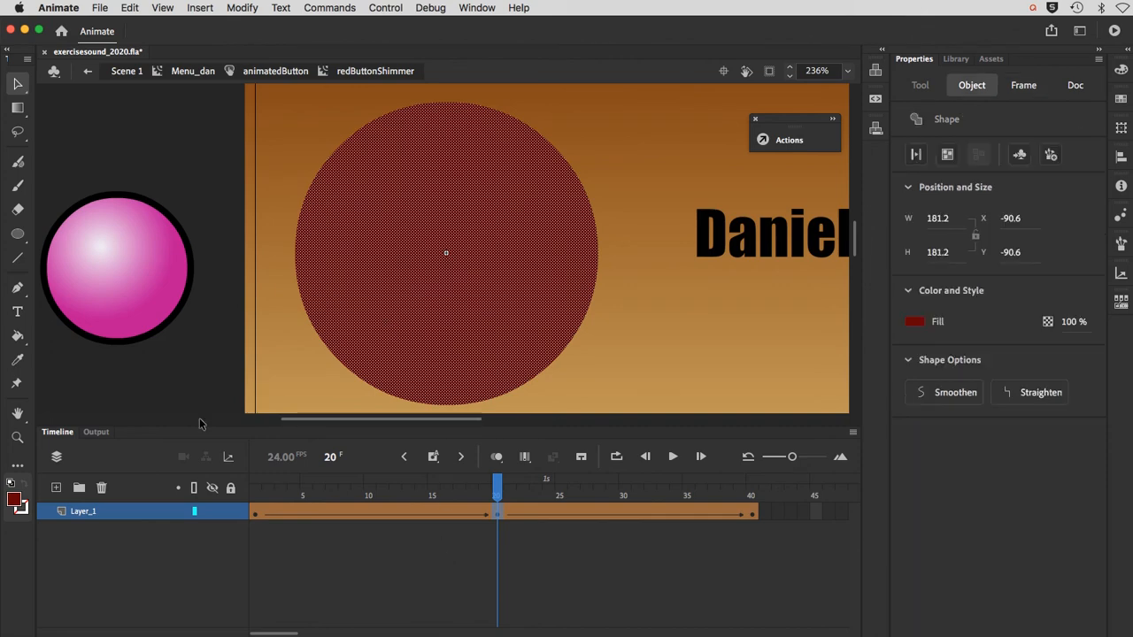
left_click(16, 501)
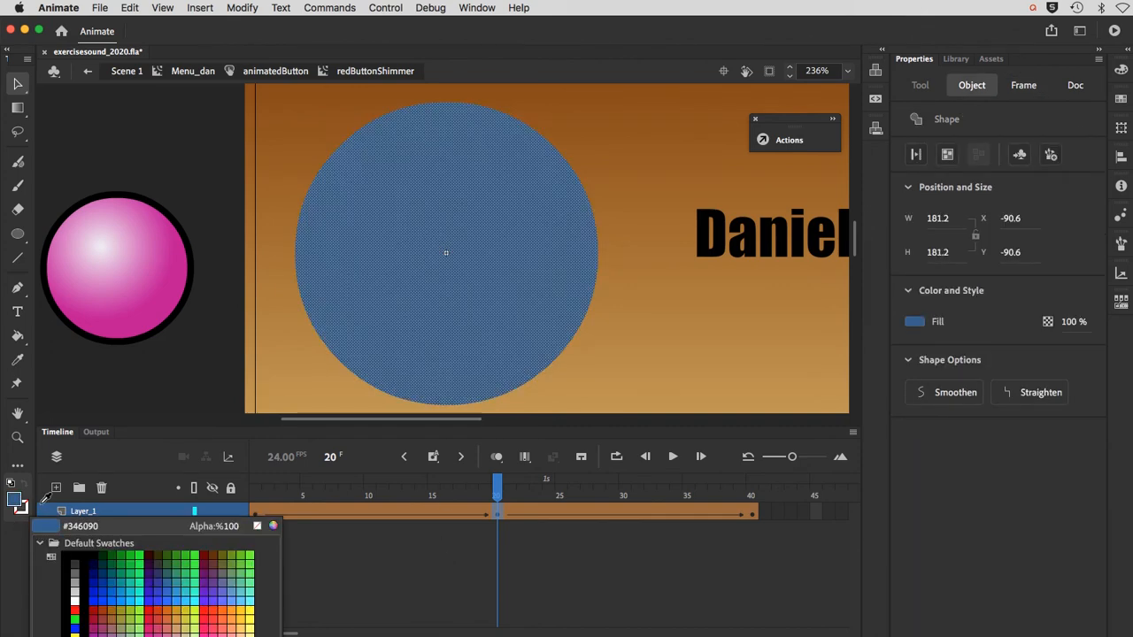
left_click(16, 502)
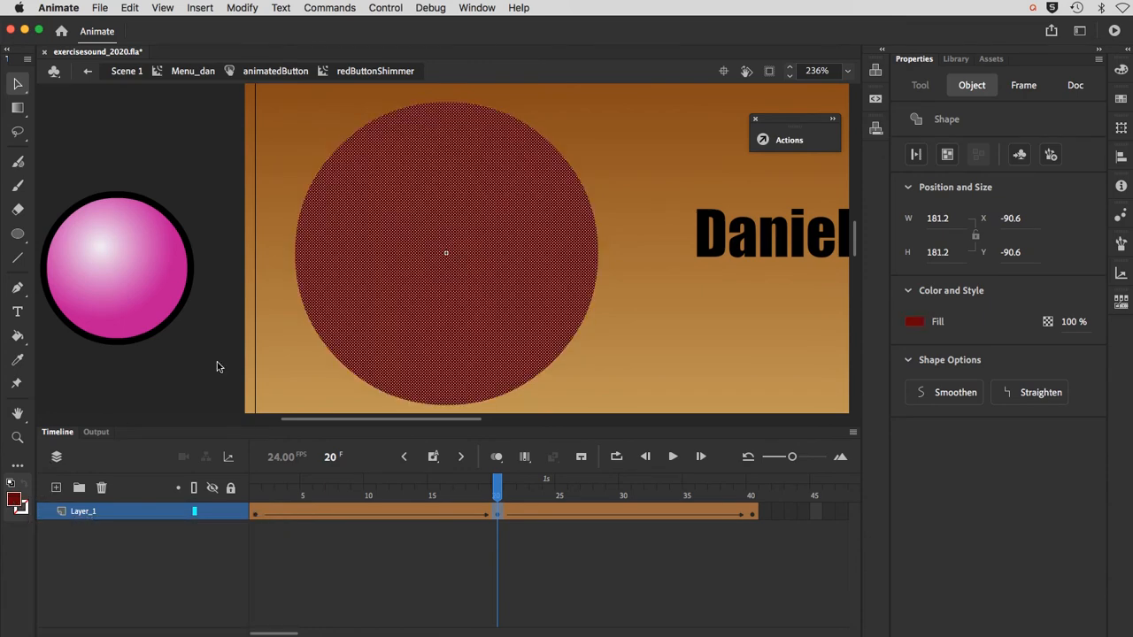
left_click(1118, 73)
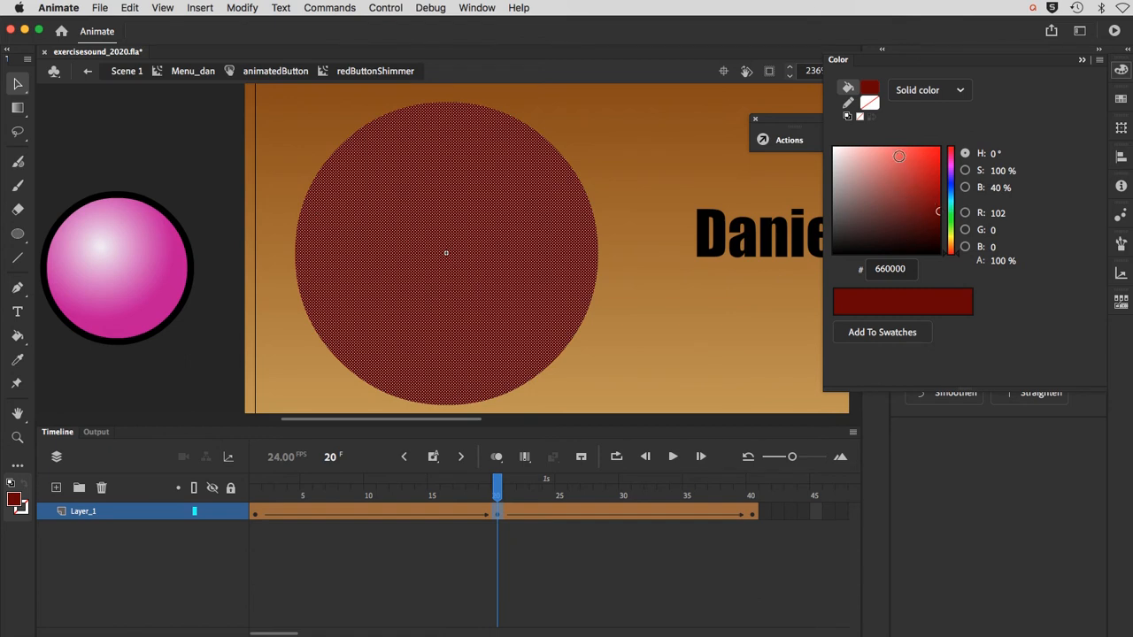
left_click(898, 157)
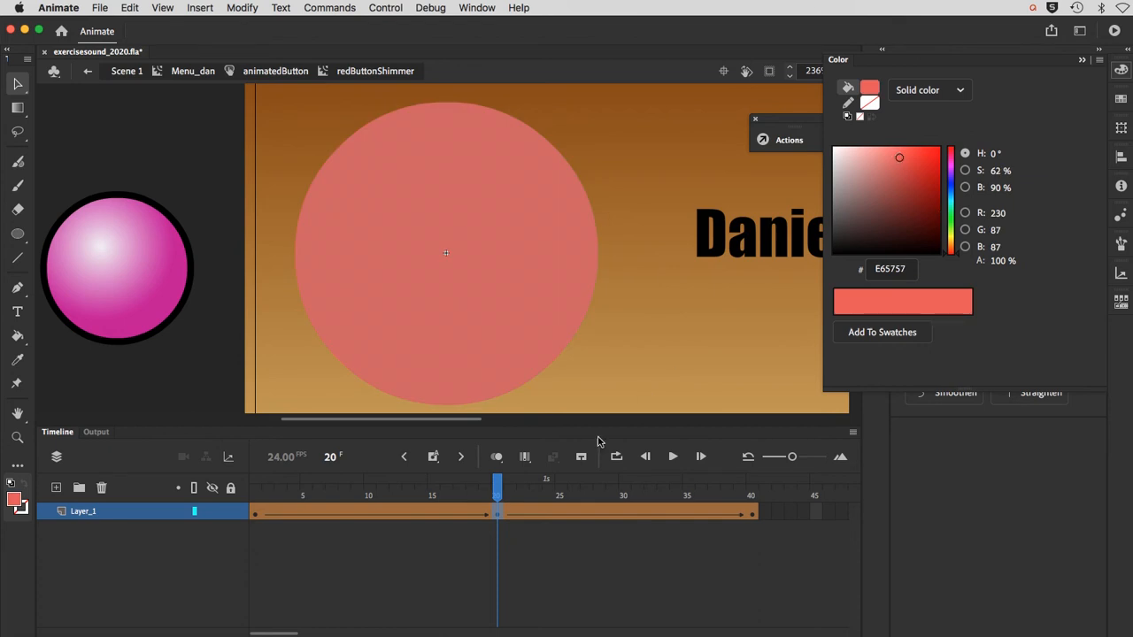
Step: Scrub through the redButtonShimmer frames to preview the colour tween
left_click_drag(497, 489, 753, 489)
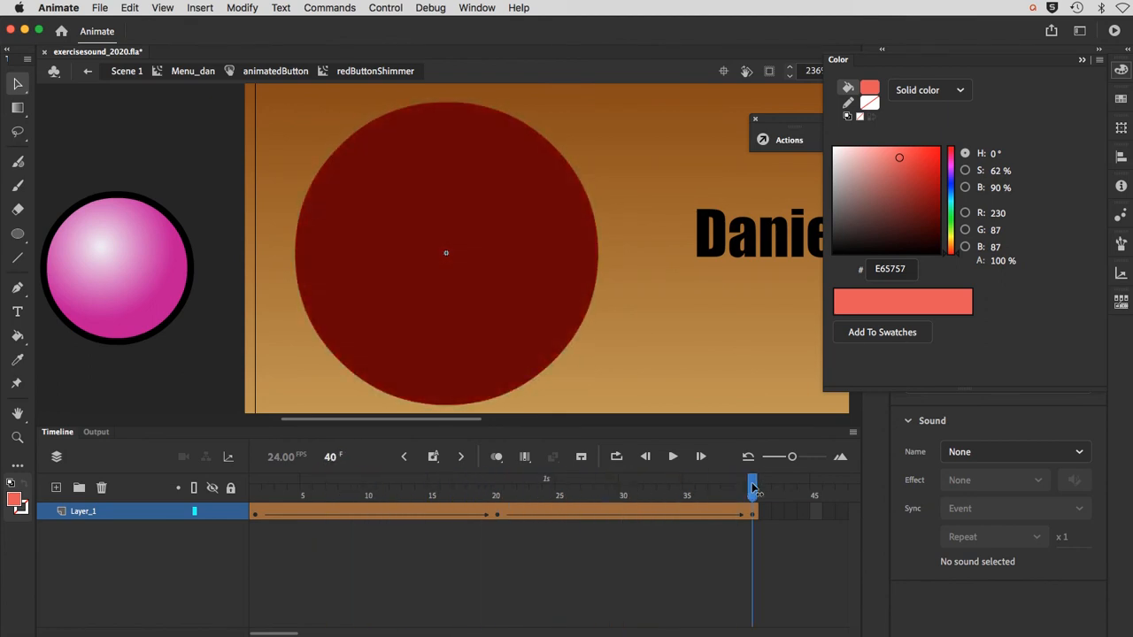
left_click(257, 492)
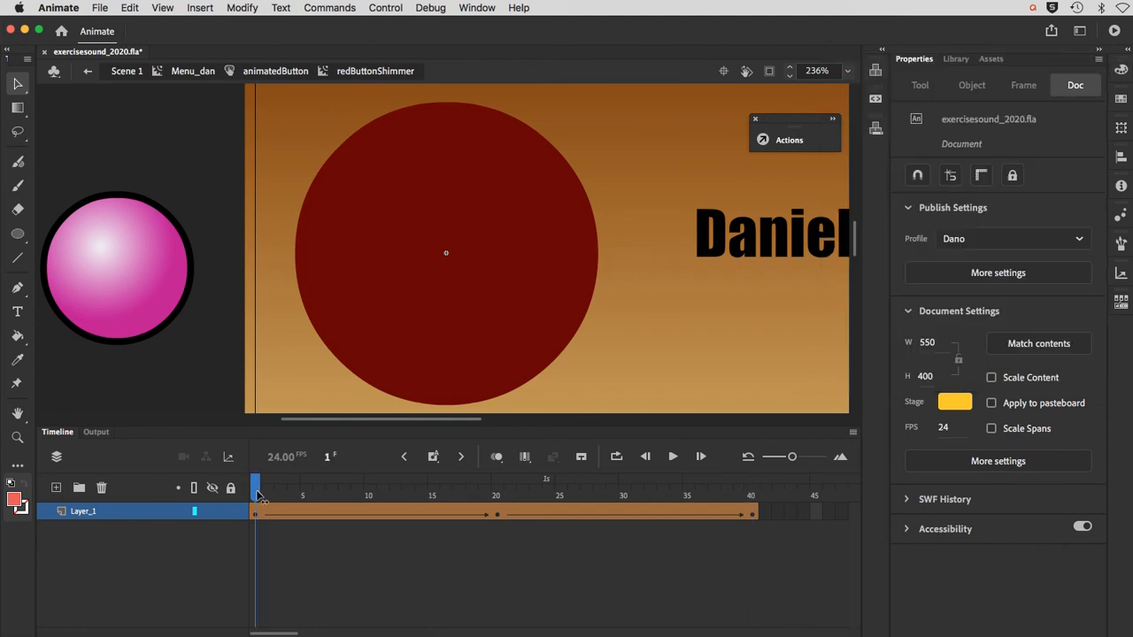
left_click_drag(257, 495, 652, 502)
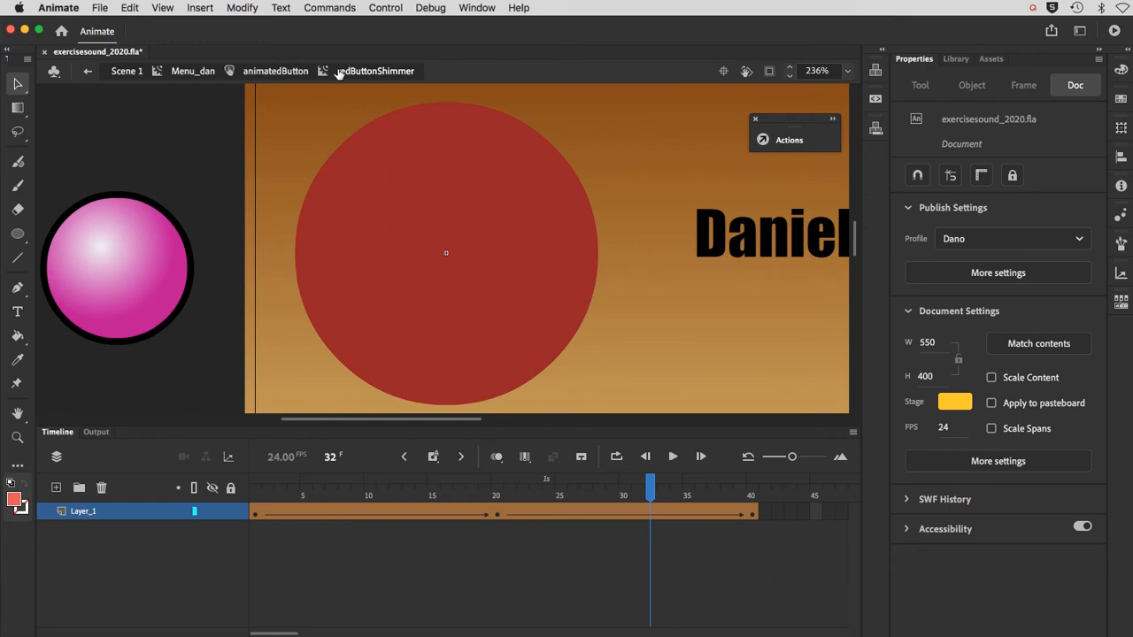
Step: Return to Menu_dan and send the animatedButton instance to the back, behind the other buttons
left_click(192, 74)
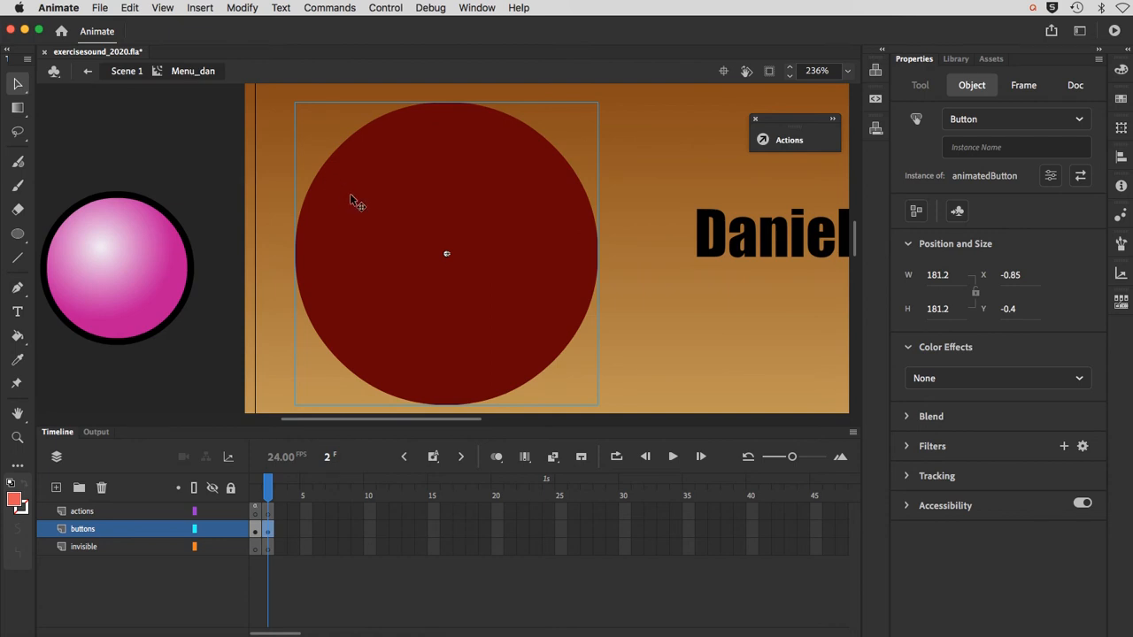
left_click(243, 11)
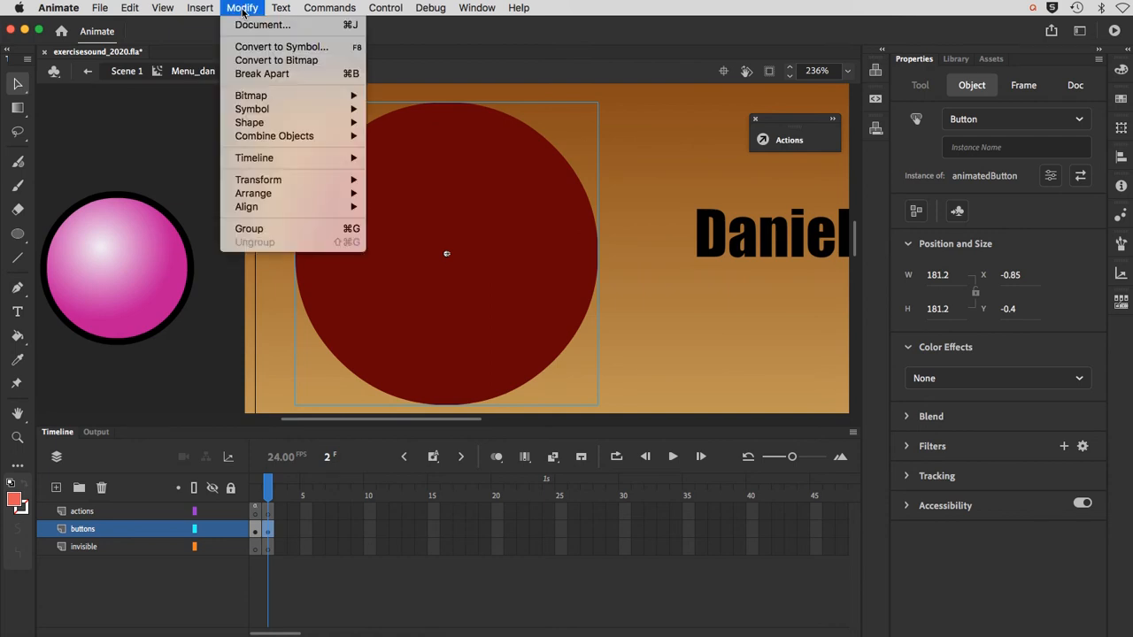
mouse_move(272, 196)
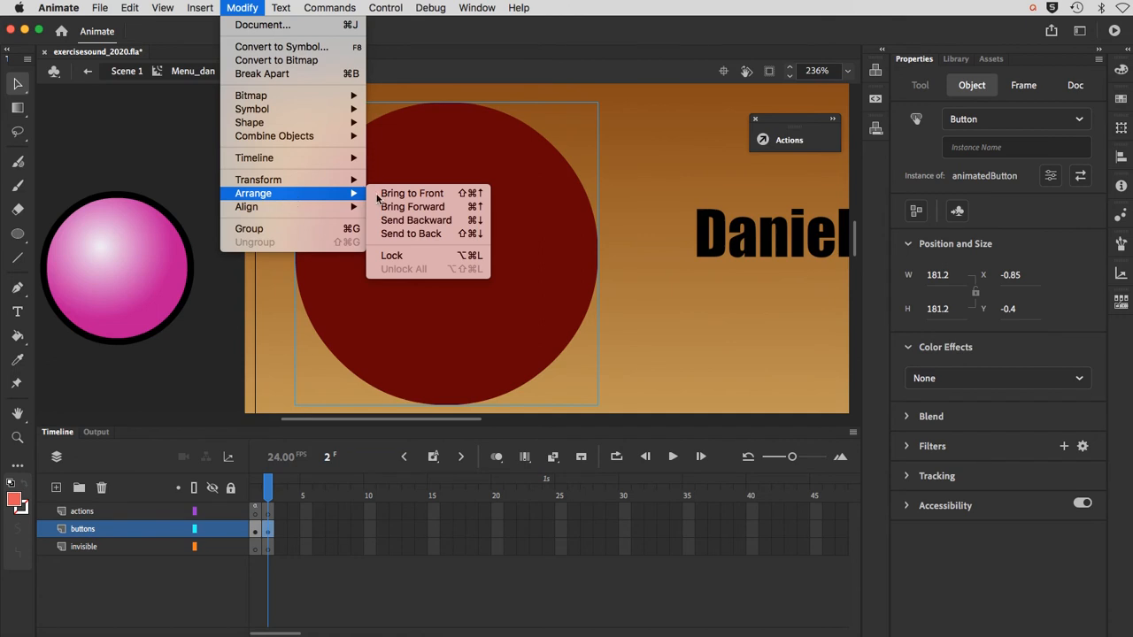
left_click(410, 233)
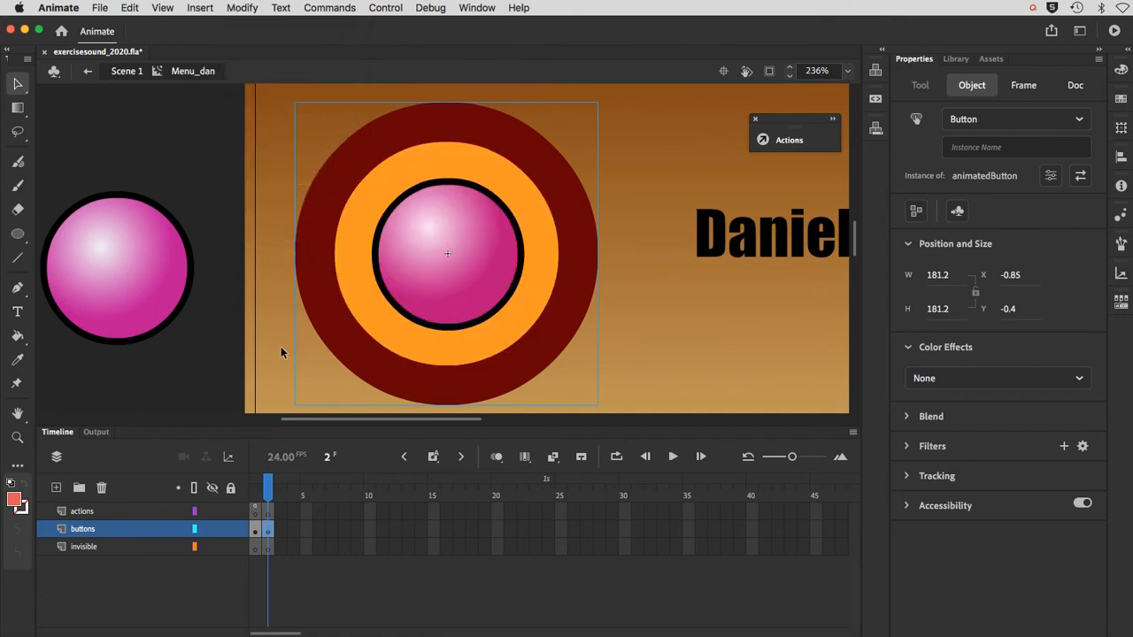
left_click(280, 347)
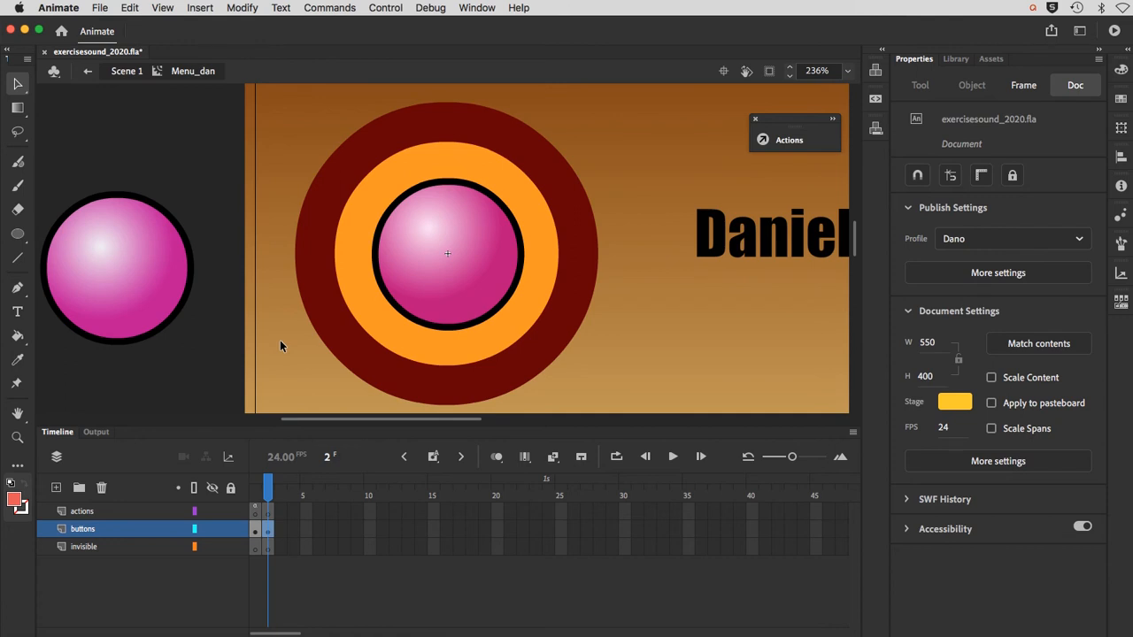
Step: Save the exercisesound_2020.fla document
key("super+minus")
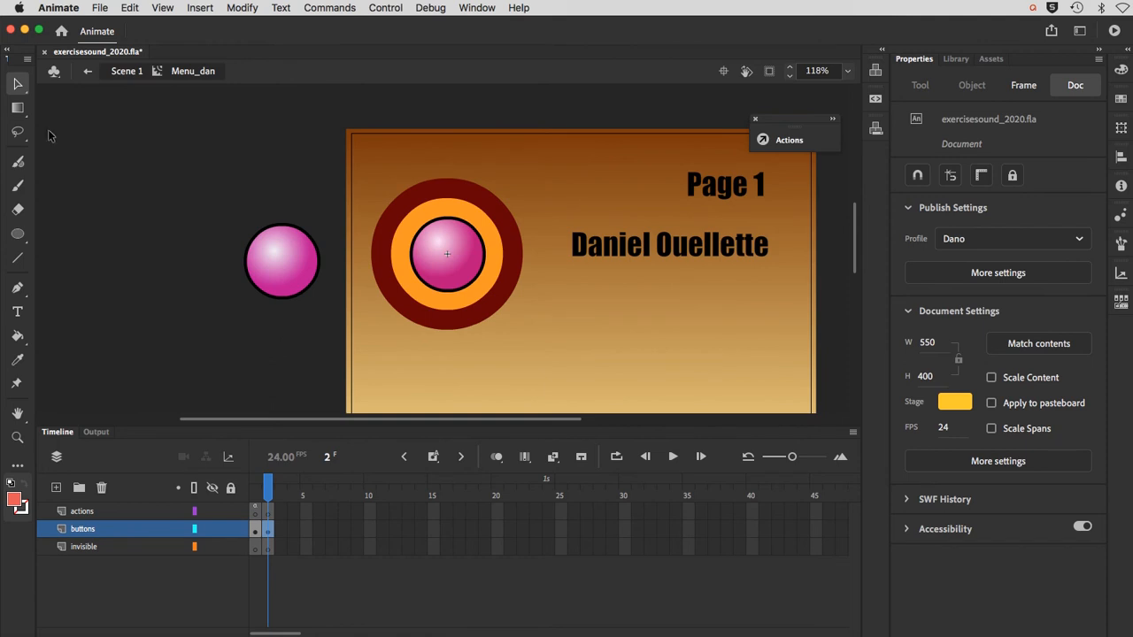
left_click(97, 8)
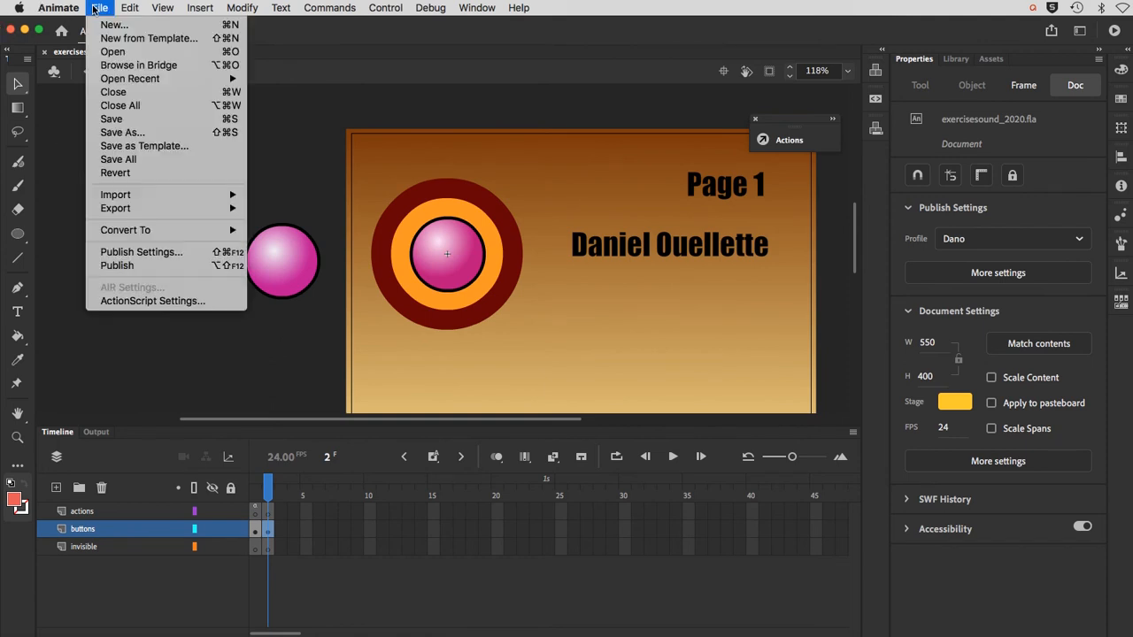
left_click(113, 119)
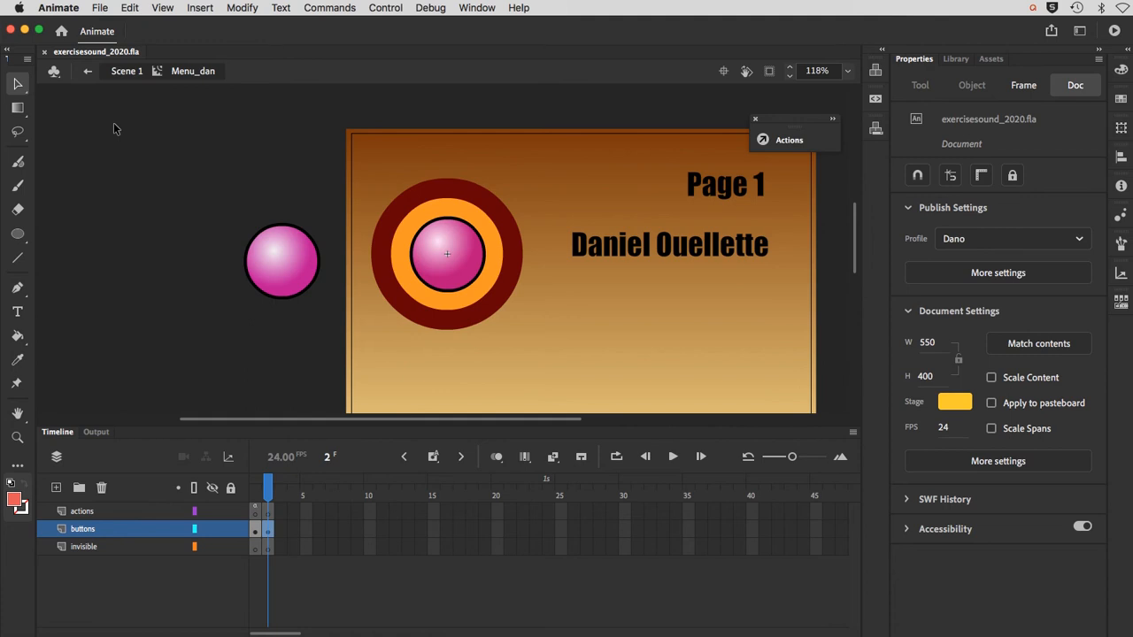
Step: Draw a light red circle about 242 px wide with the Oval tool, centred on the menu rings in the buttons layer
left_click(19, 236)
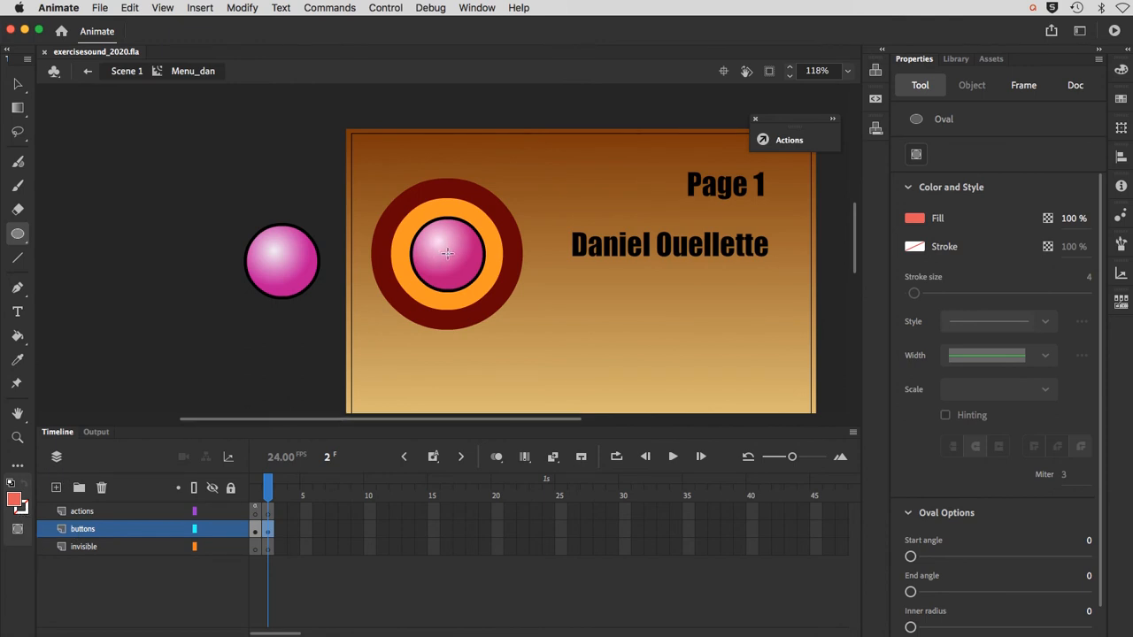
left_click_drag(447, 254, 469, 274)
left_click_drag(514, 326, 539, 355)
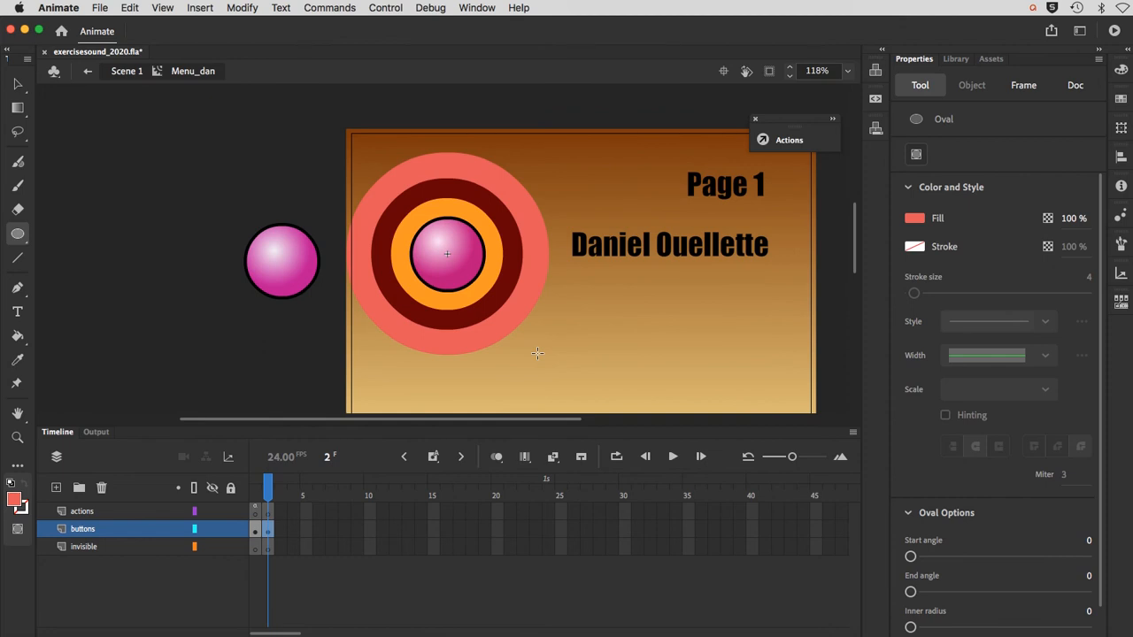
Step: Start converting the new light red circle to a symbol, with Button as its type
left_click(24, 83)
left_click(363, 307)
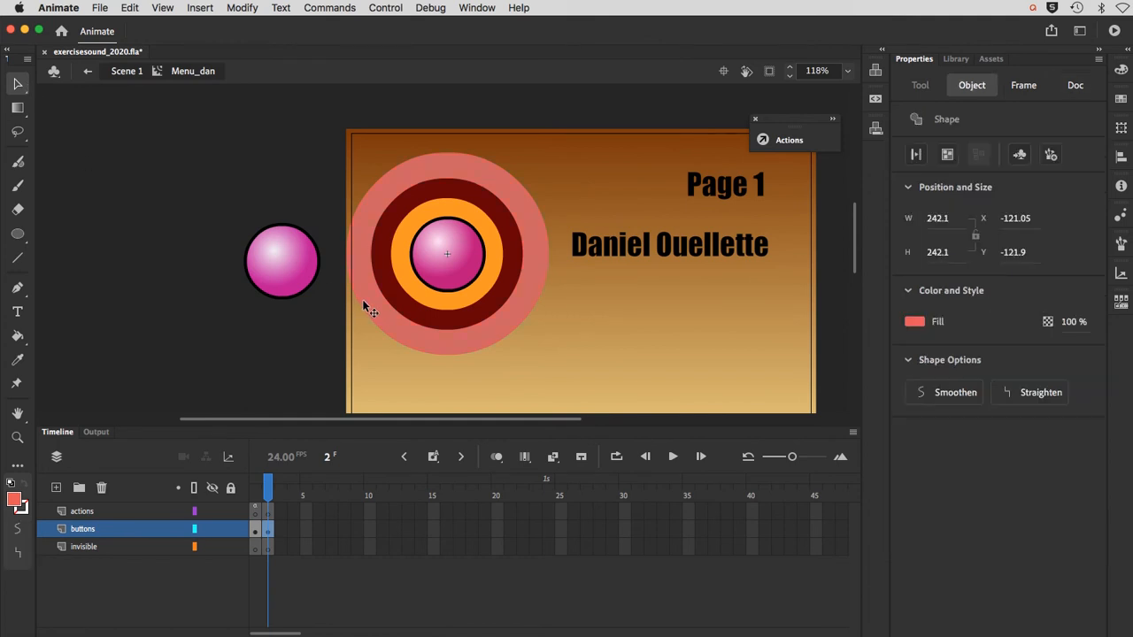
left_click(241, 7)
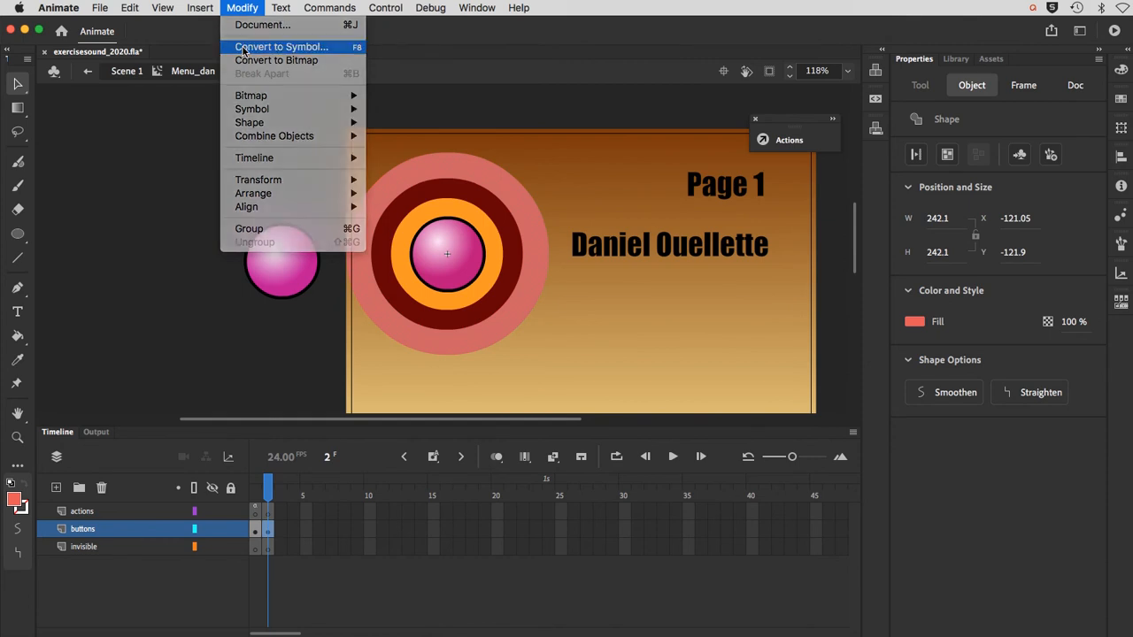
left_click(243, 50)
left_click(458, 252)
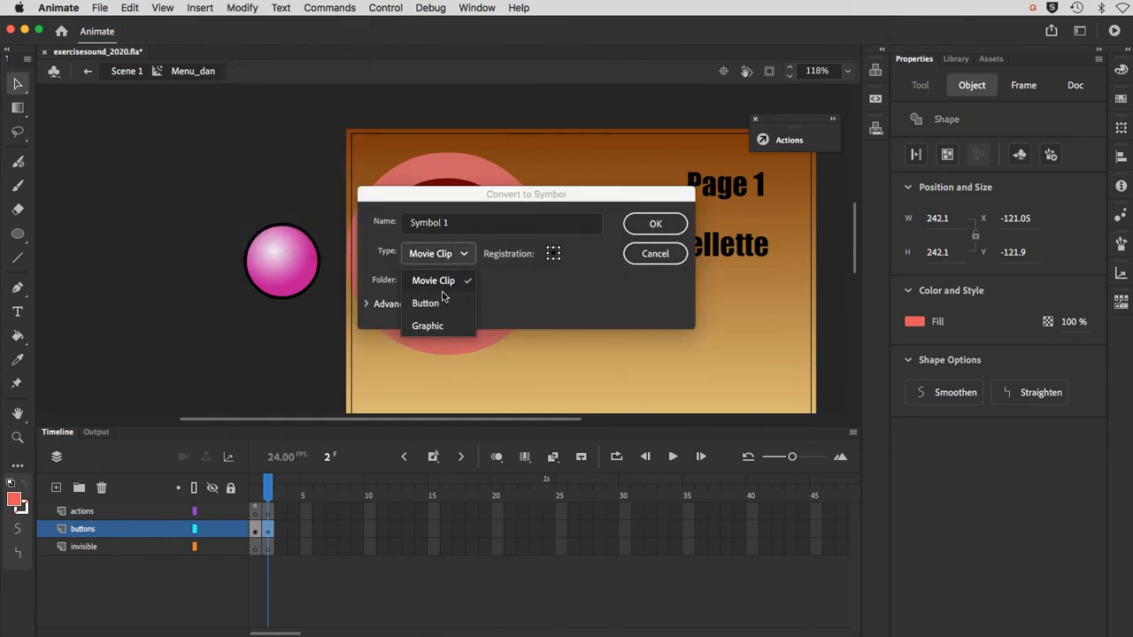
left_click(444, 301)
Step: Name the new button symbol invisible_menu and create it
left_click(457, 225)
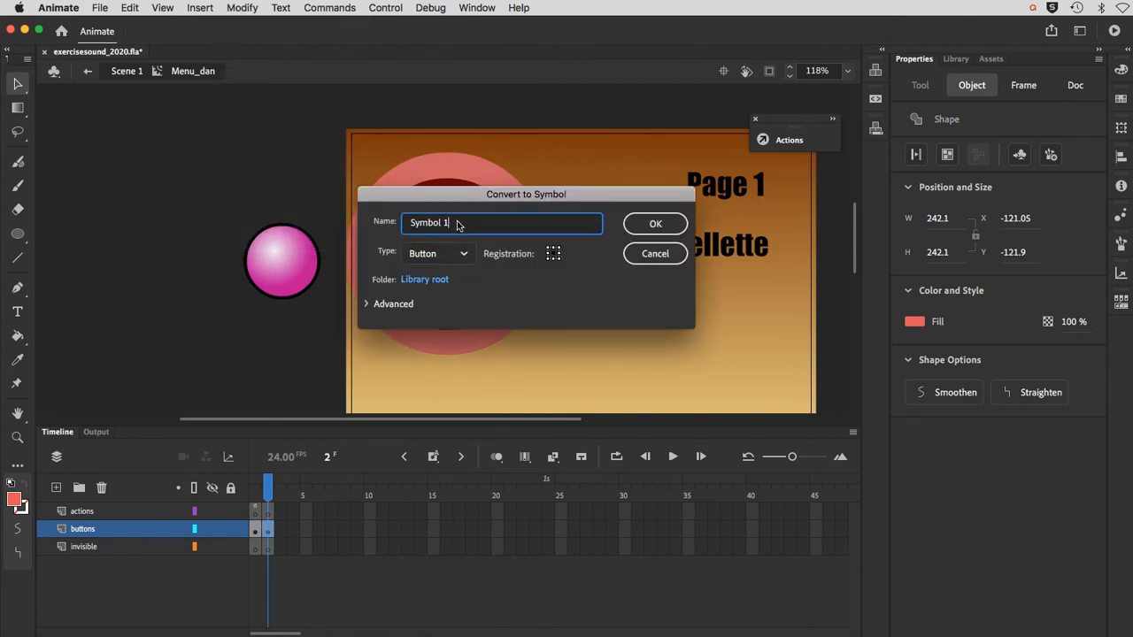
left_click_drag(458, 226, 376, 219)
key("BackSpace")
type("invisible")
key("Return")
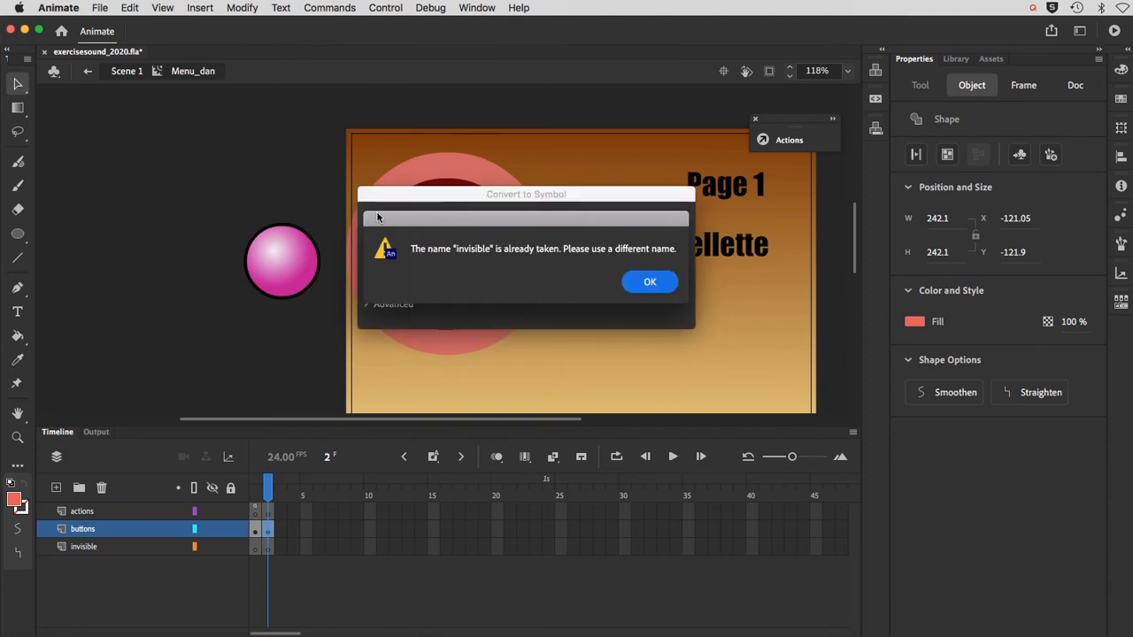
left_click(649, 283)
left_click(469, 224)
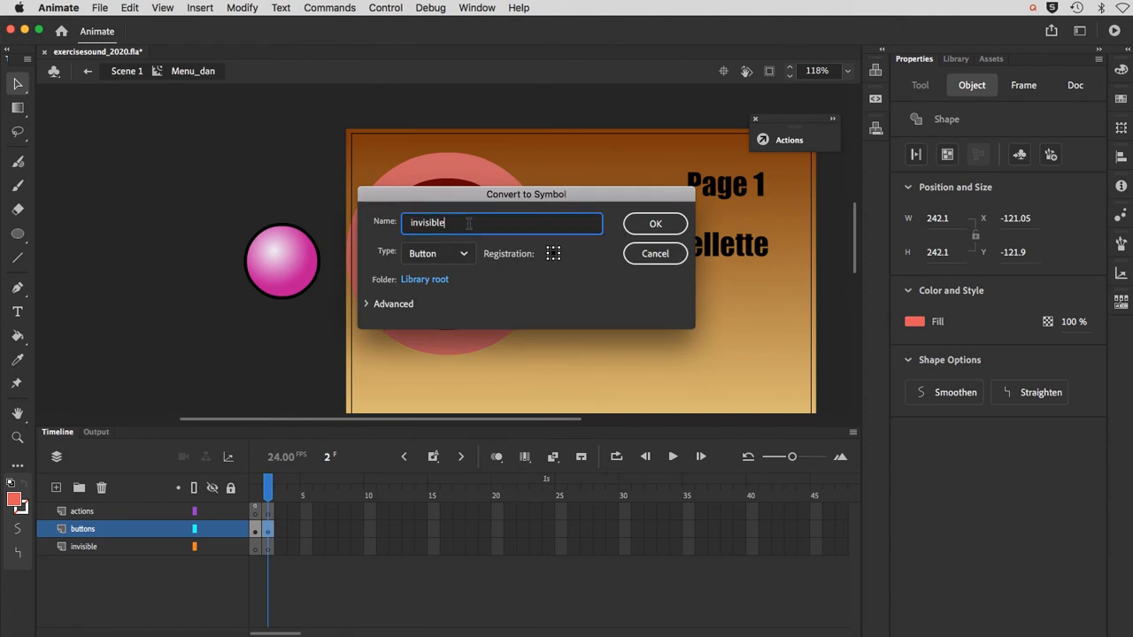
type("_menu")
left_click(638, 232)
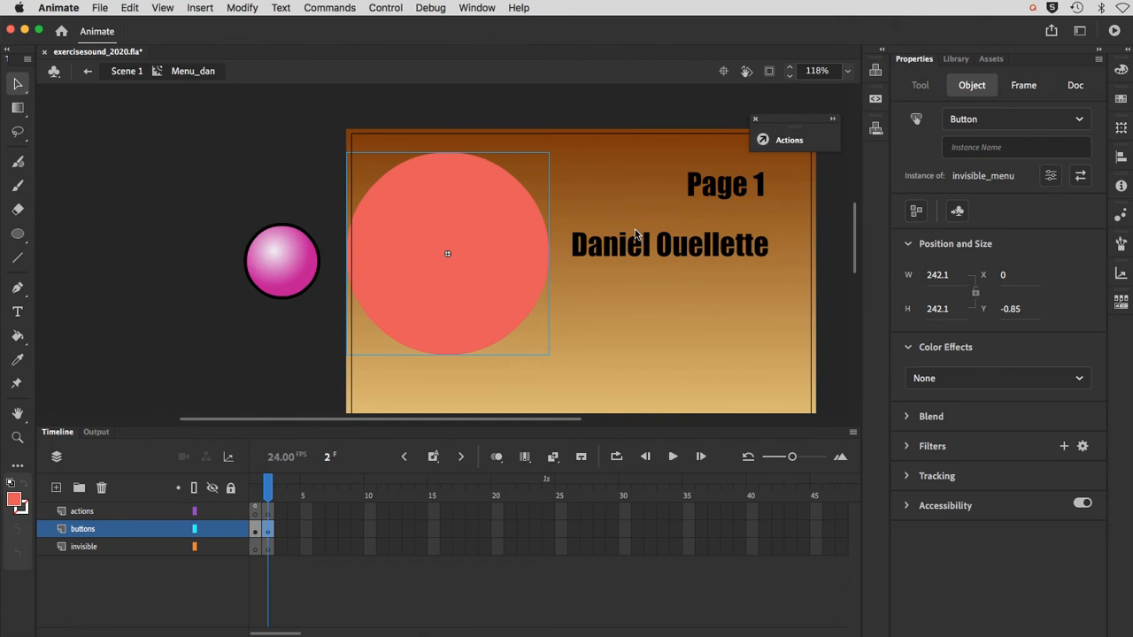
Step: Open invisible_menu for editing and move the circle's keyframe from the Up state to the Hit state
double_click(446, 326)
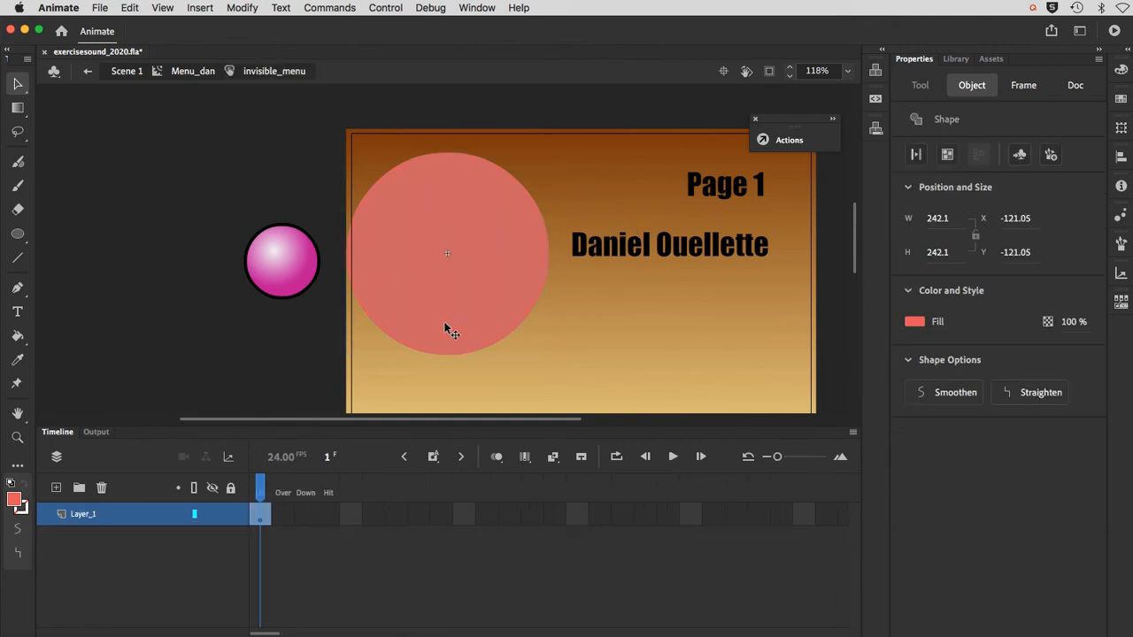
left_click(264, 516)
key("F6")
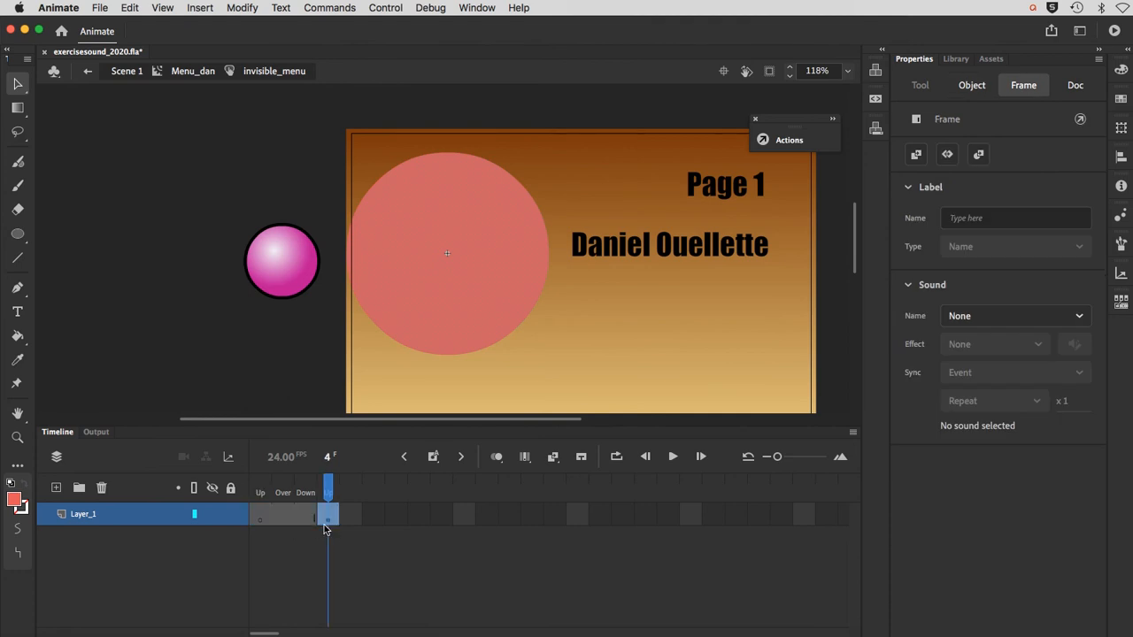
Step: Undo moving the circle's keyframe to the Hit state, retry the move and undo it again
key("super+z")
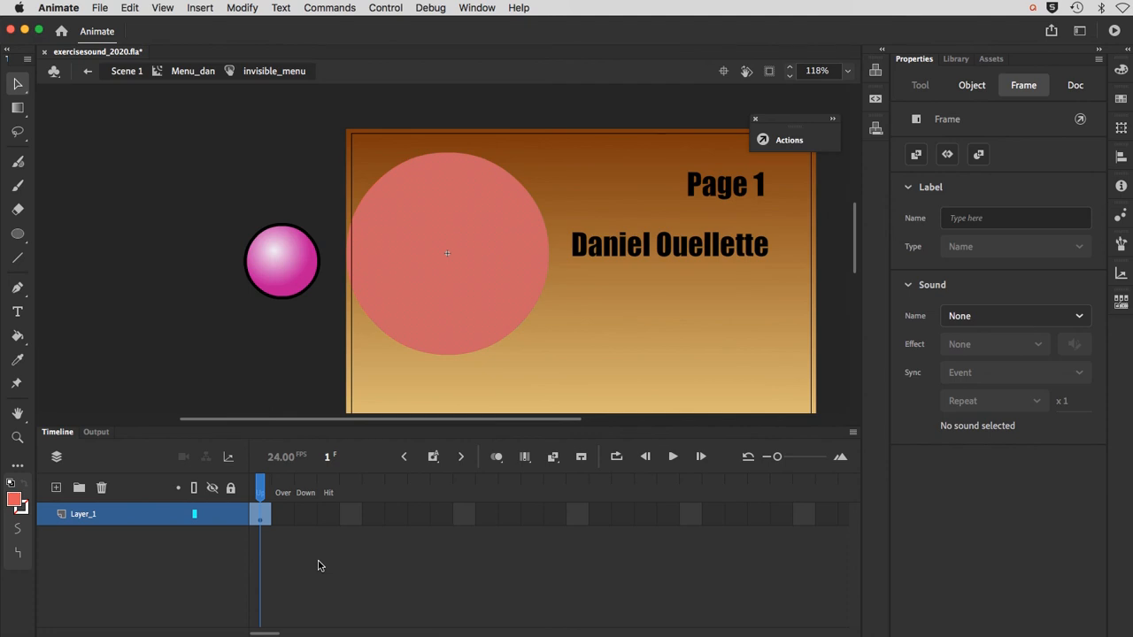
left_click(318, 565)
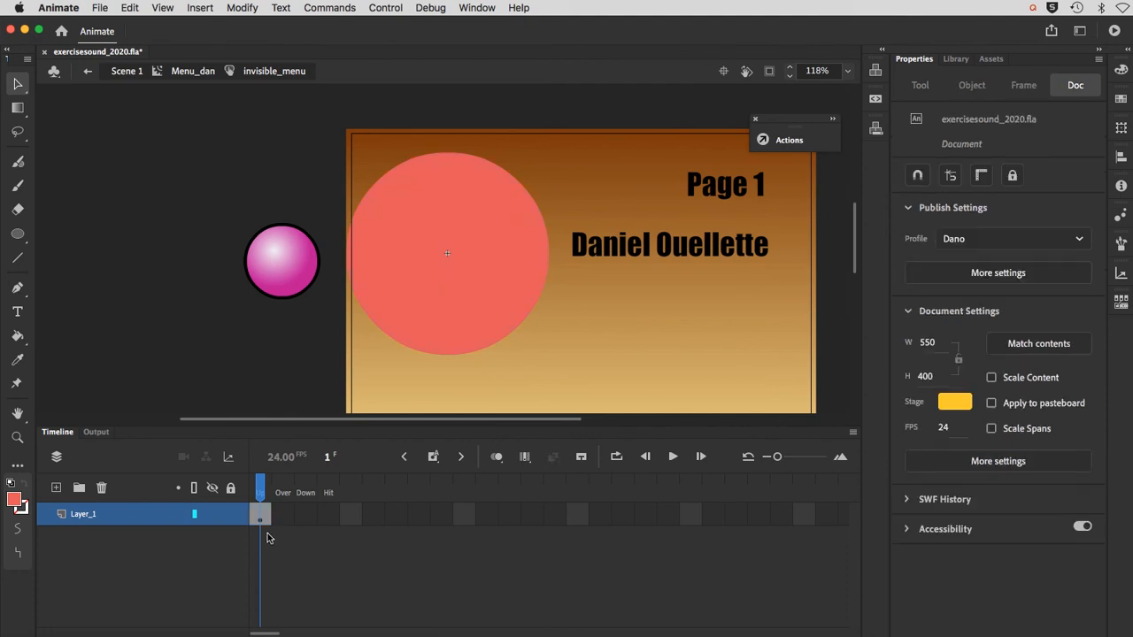
left_click_drag(262, 517, 327, 520)
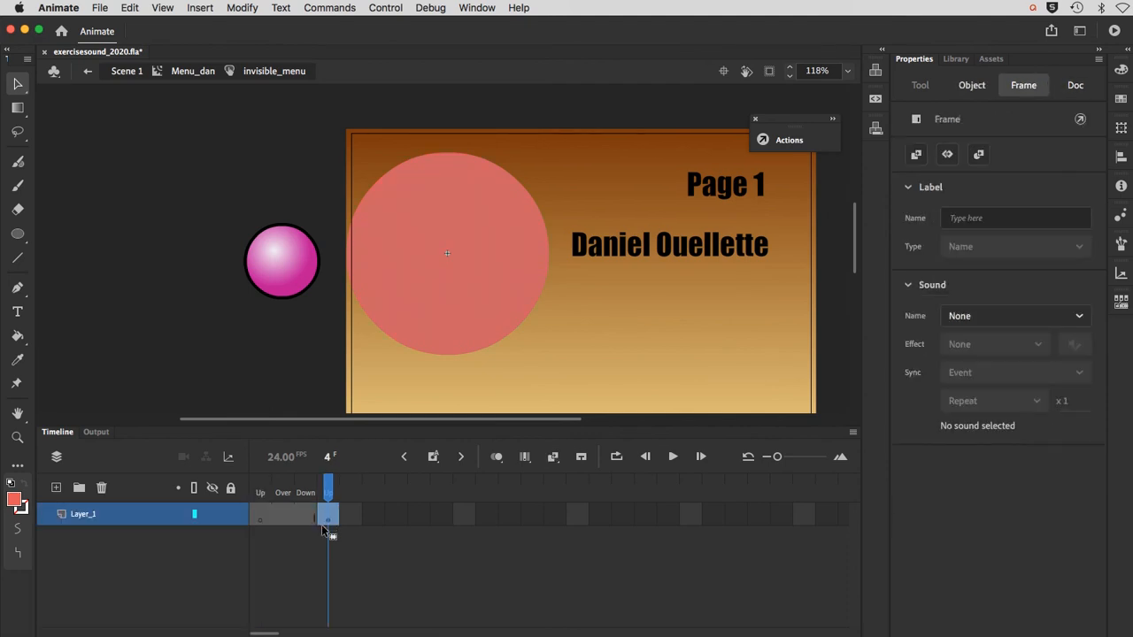
key("super+z")
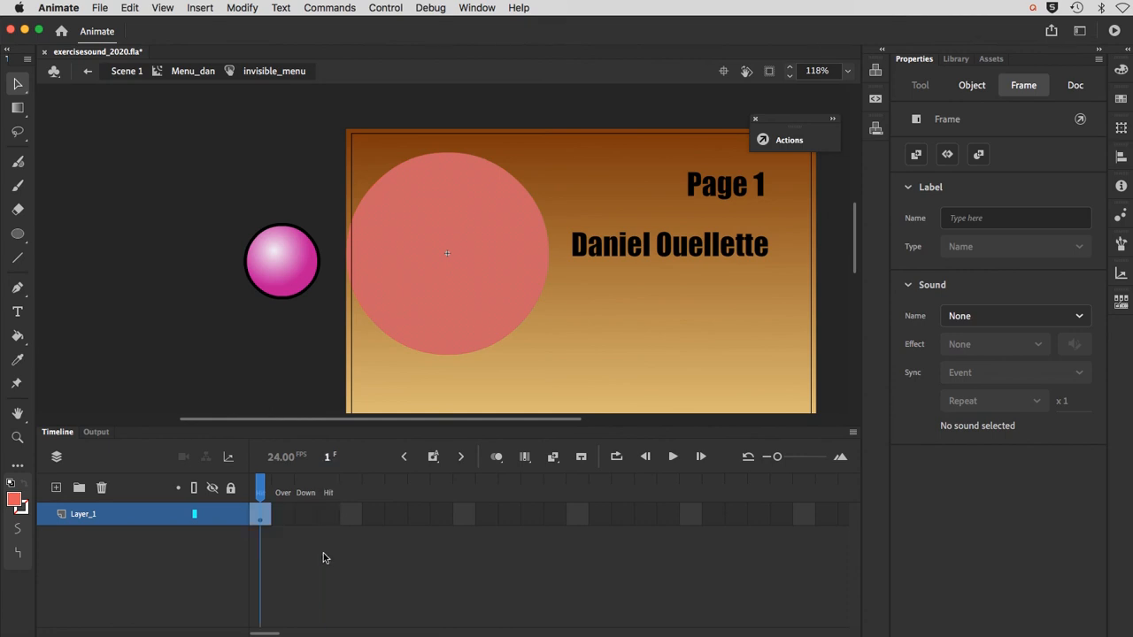
Step: Move the circle's keyframe in invisible_menu from Up to Hit and check each of the four button states
left_click(323, 552)
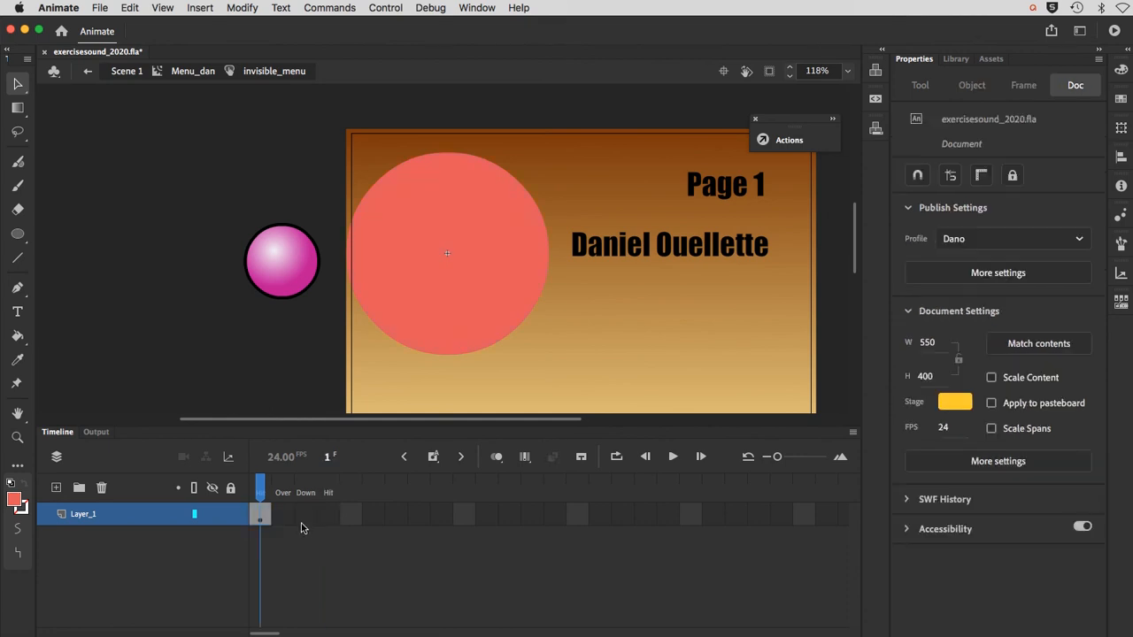
left_click(264, 517)
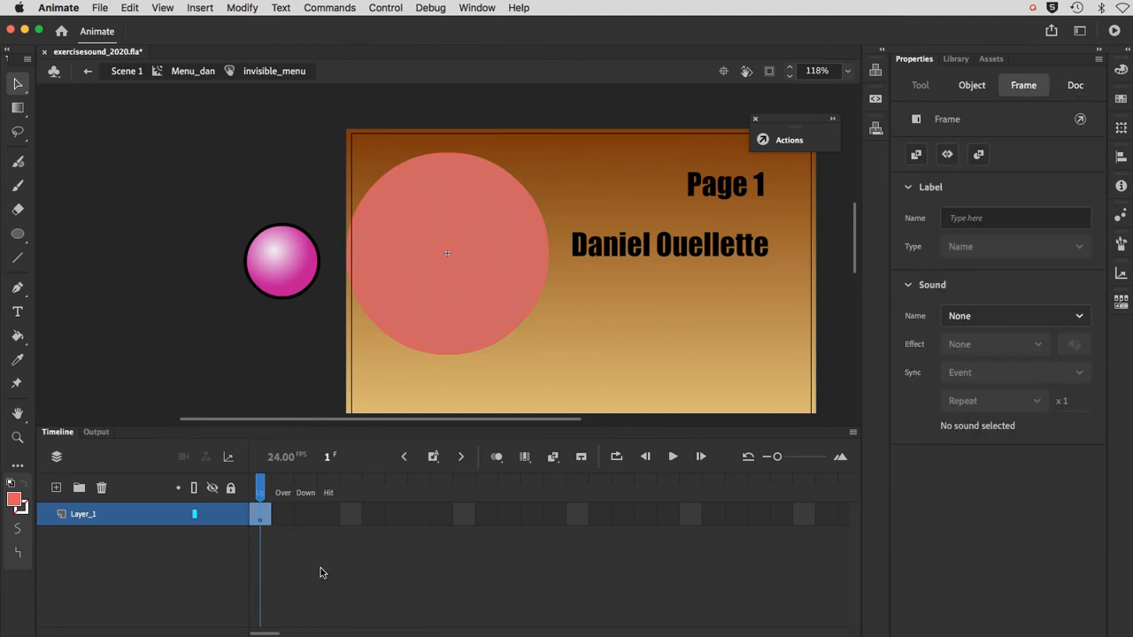
left_click_drag(259, 514, 329, 524)
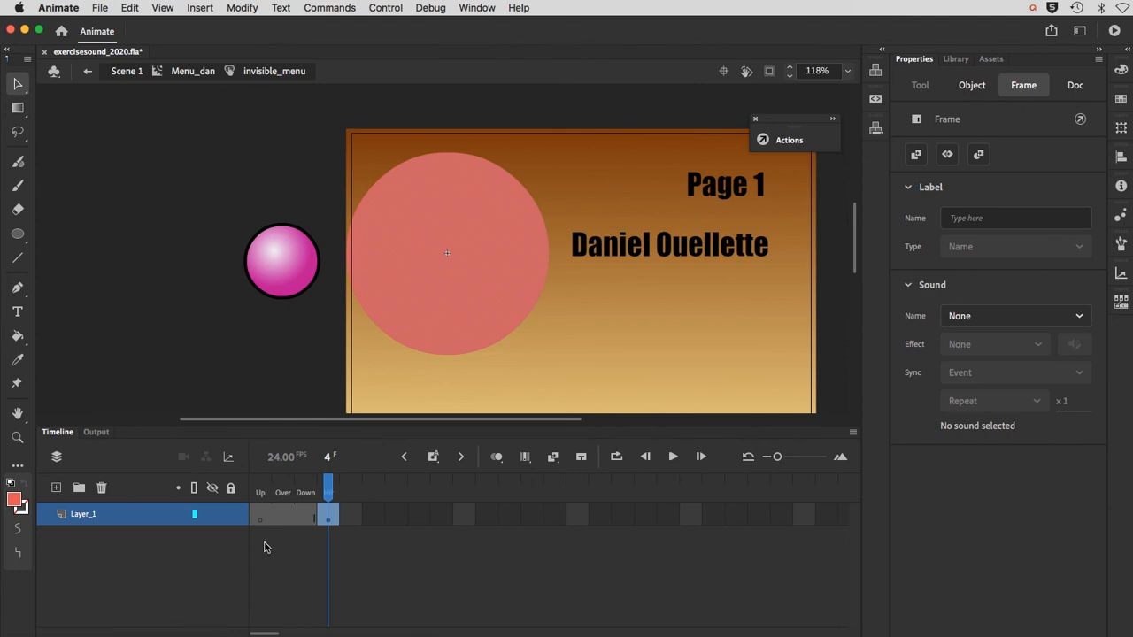
left_click(262, 489)
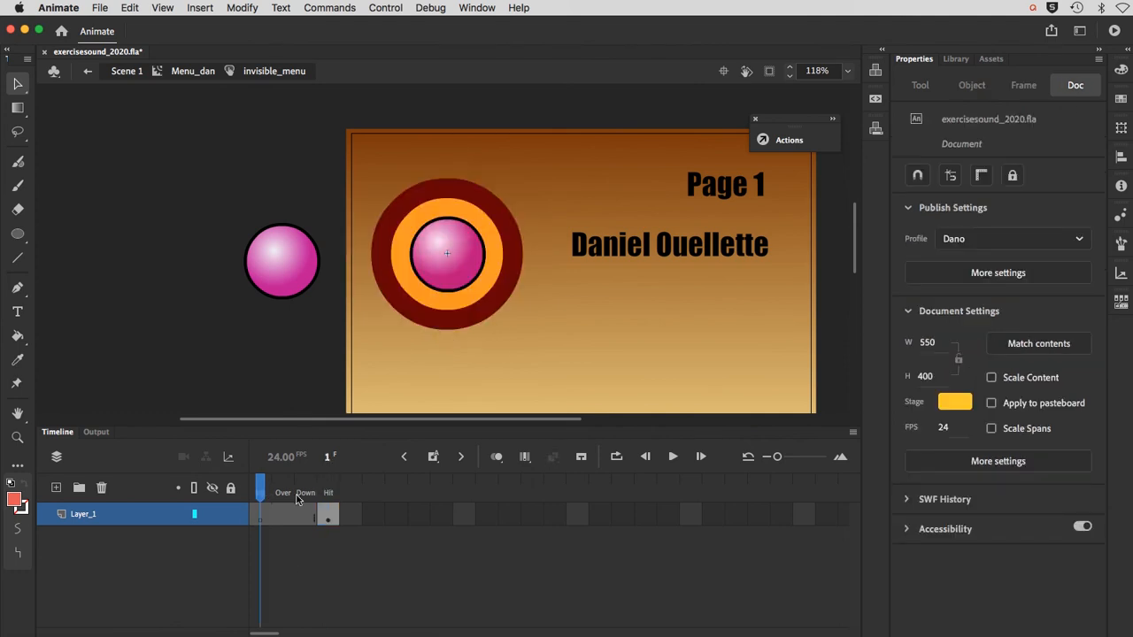
left_click(289, 491)
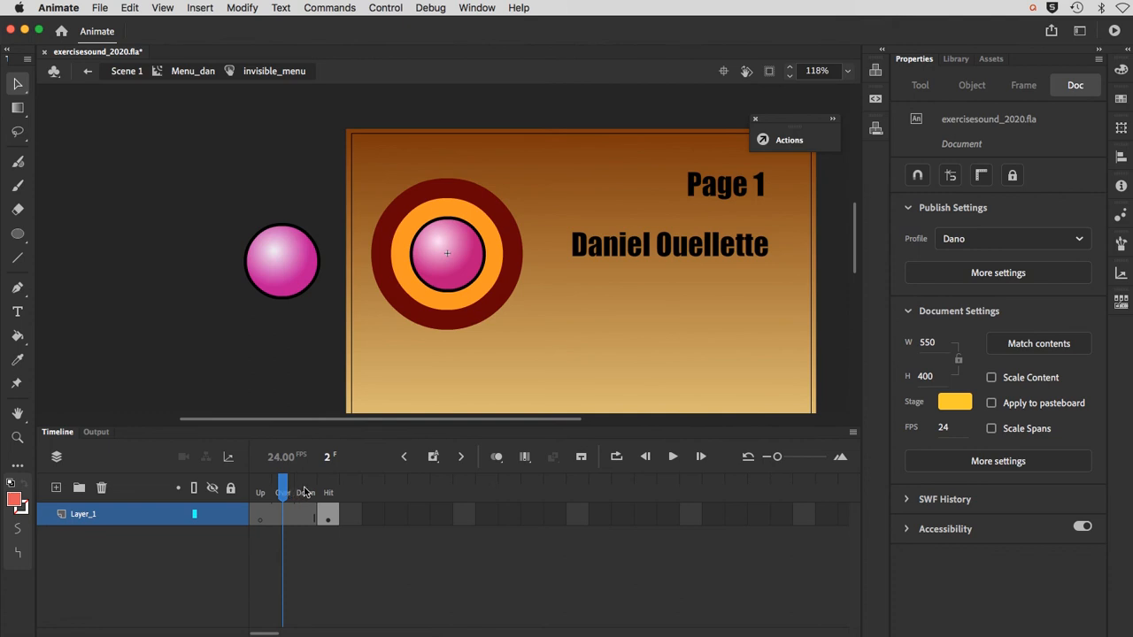
left_click(305, 491)
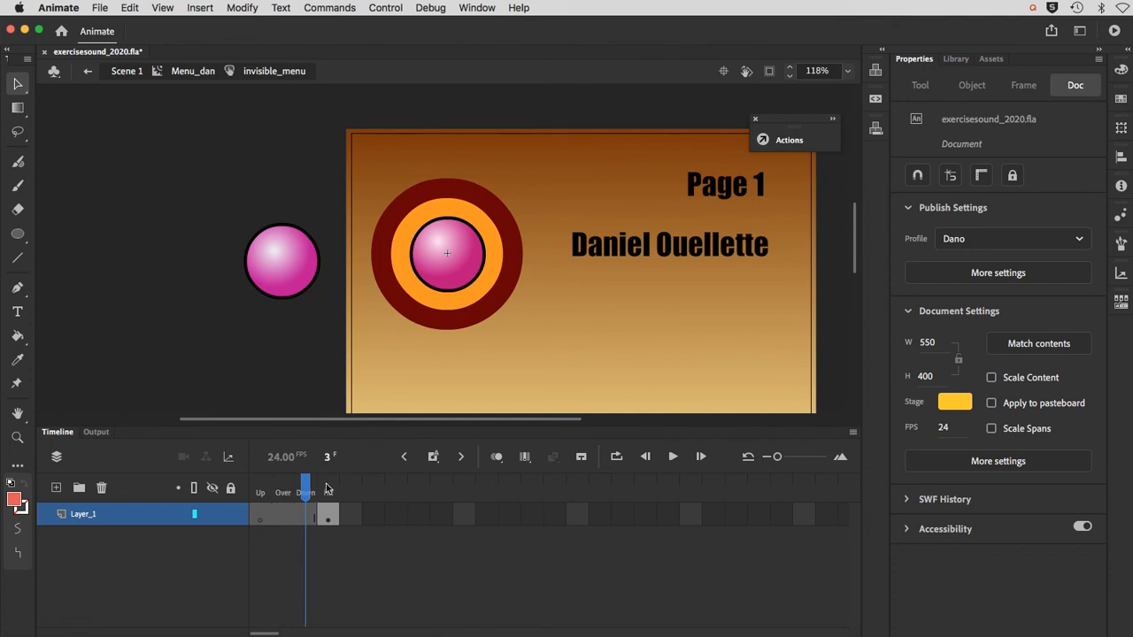
left_click(327, 489)
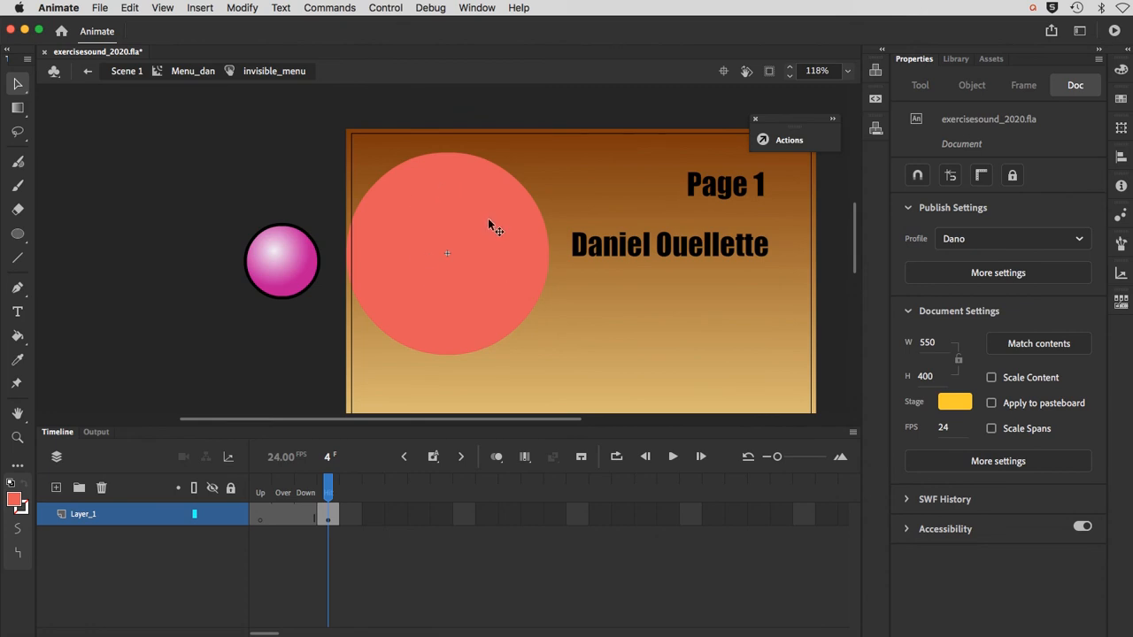
Step: Return to Menu_dan and send the invisible_menu button to the back, behind the menu rings
left_click(193, 72)
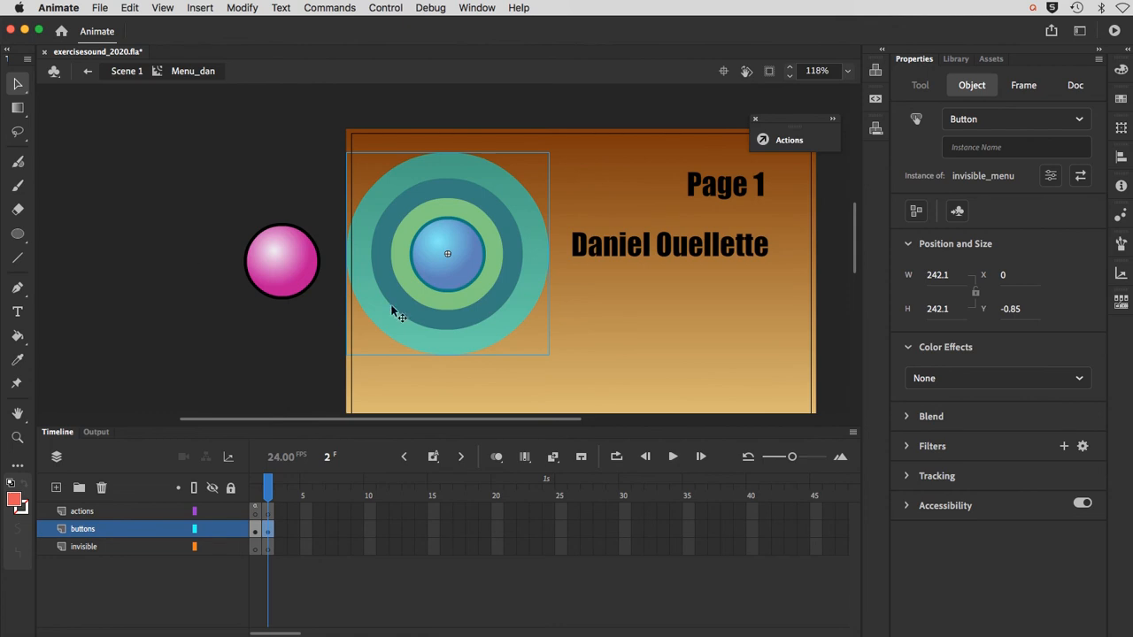
left_click(236, 11)
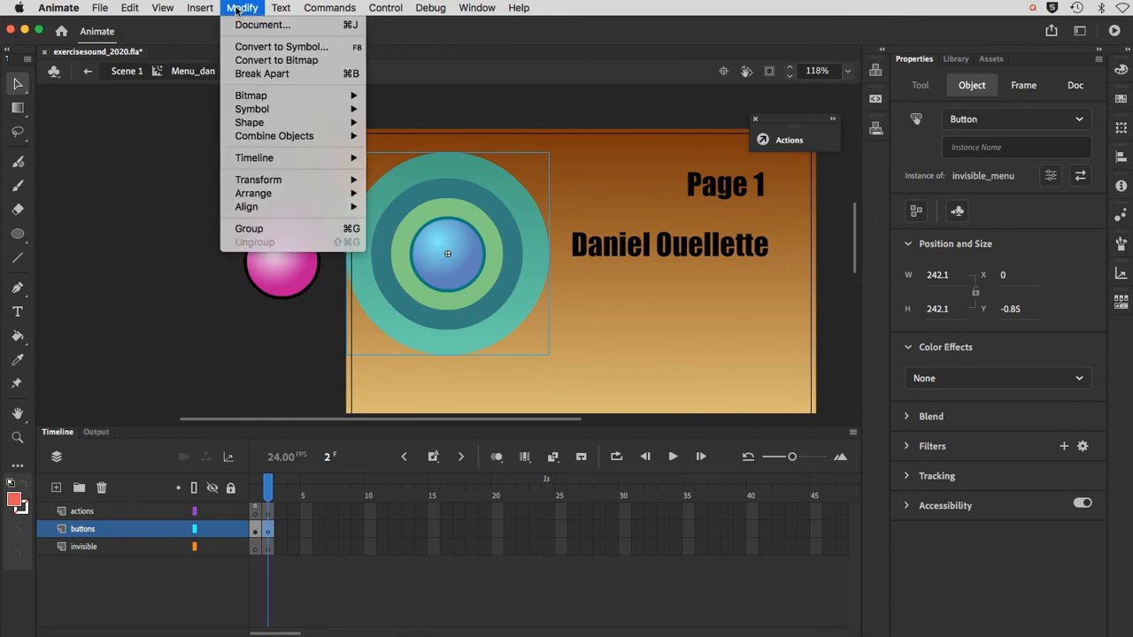
mouse_move(265, 196)
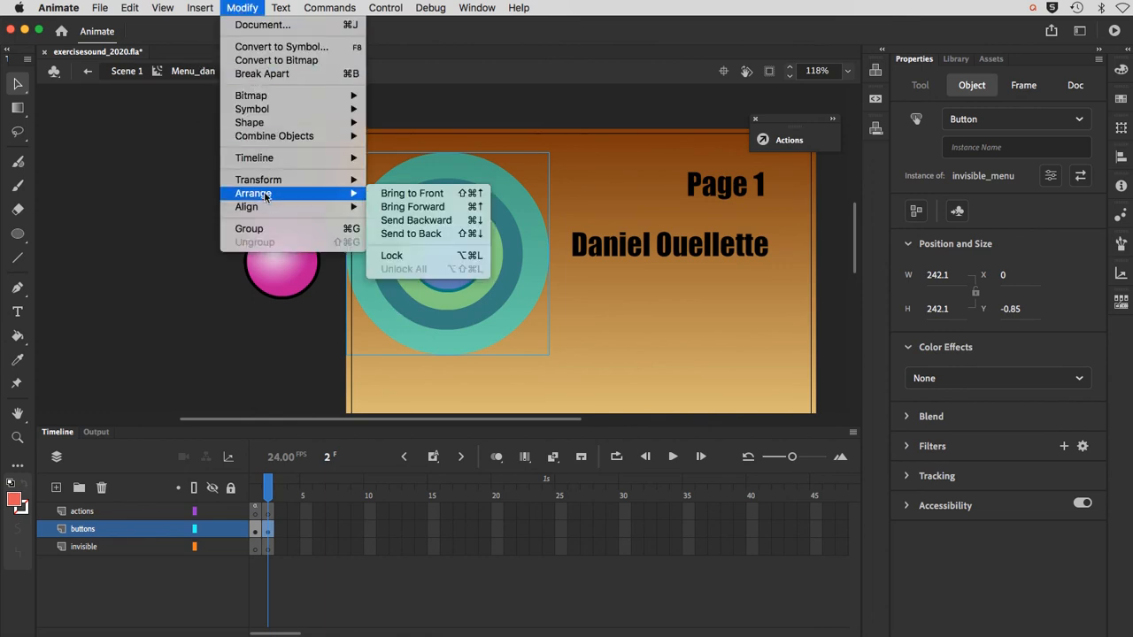
left_click(402, 234)
left_click(264, 367)
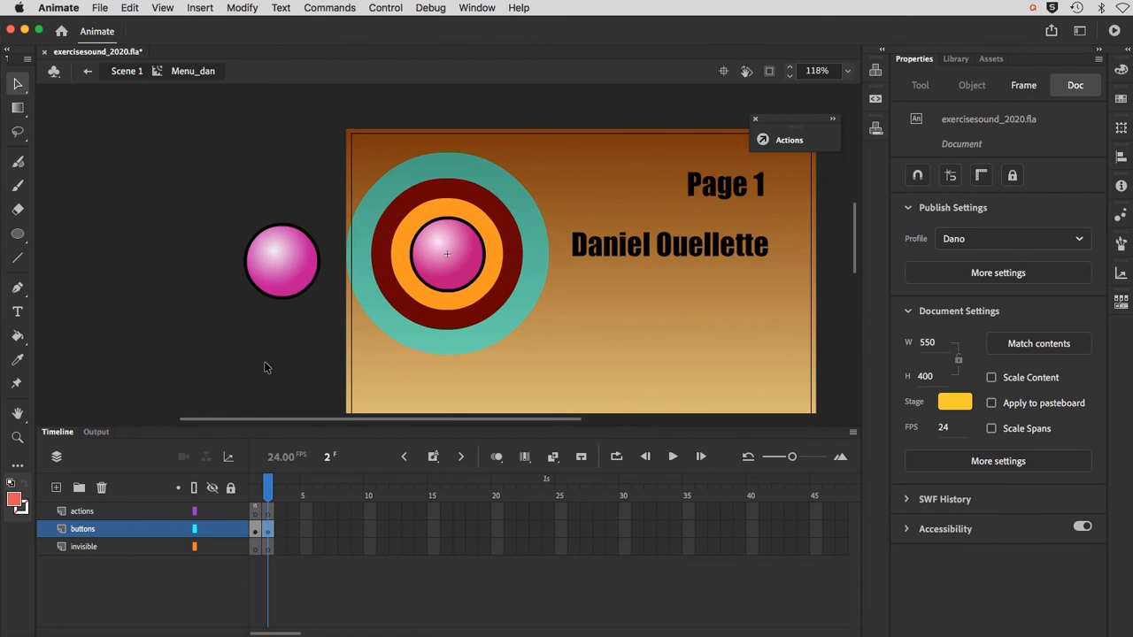
Step: Compare frames 1 and 2 of Menu_dan to examine the collapsed and expanded menu
left_click(259, 496)
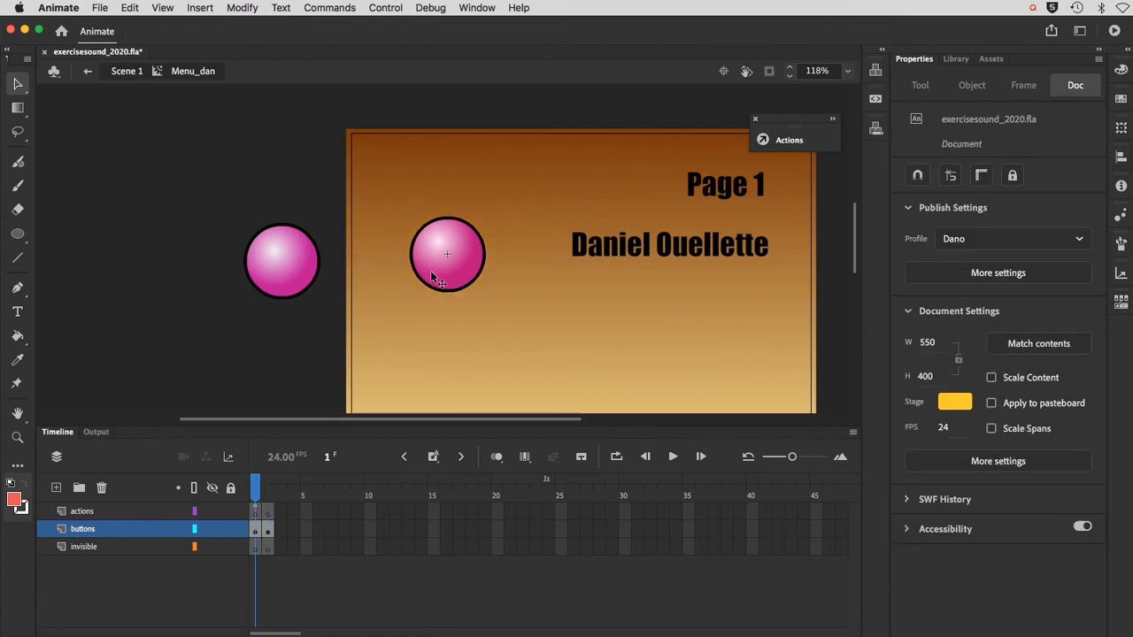
left_click(269, 496)
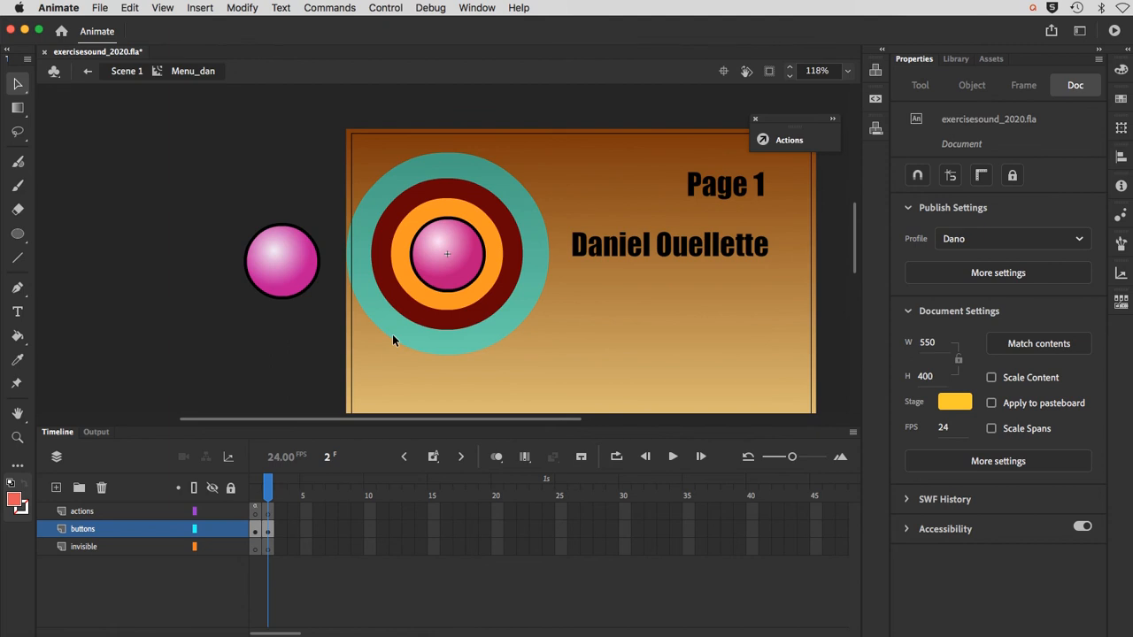
left_click(256, 492)
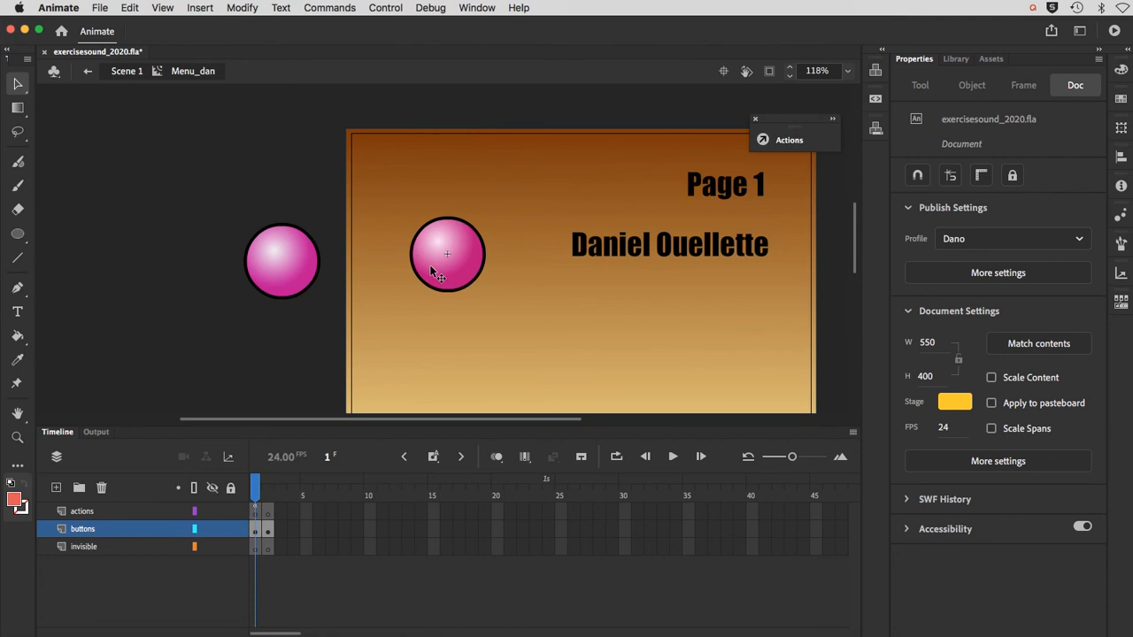
left_click(267, 491)
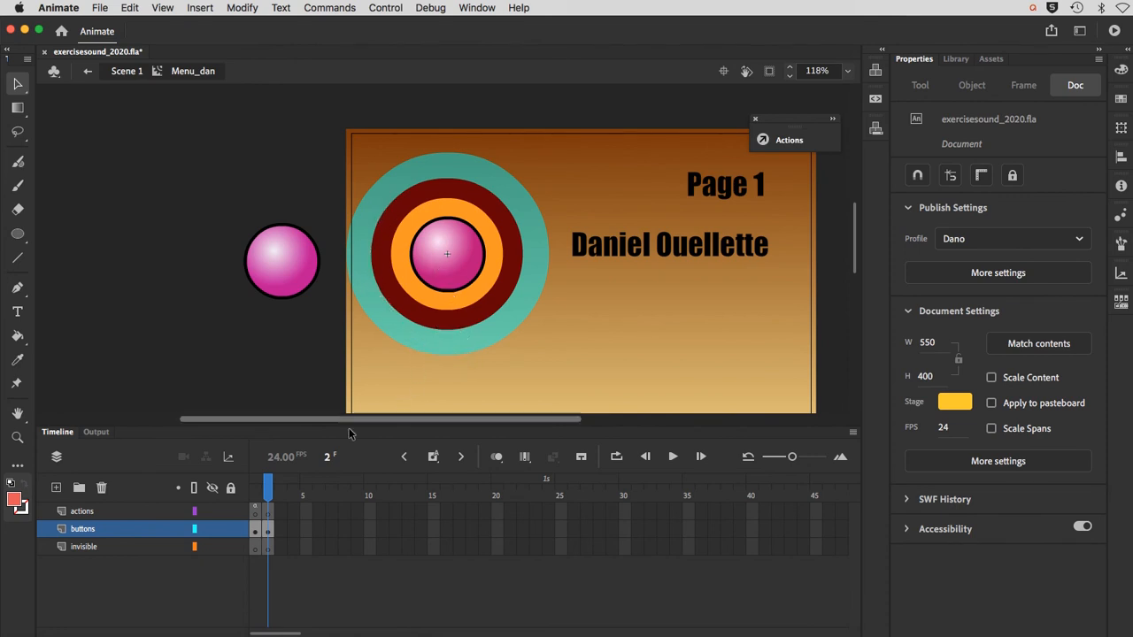
left_click(255, 489)
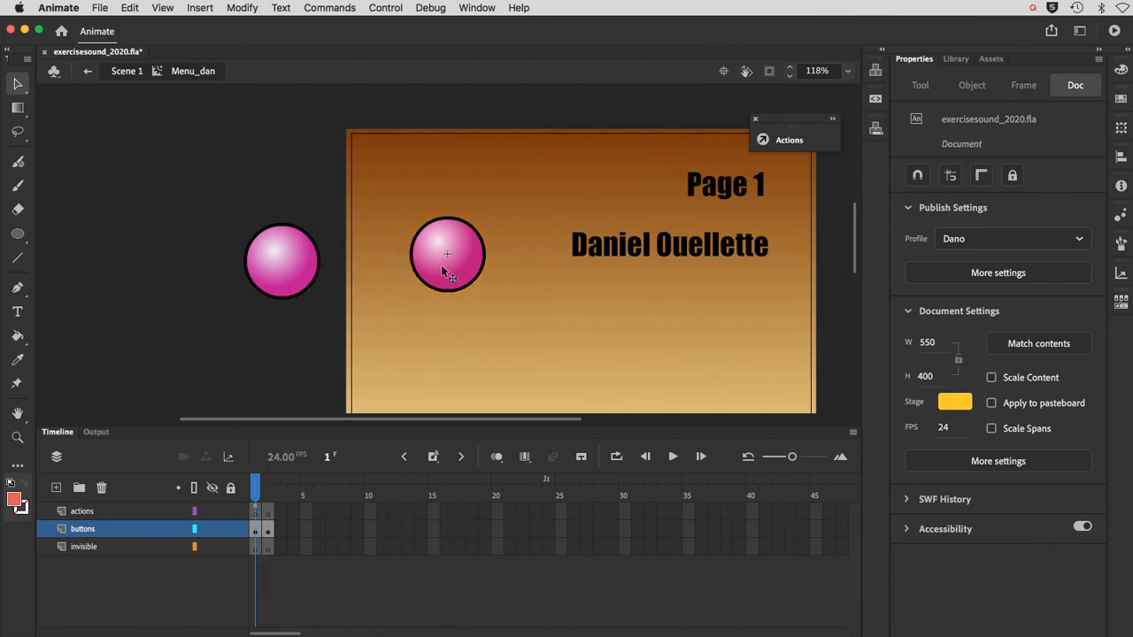
left_click(267, 489)
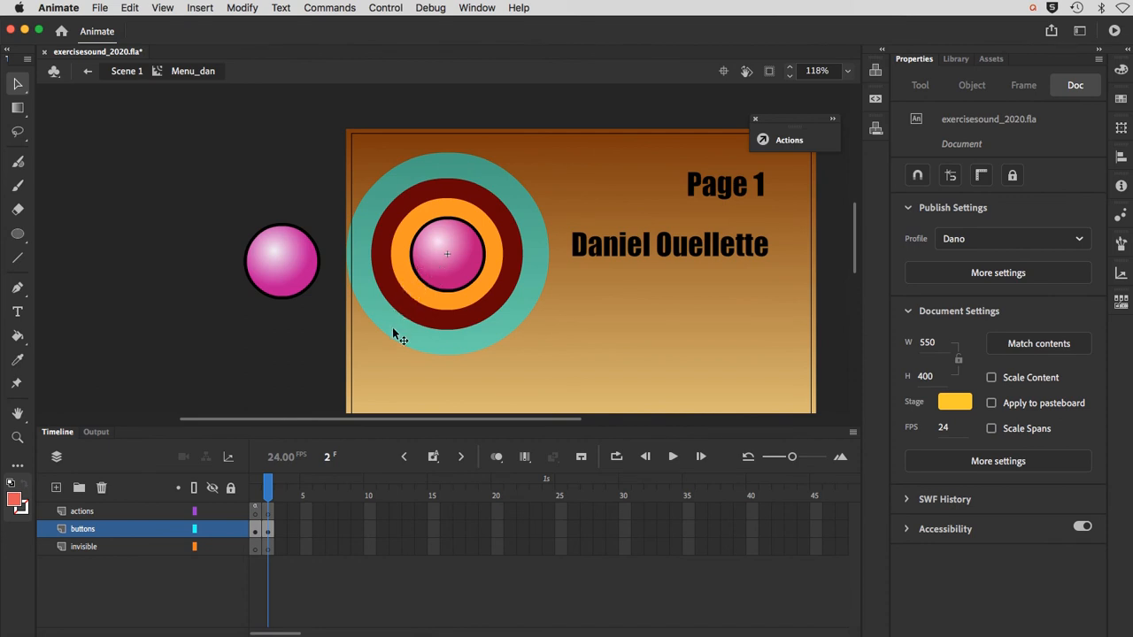
left_click(255, 489)
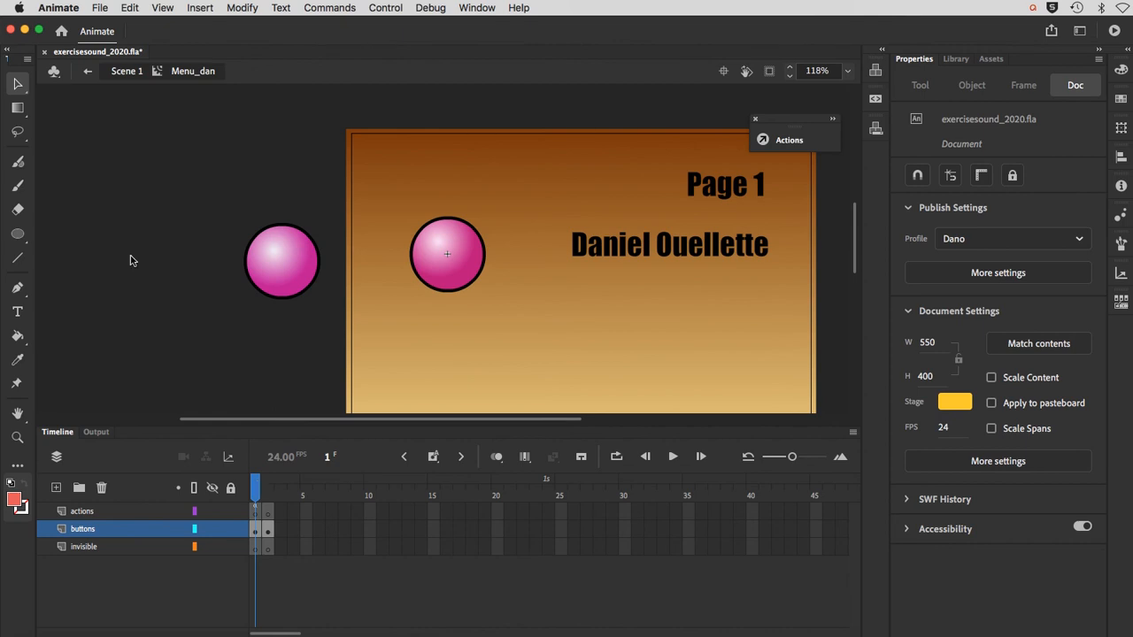
Step: Save the file and give the pinkButton instance in frame 1 of Menu_dan the instance name main_btn
left_click(101, 7)
left_click(98, 118)
left_click(421, 267)
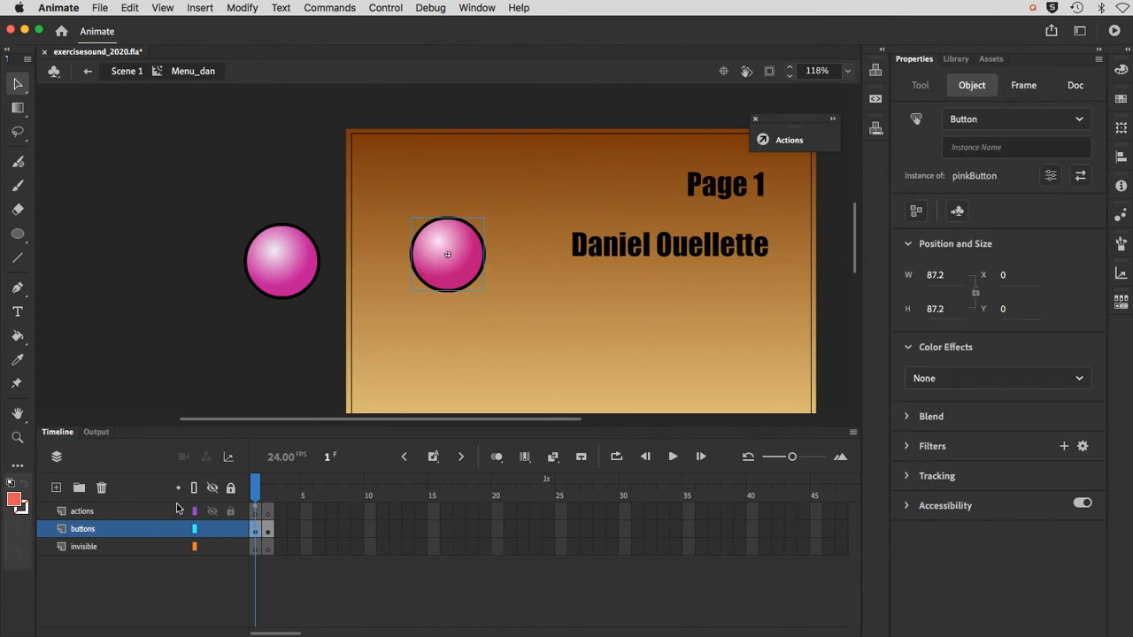
left_click(964, 147)
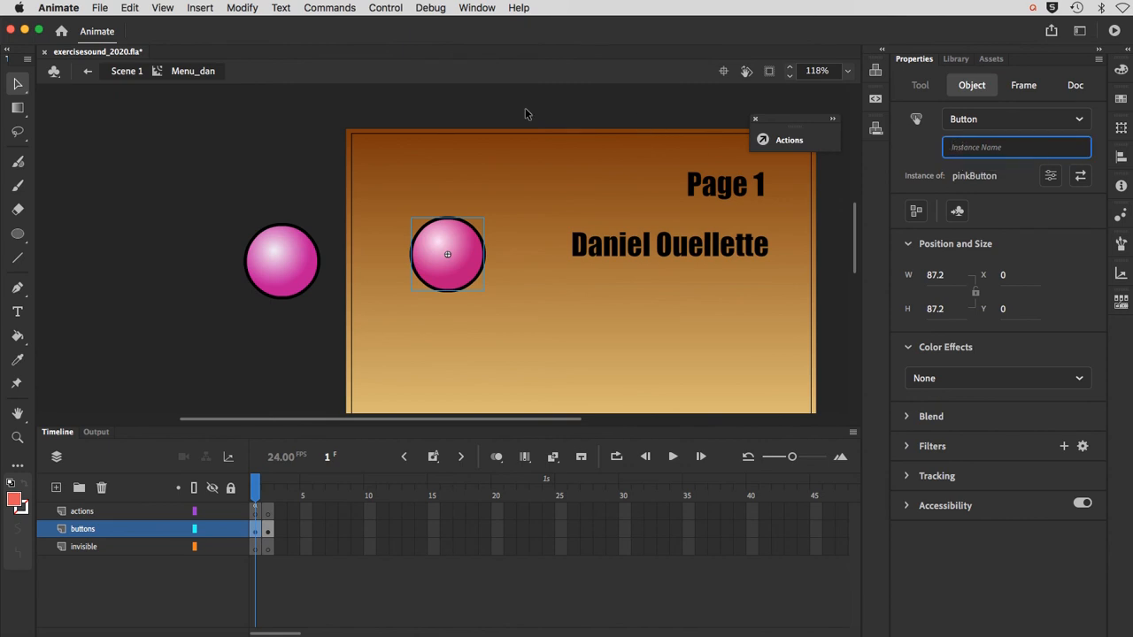
type("main_btn")
key("Return")
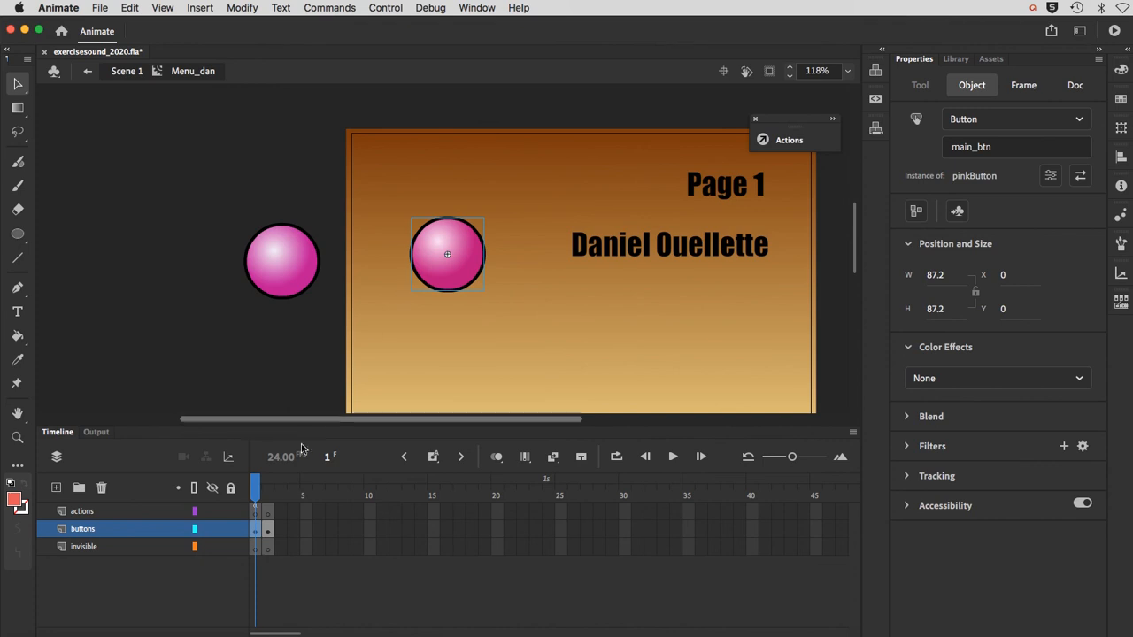
Step: Give the invisible_menu button in frame 2 the instance name goBack_btn
left_click(266, 488)
left_click(371, 327)
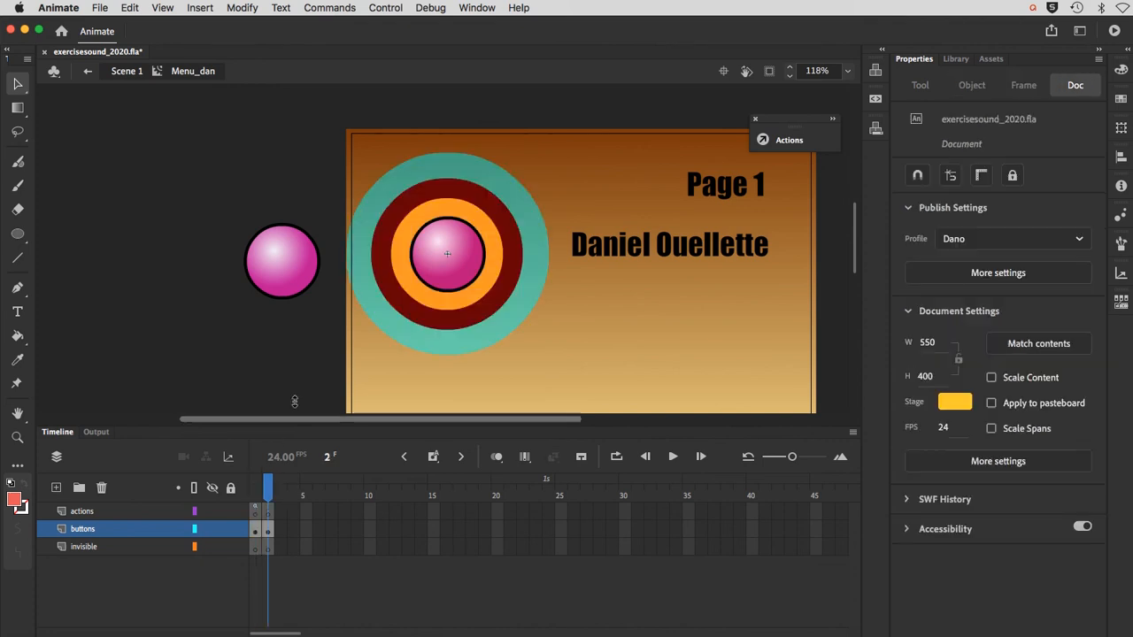
left_click(387, 331)
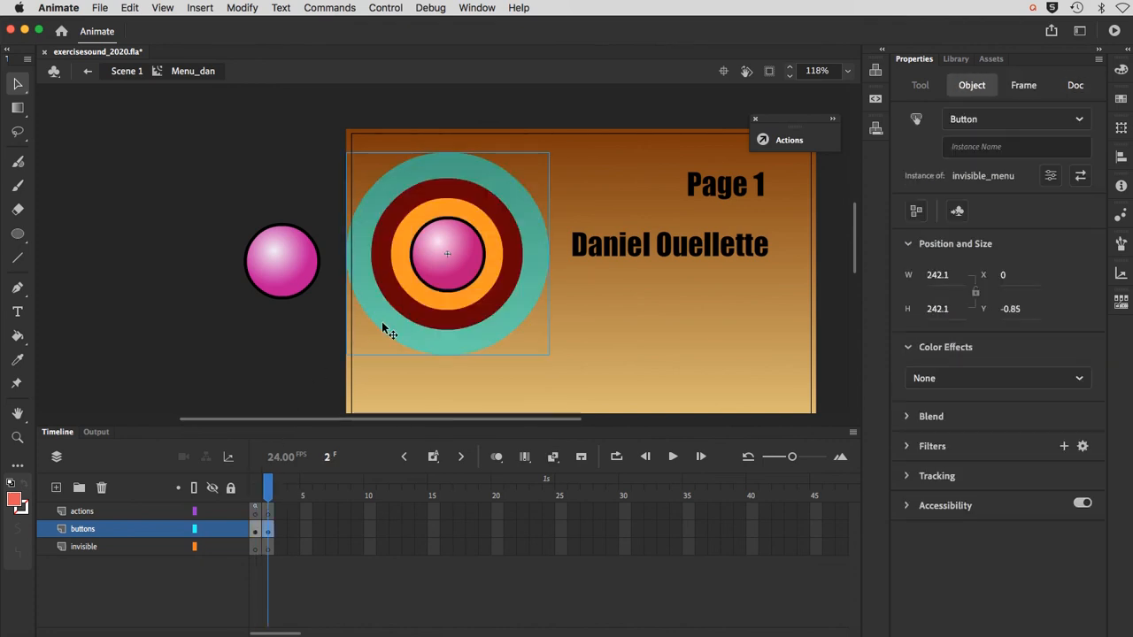
left_click(954, 148)
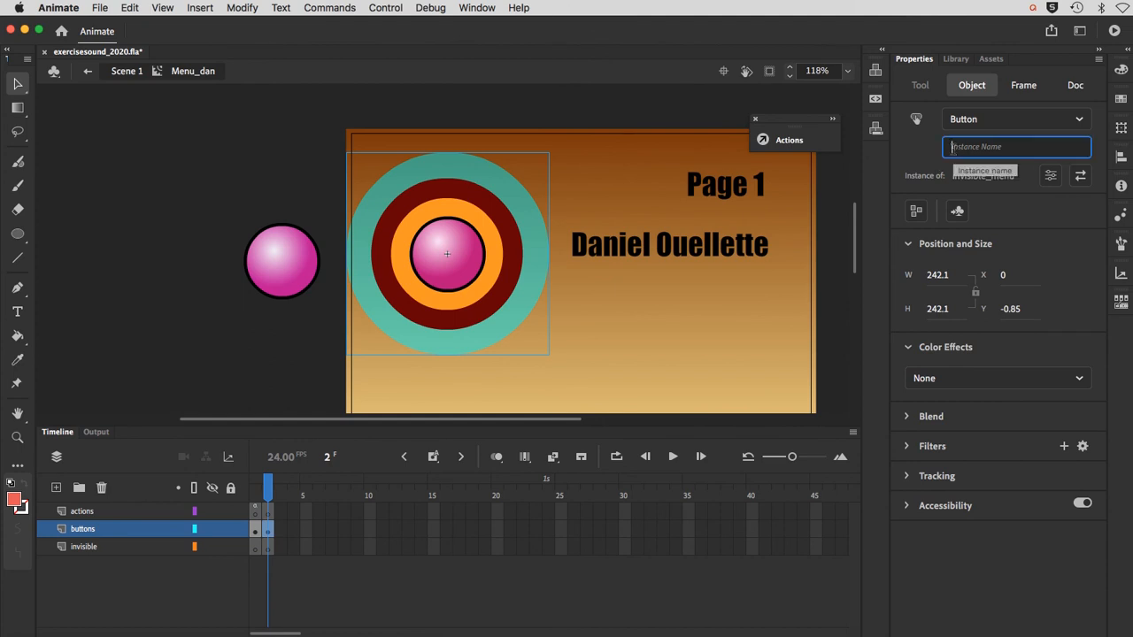
type("Back_")
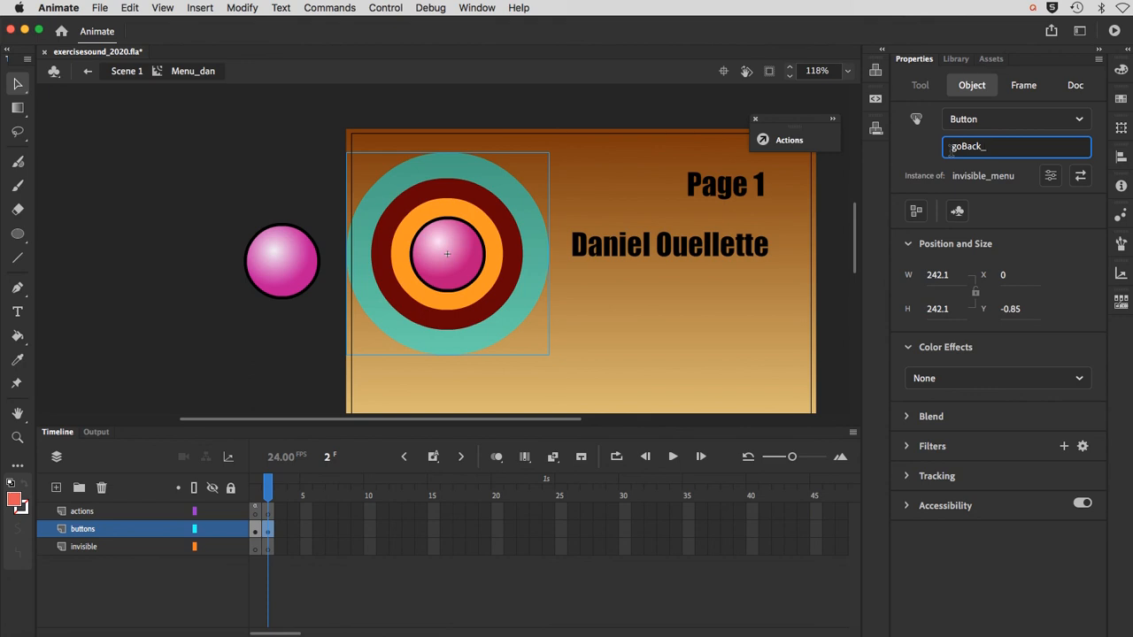
type("btn")
key("Tab")
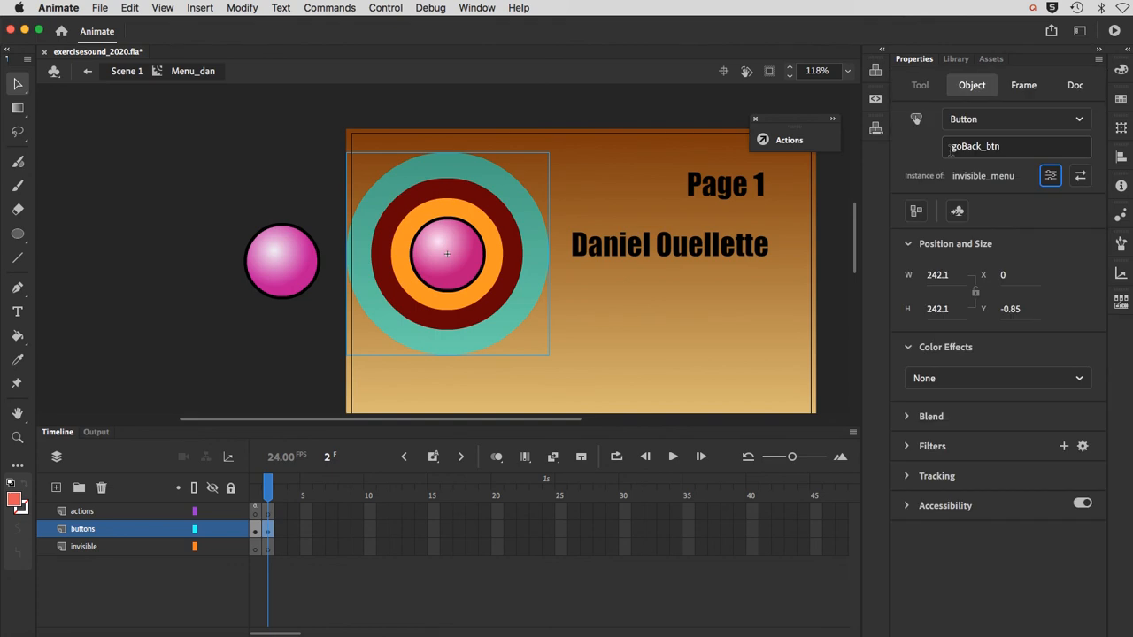
Step: Examine the script on frame 1 of the actions layer, close it and select the main_btn button
left_click(257, 494)
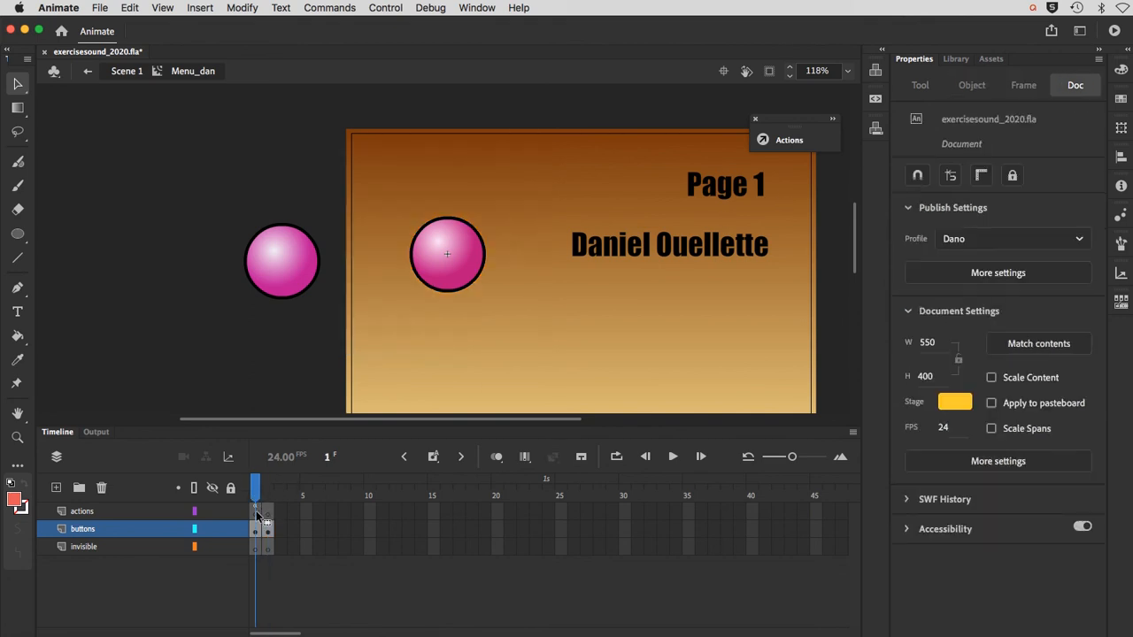
left_click(257, 512)
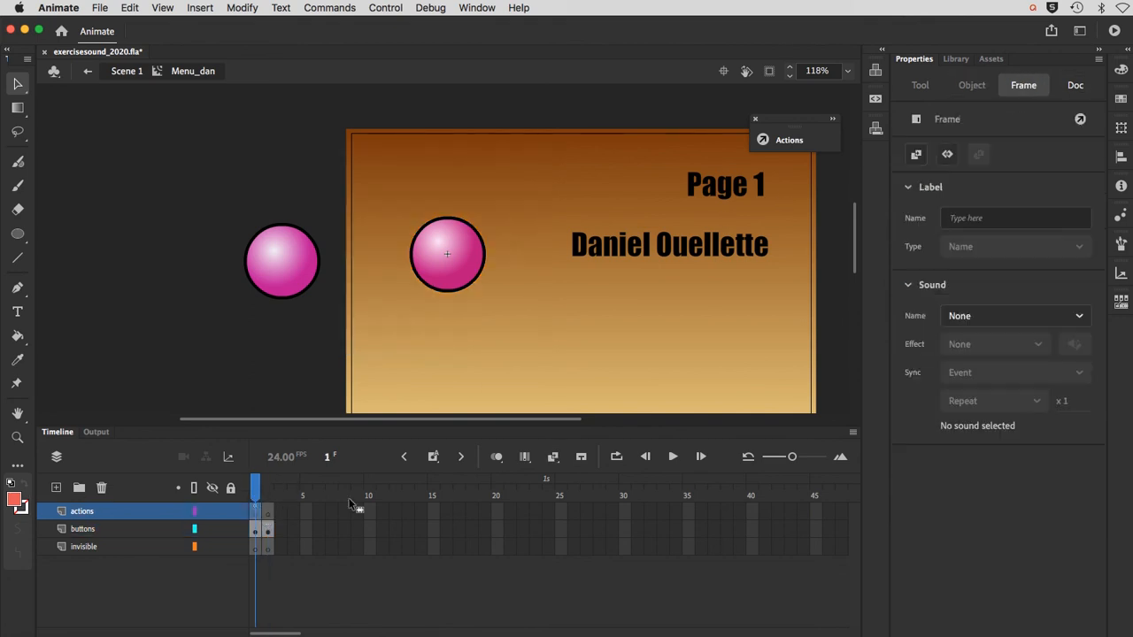
left_click(788, 139)
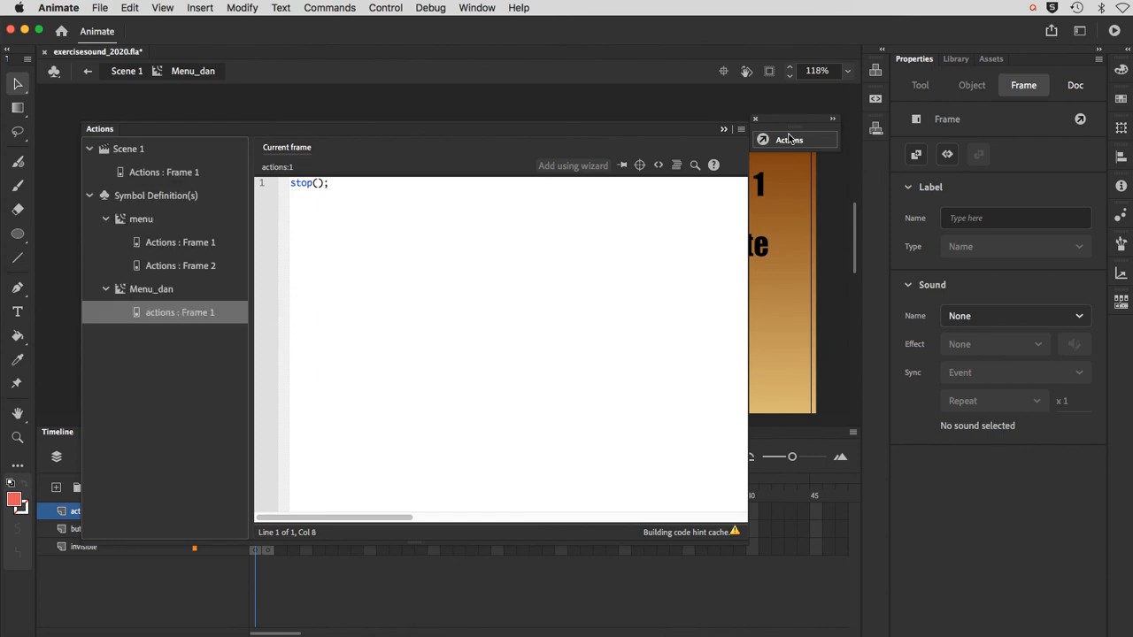
left_click(788, 138)
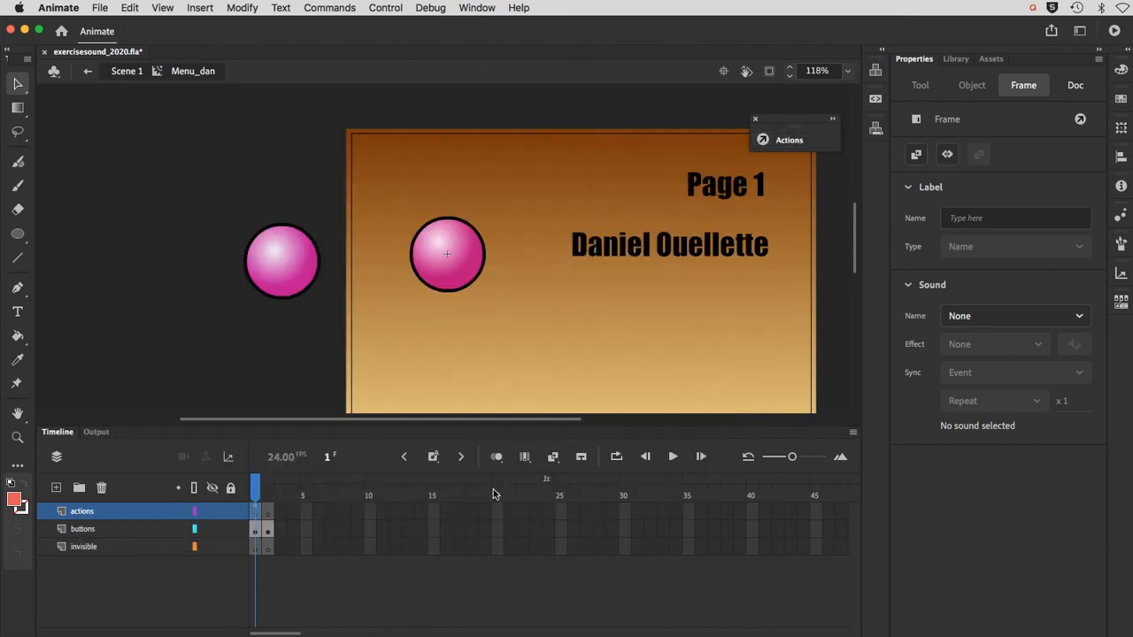
left_click(435, 279)
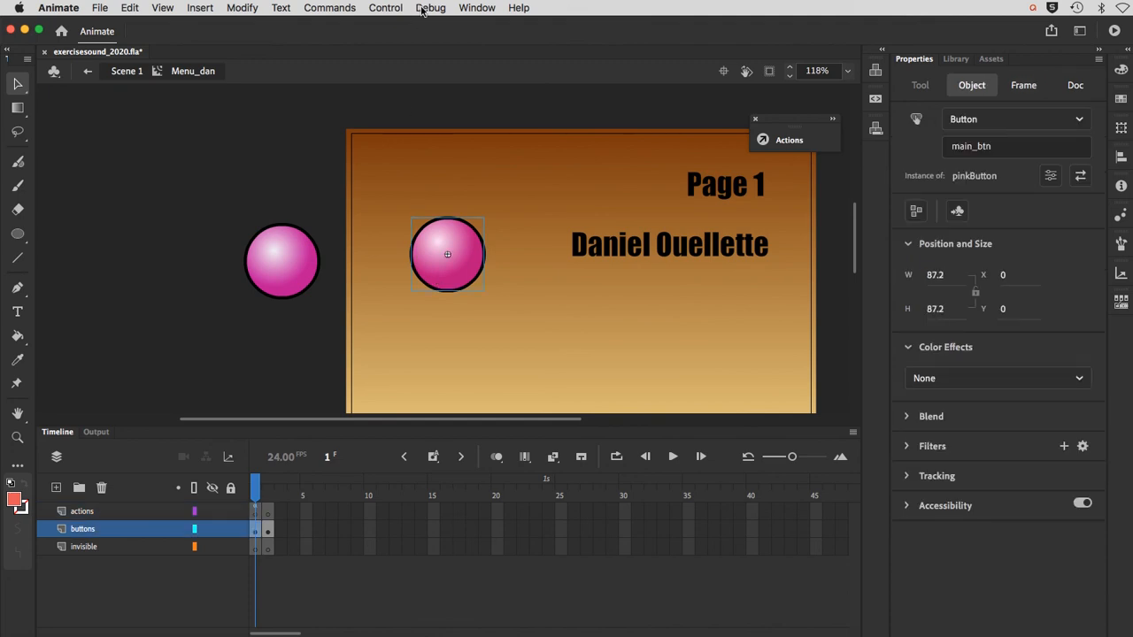
Step: Add the ActionScript Mouse Over Event code snippet from Event Handlers to the main_btn button in frame 1
left_click(492, 8)
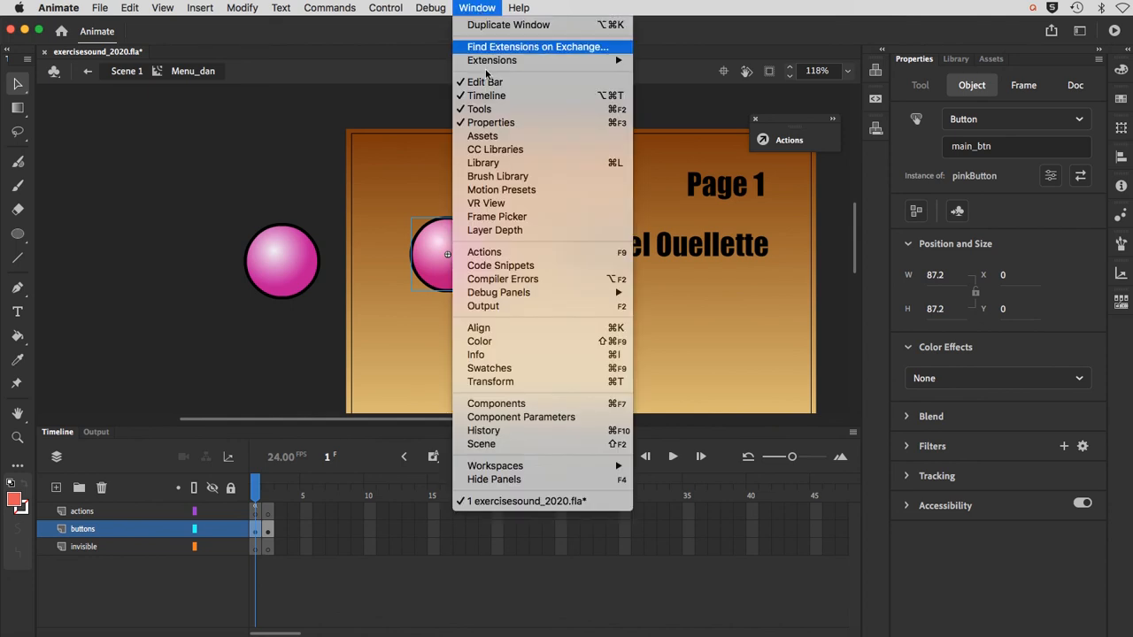
left_click(507, 268)
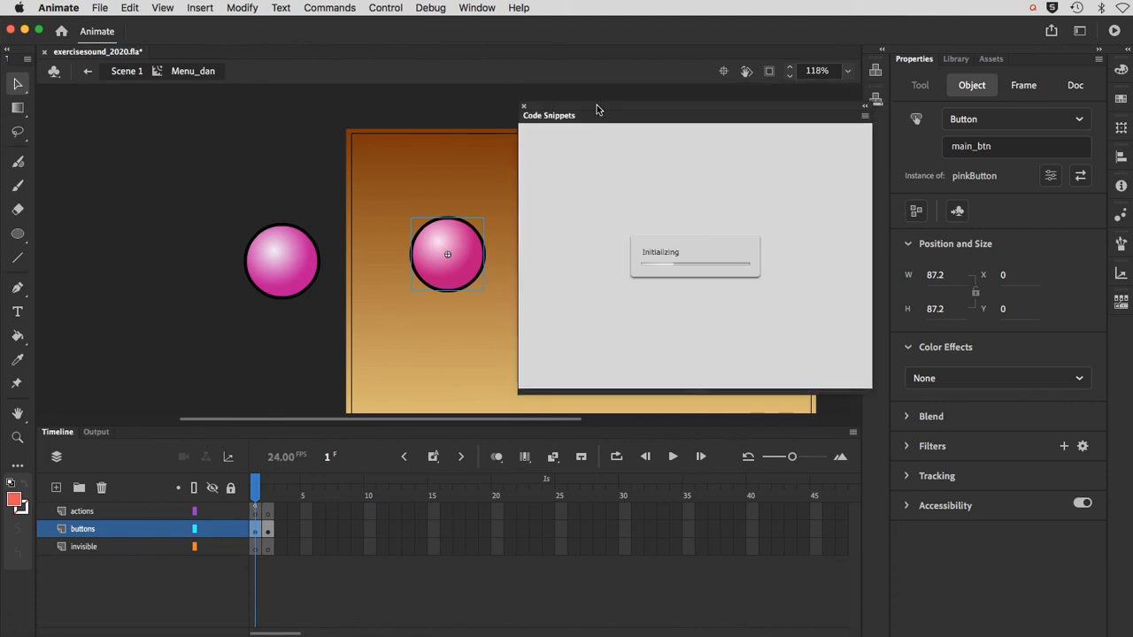
left_click(525, 153)
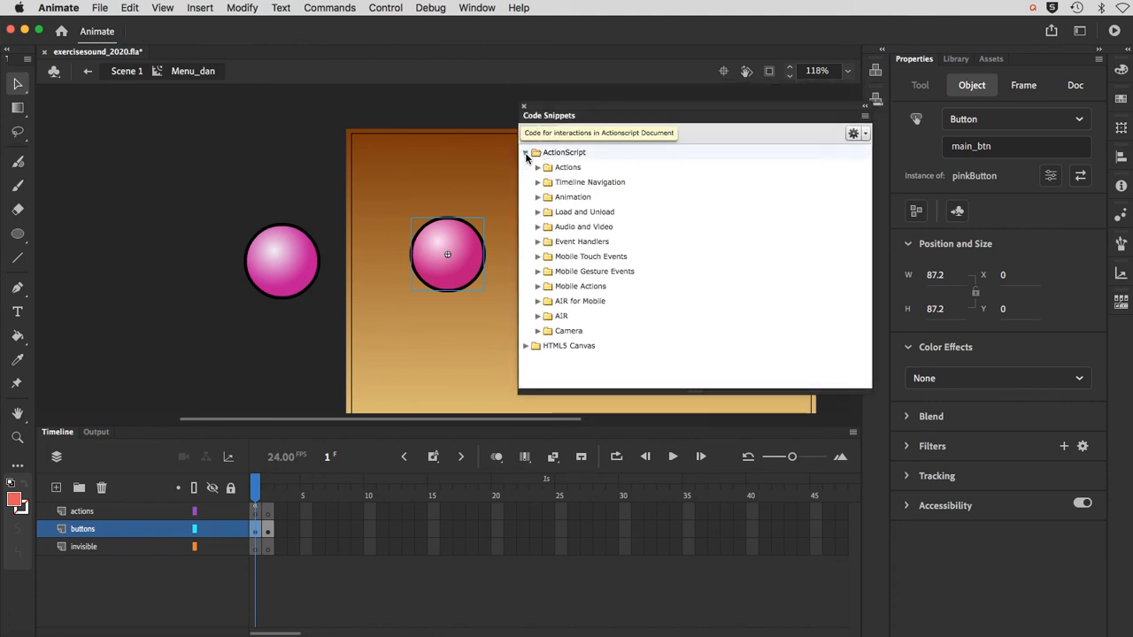
left_click(538, 242)
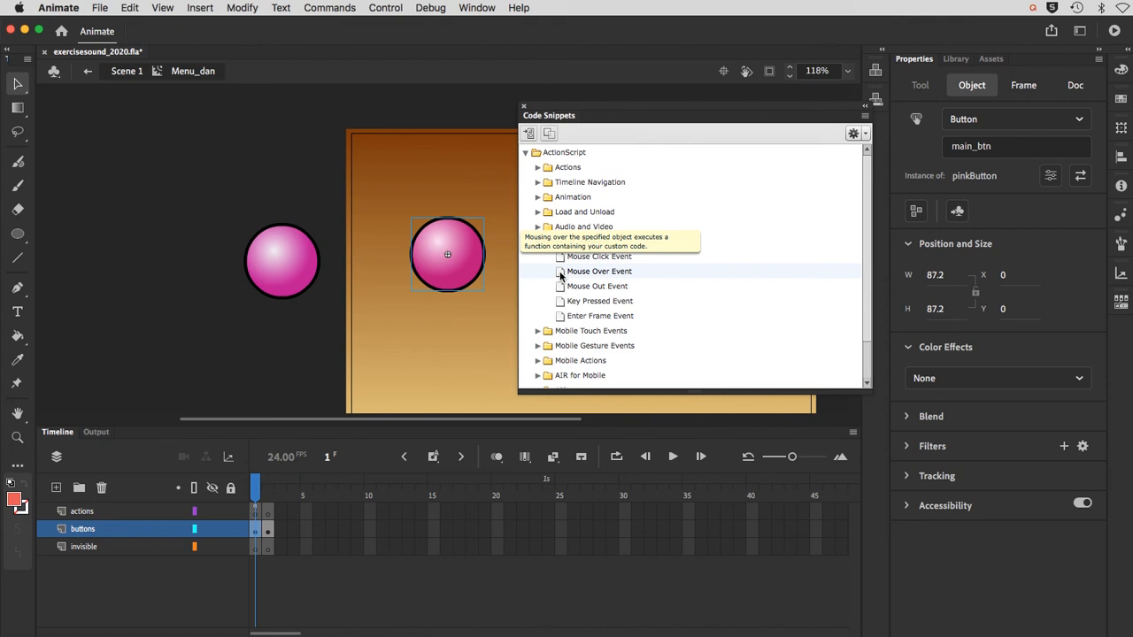
double_click(560, 275)
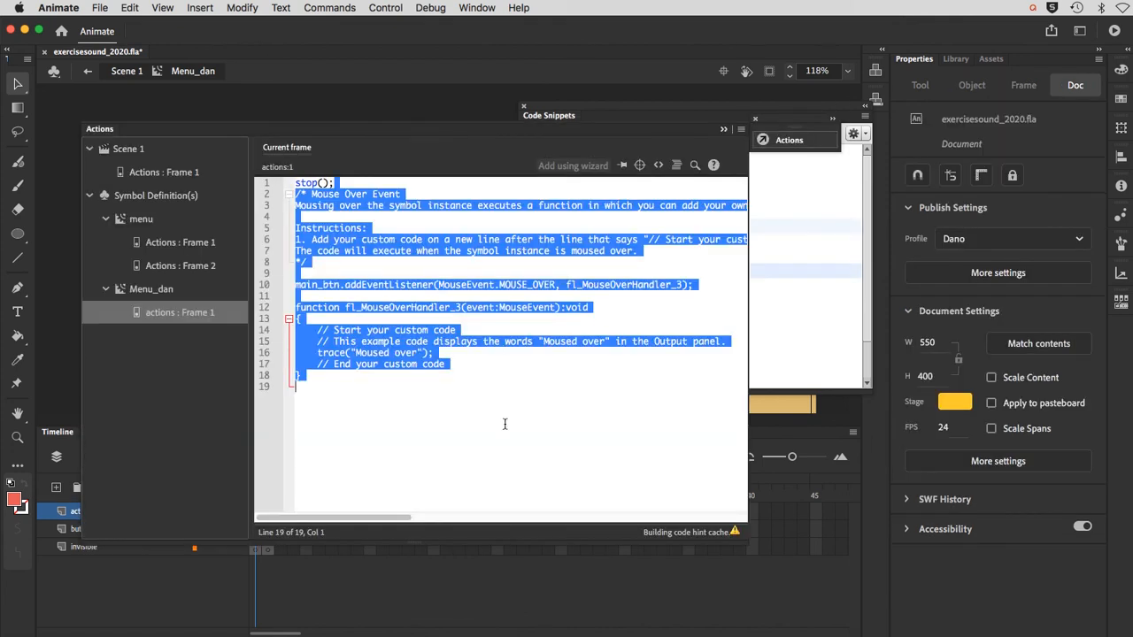
left_click(504, 423)
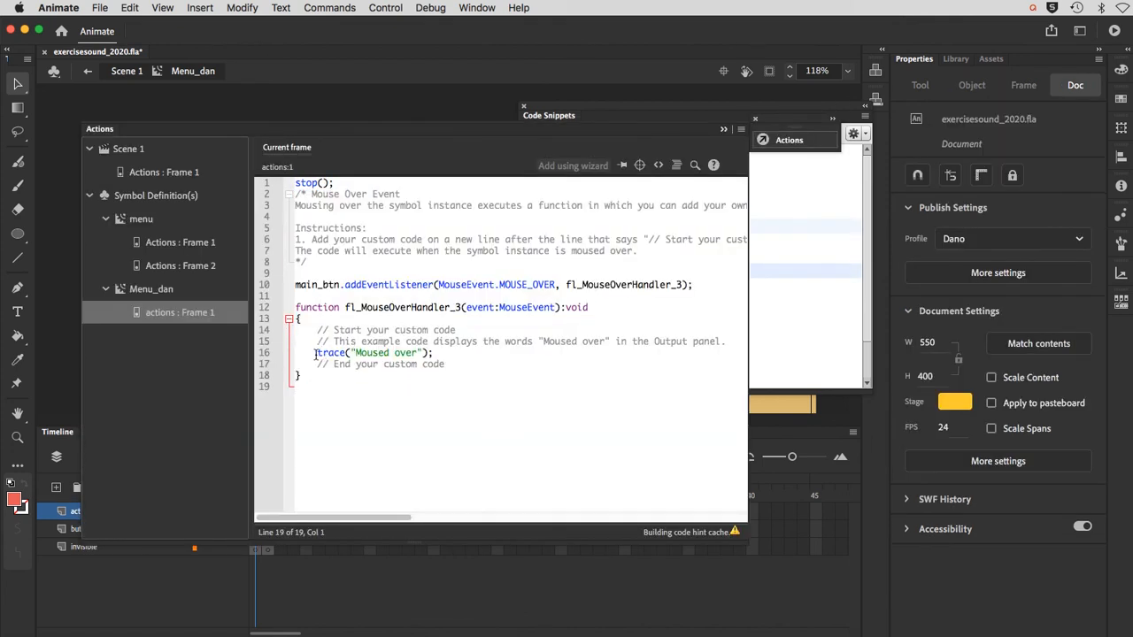
Step: Replace the trace statement in main_btn's mouse-over handler with gotoAndStop(2);
mouse_move(315, 352)
left_mouse_down()
mouse_move(430, 354)
mouse_move(433, 364)
mouse_move(434, 352)
left_mouse_up()
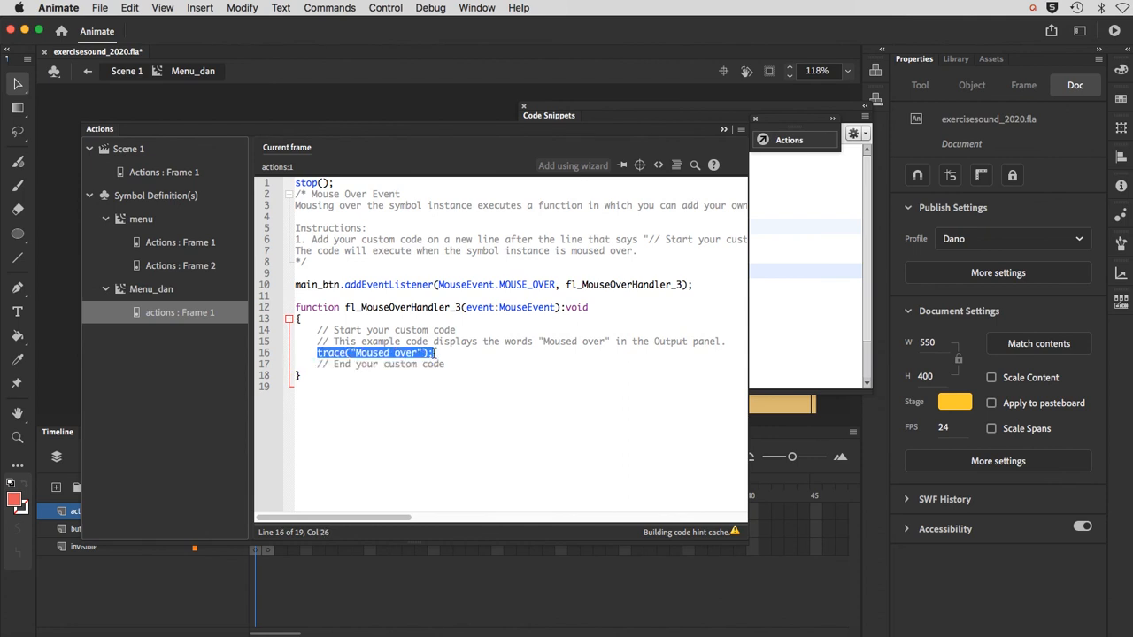
left_click(476, 425)
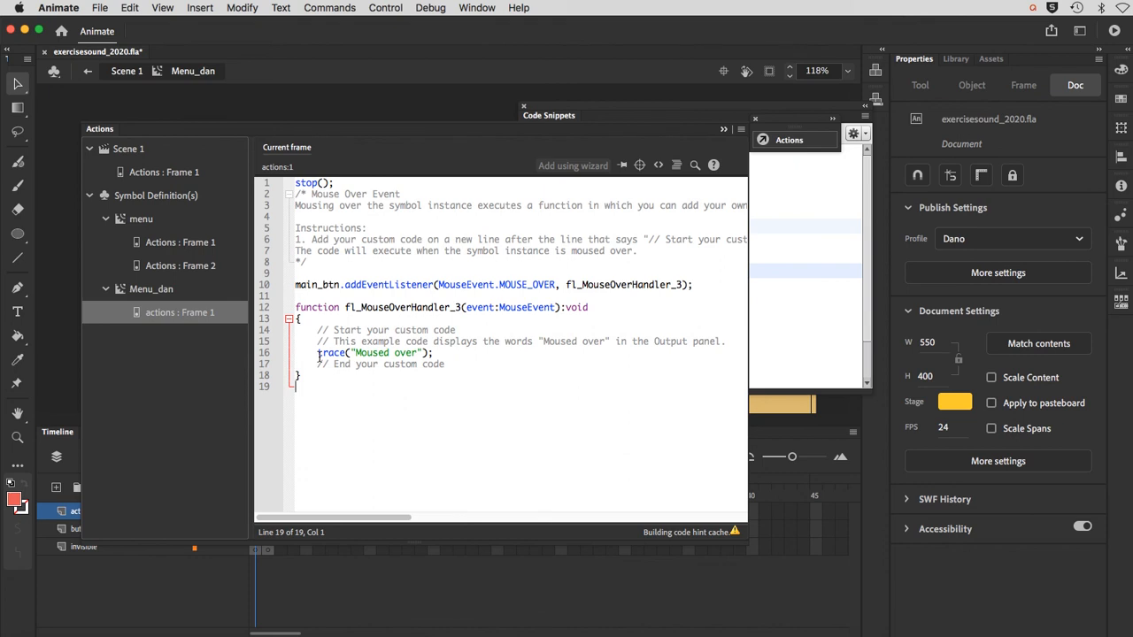
double_click(335, 354)
type("gotoAn")
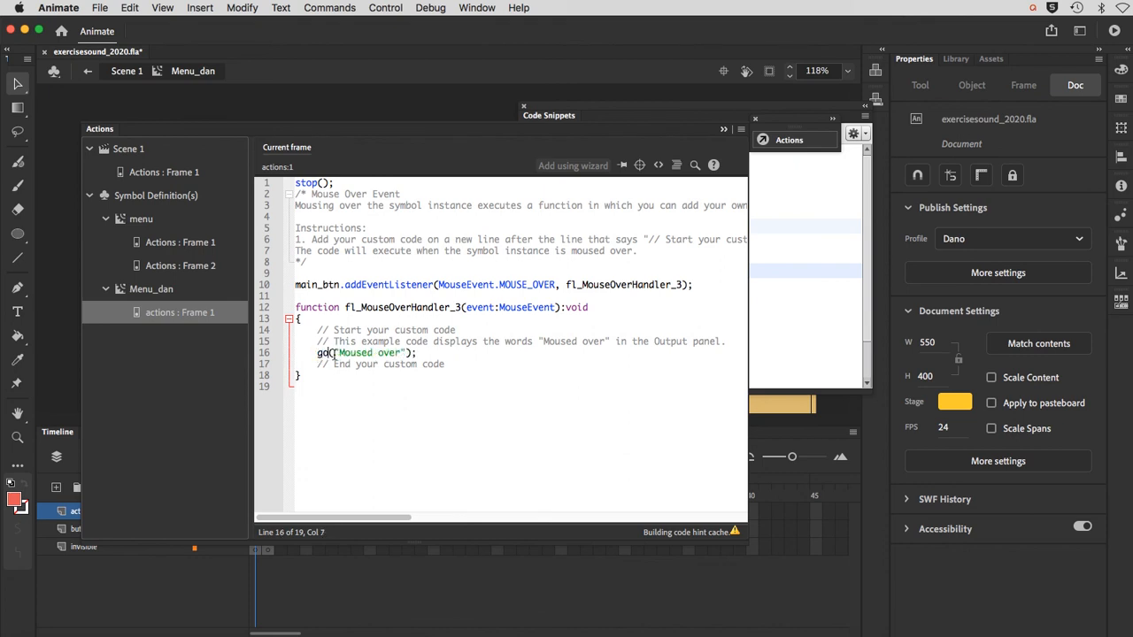
type("dStop")
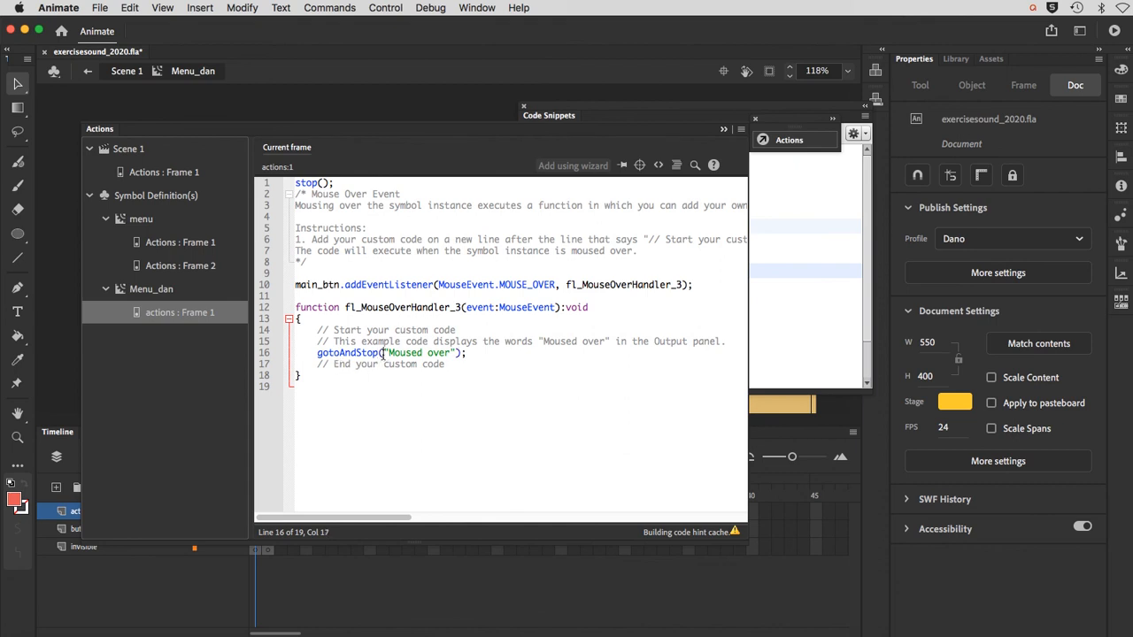
left_click_drag(383, 354, 456, 356)
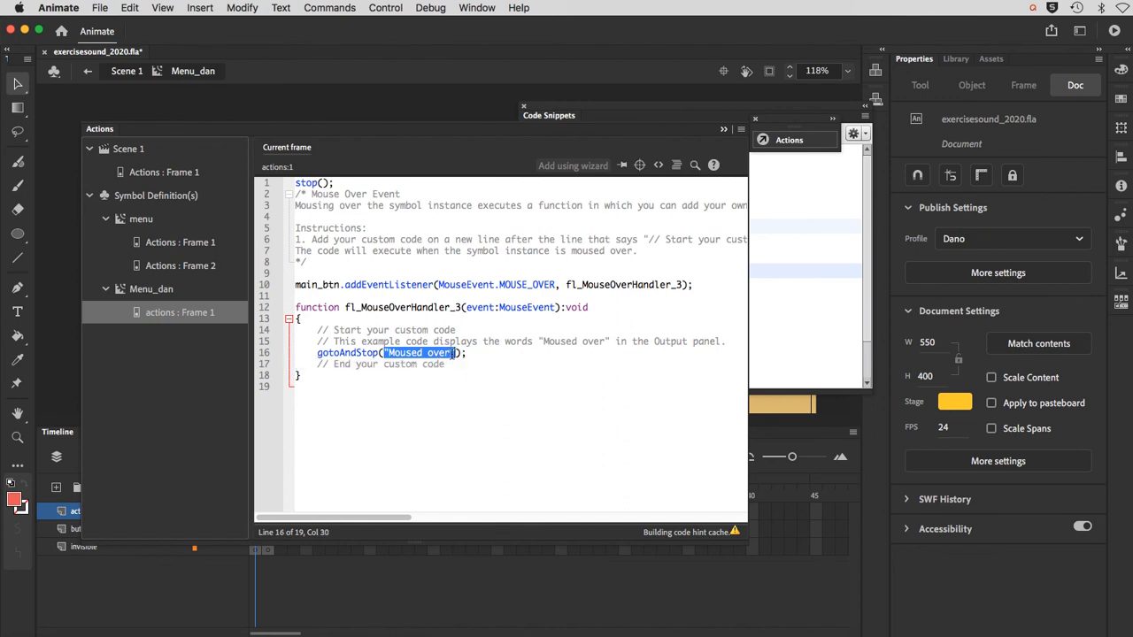
type("2")
left_click(451, 354)
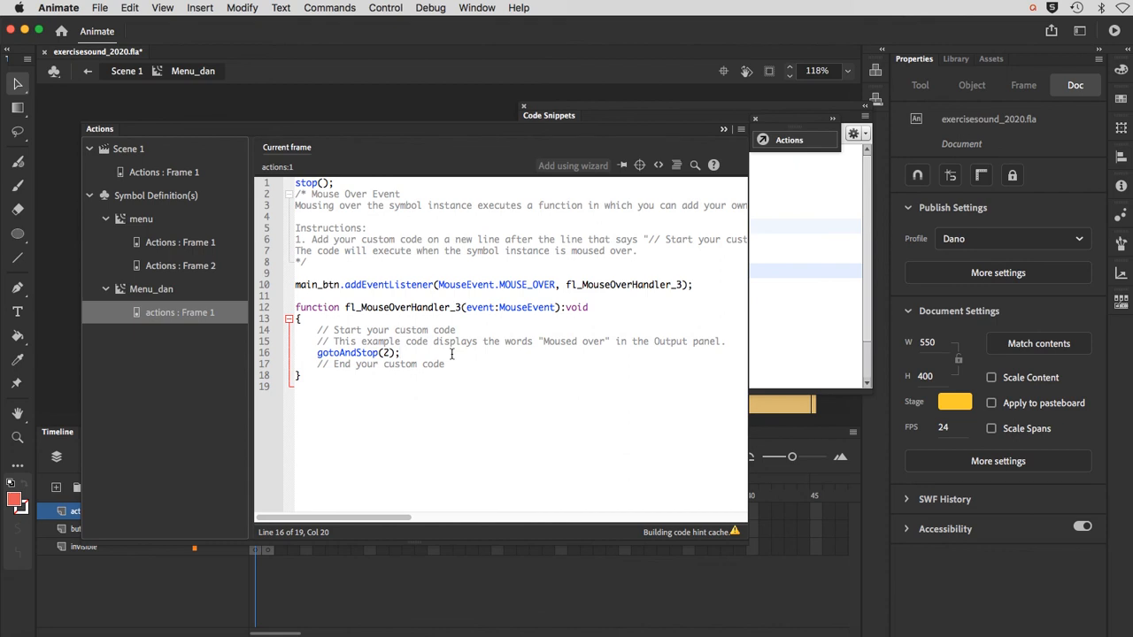
Step: Save the file, test the movie to check the menu's expansion and close the preview
key("super+s")
key("super+Return")
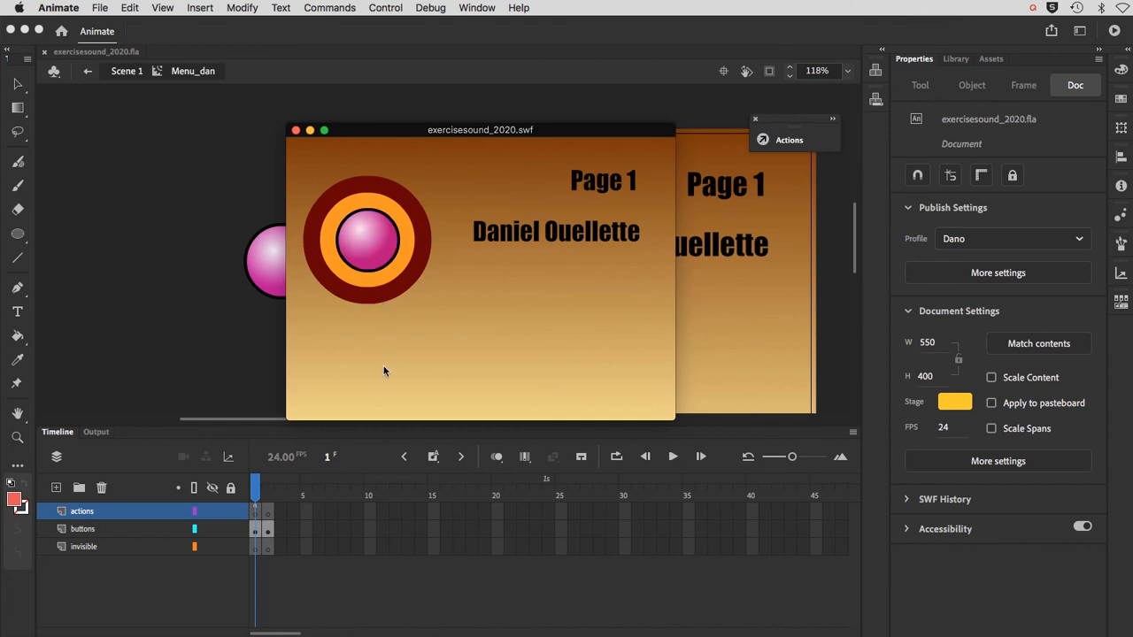
left_click(296, 131)
Step: Add the Mouse Over Event code snippet to the goBack_btn invisible button in frame 2 of Menu_dan
left_click(268, 488)
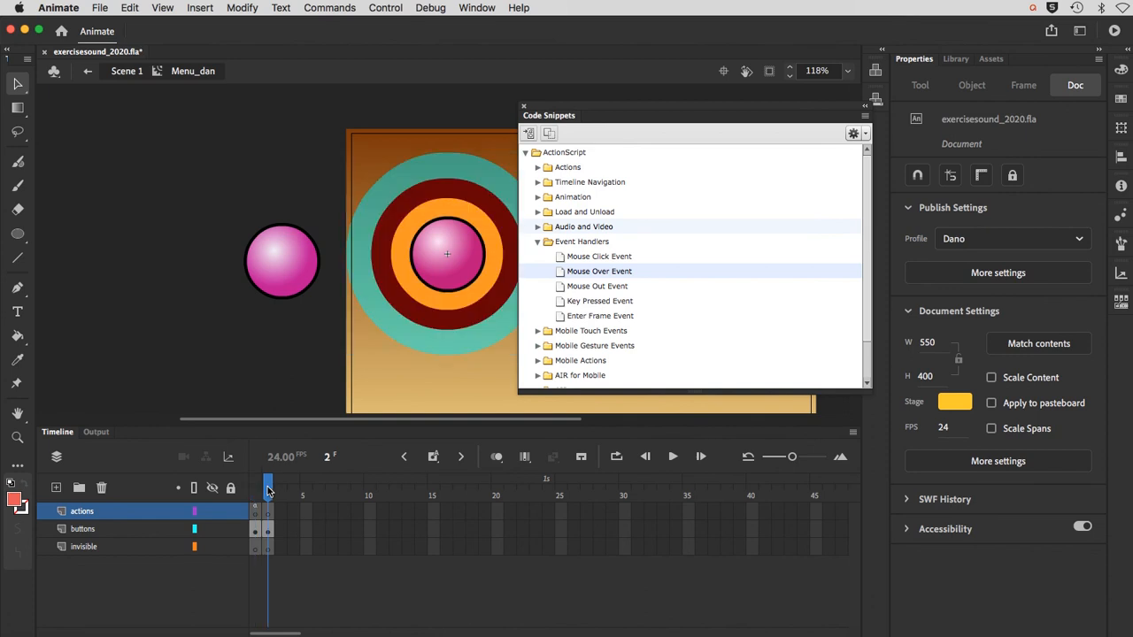
left_click(382, 323)
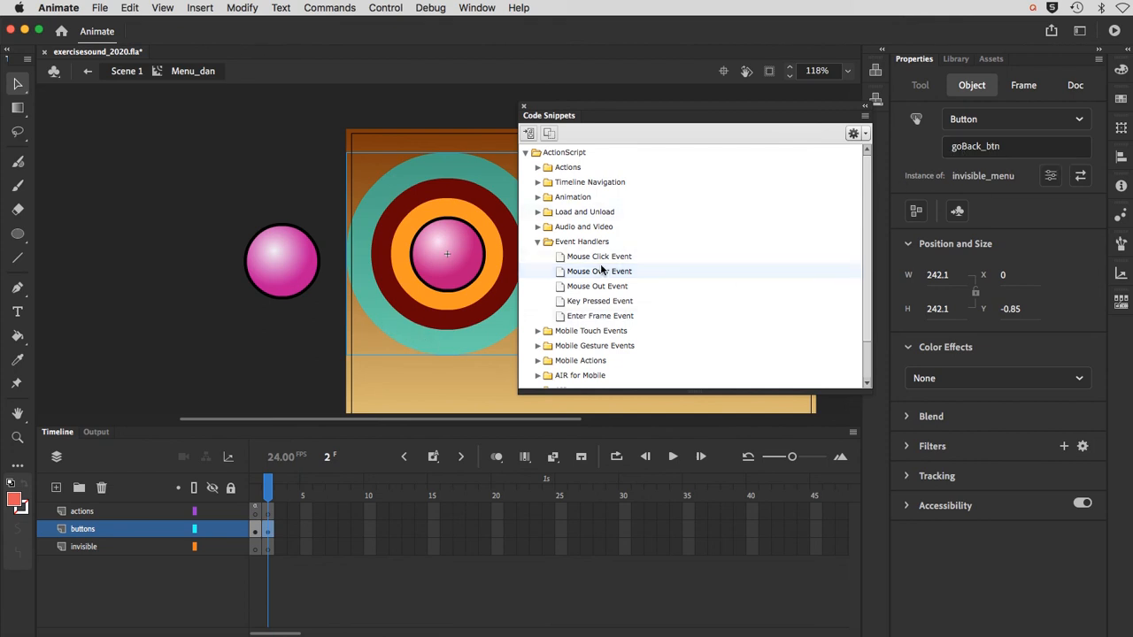
double_click(565, 272)
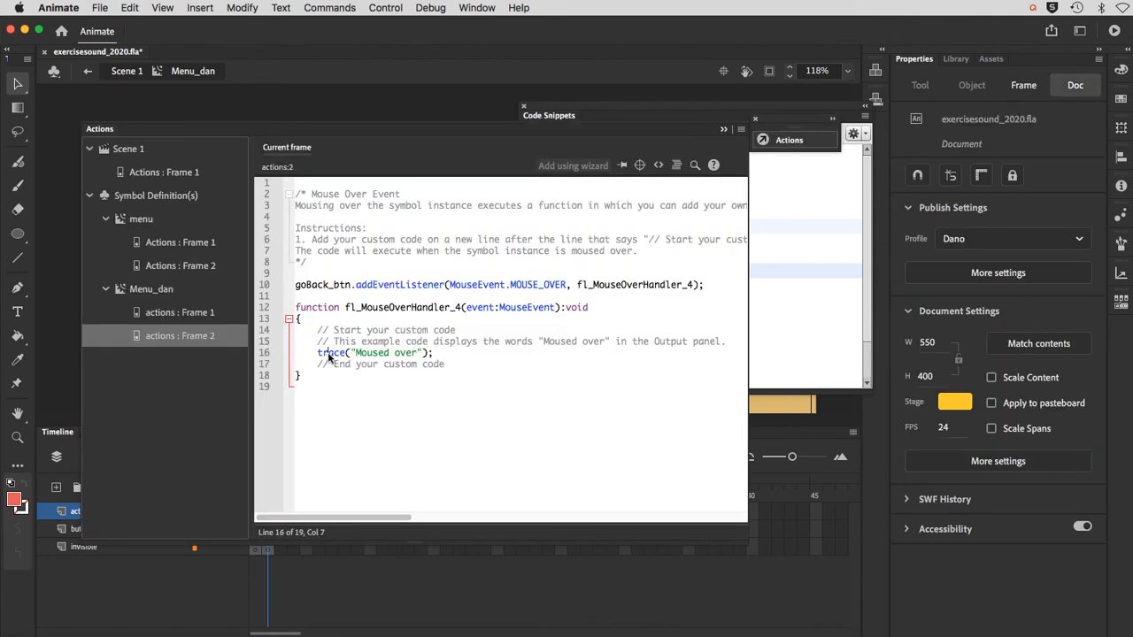
Step: Replace the trace statement in goBack_btn's mouse-over handler with gotoAndStop(1); and collapse the script editor
double_click(325, 354)
type("gotd")
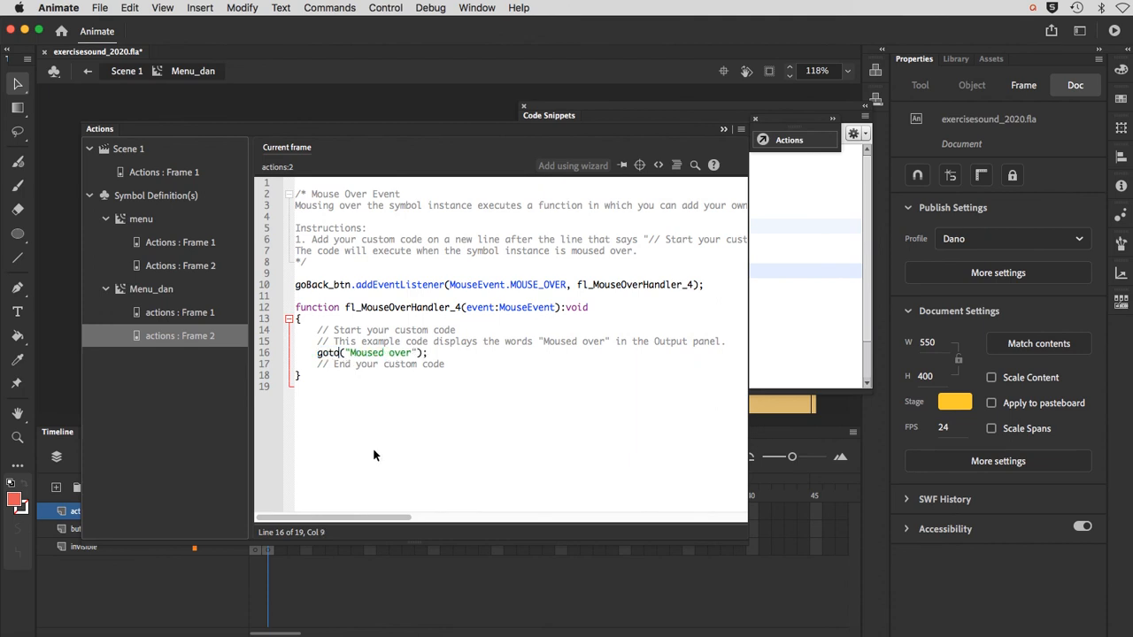
type("AndStop")
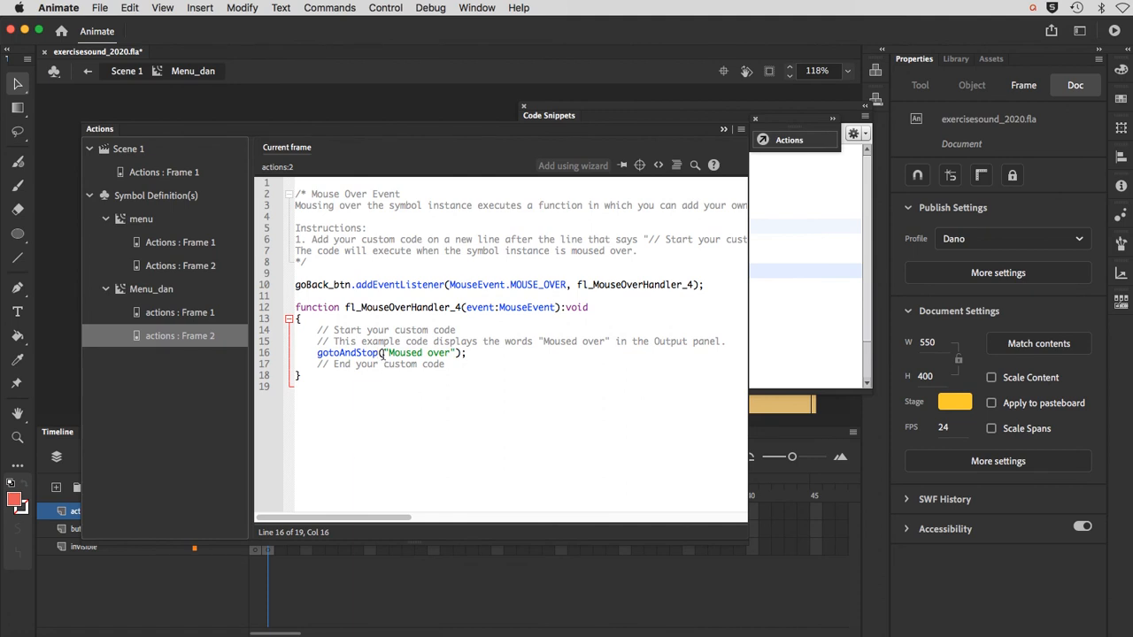
left_click_drag(383, 353, 454, 355)
type("1")
left_click(724, 130)
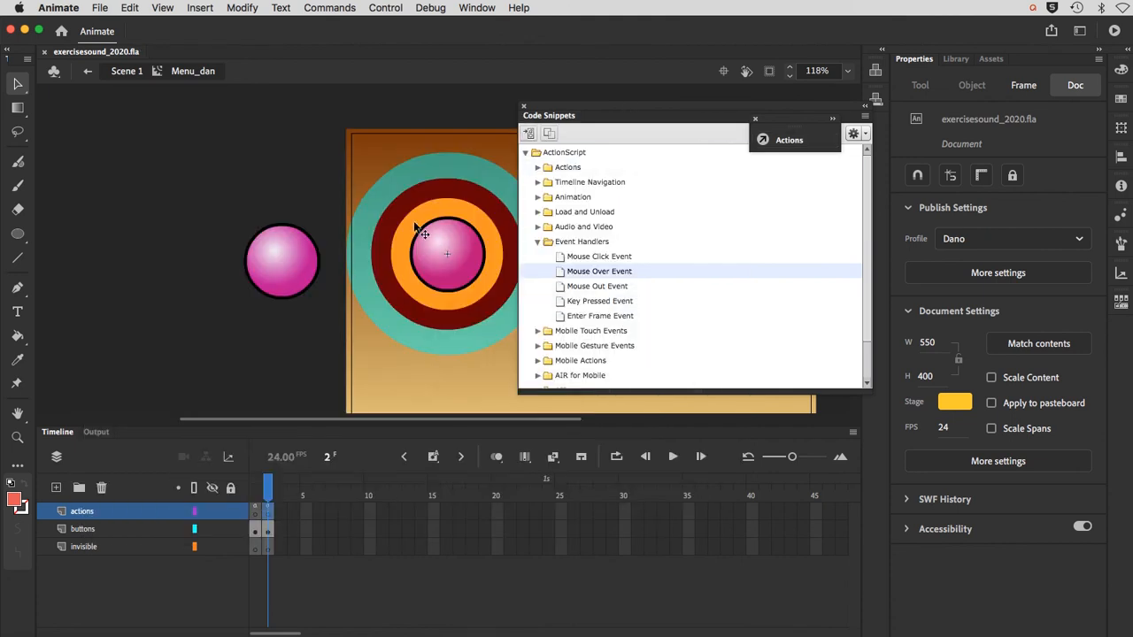
Step: Test the movie and try out the pink button and the surrounding rings to check how the menu expands and collapses
key("super+Return")
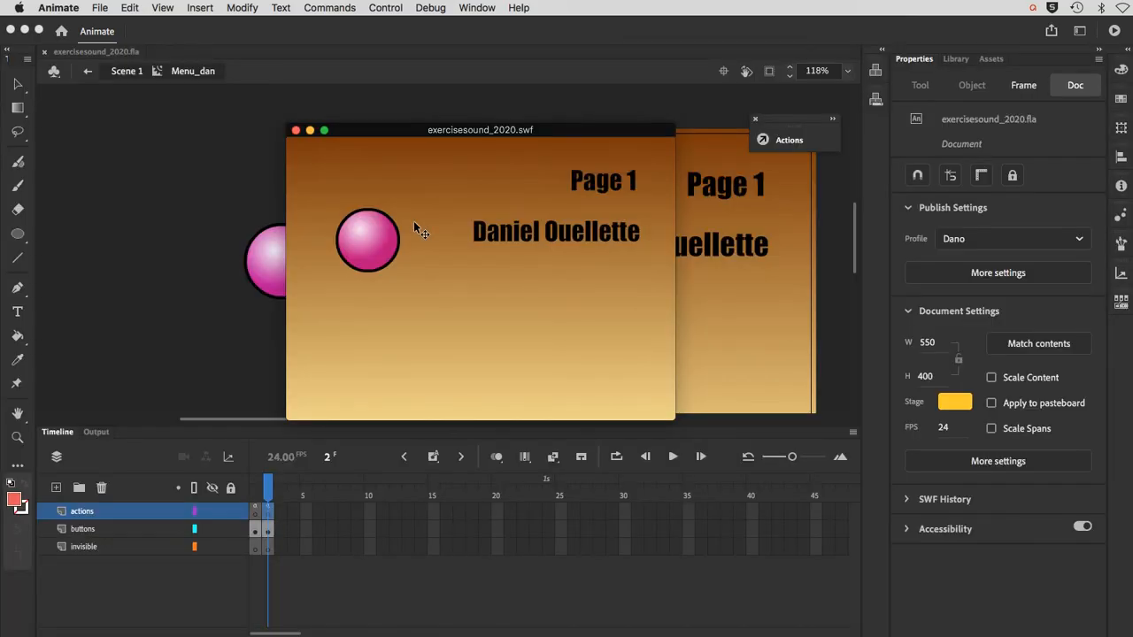
left_click(376, 237)
left_click(350, 261)
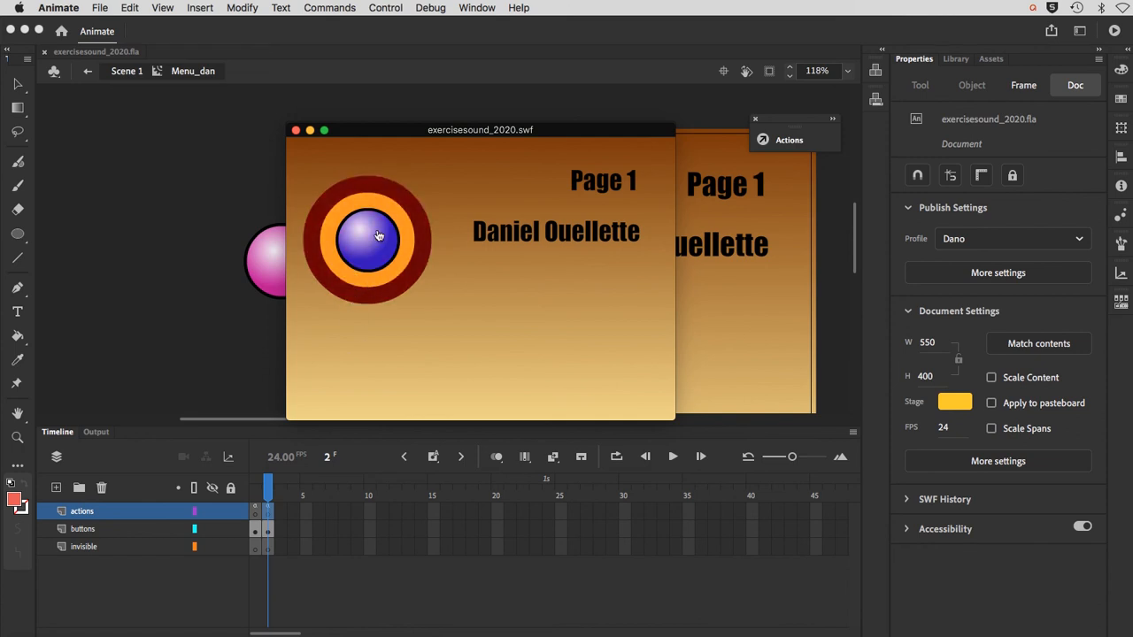
left_click(386, 260)
left_click(387, 271)
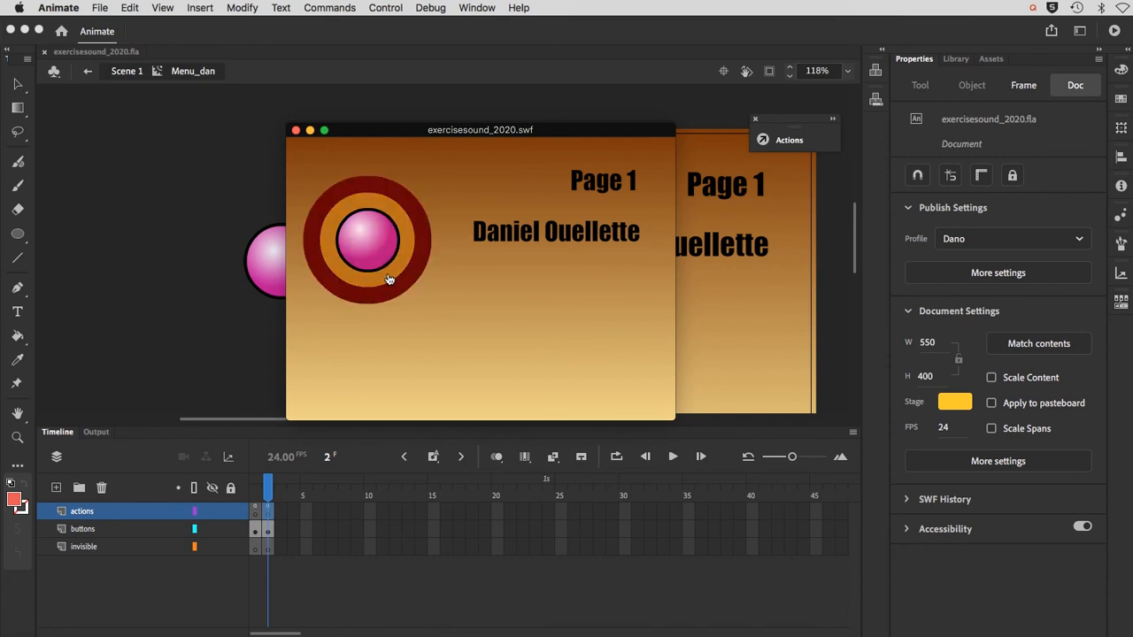